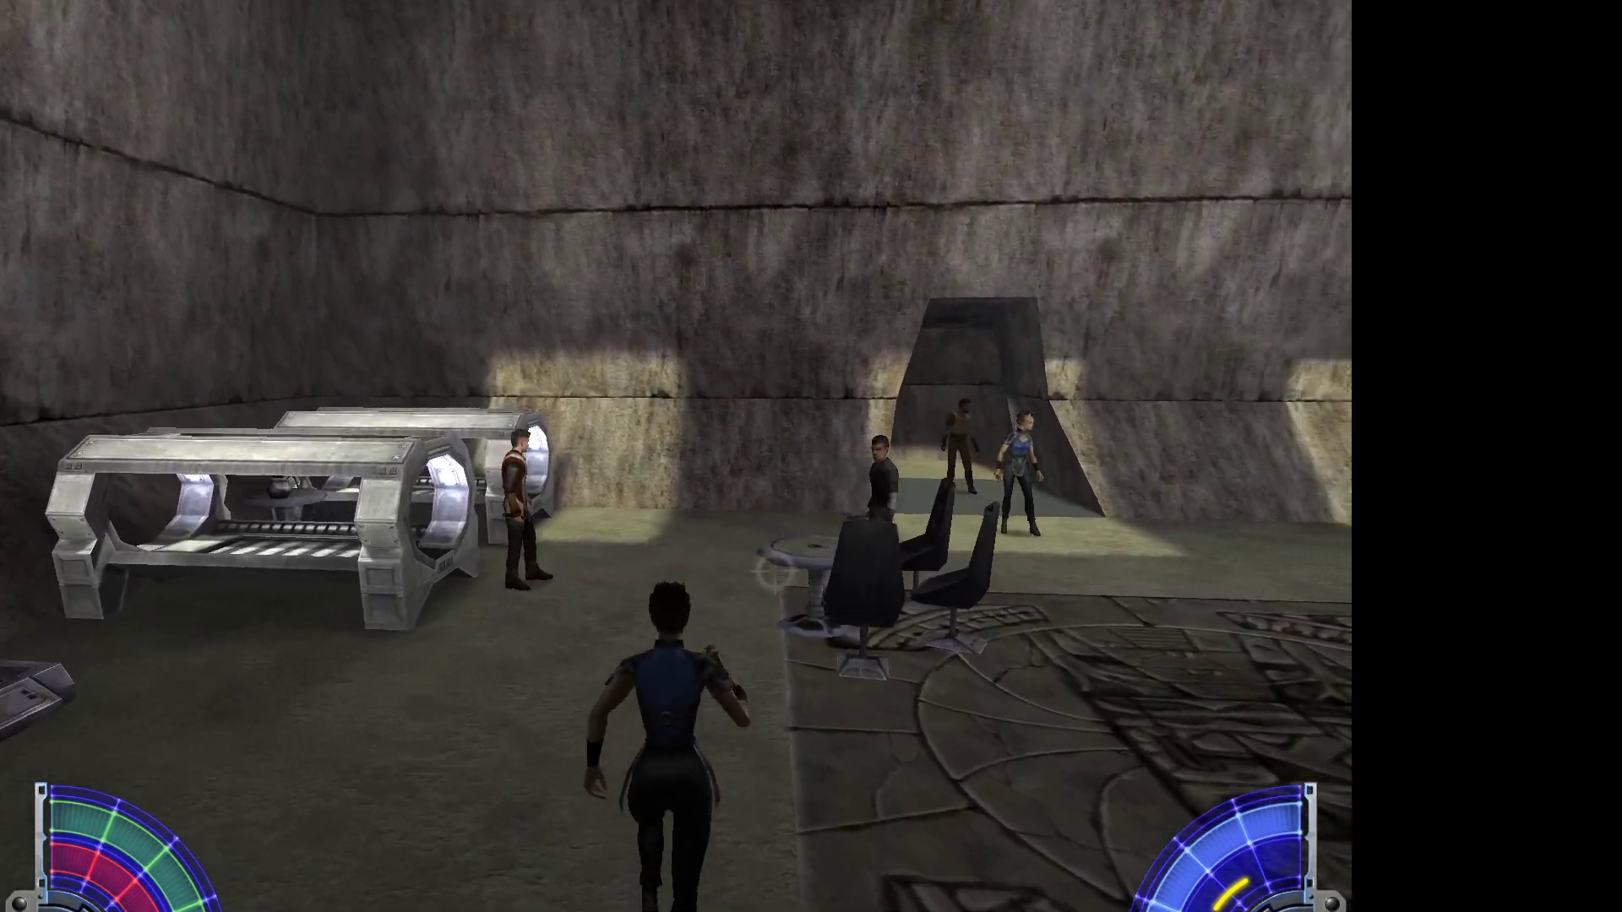
{"action": "key", "text": "w"}
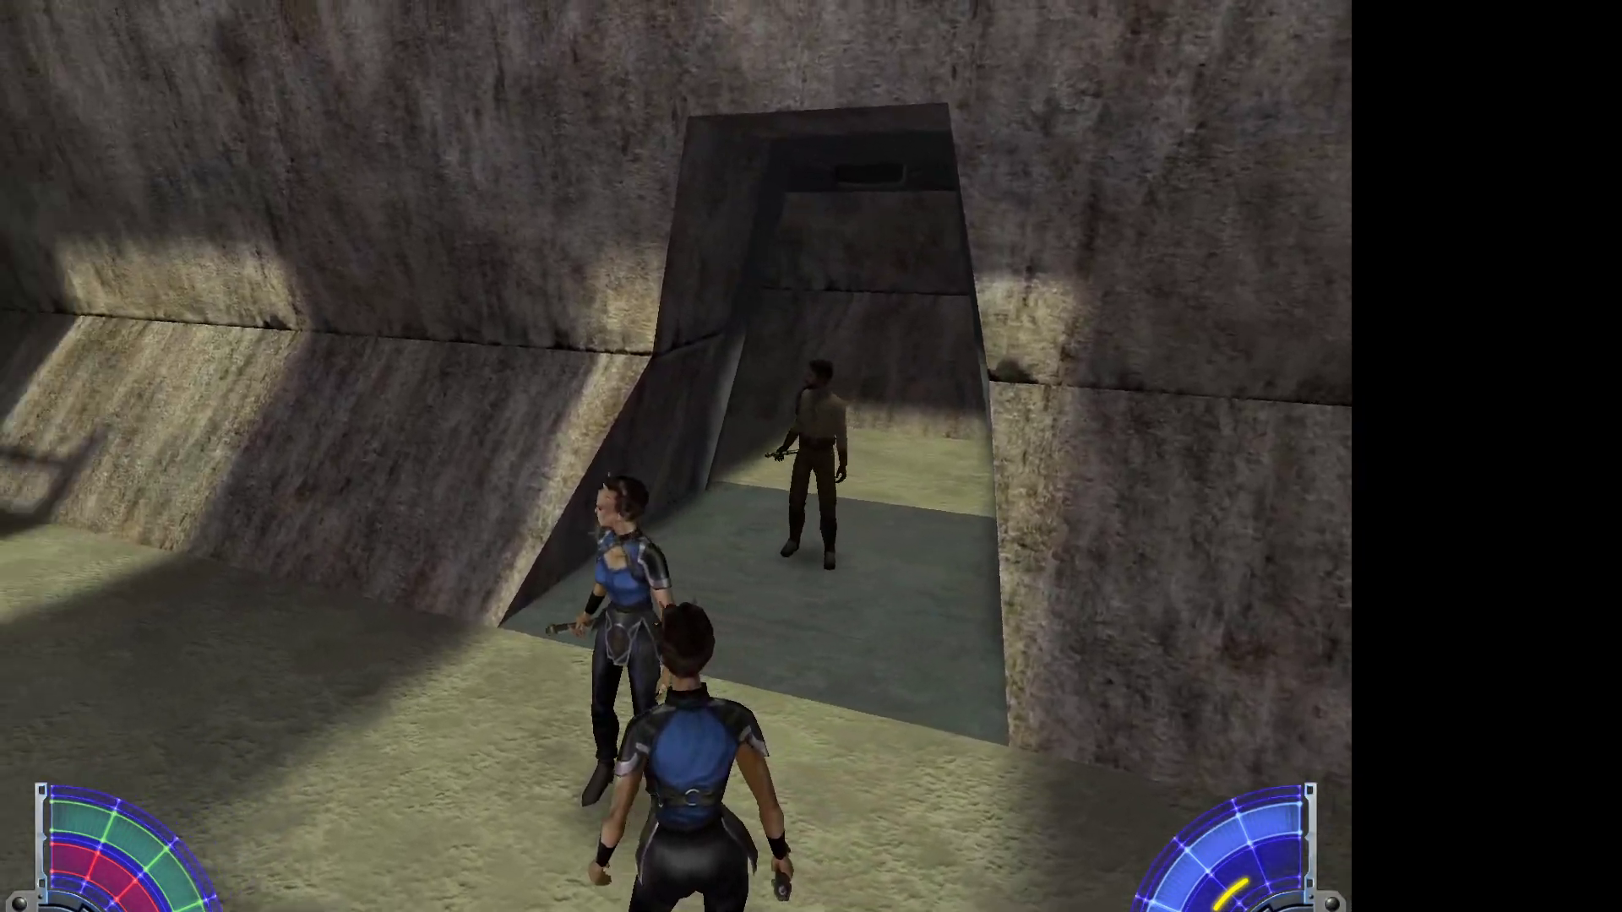
{"action": "key", "text": "l"}
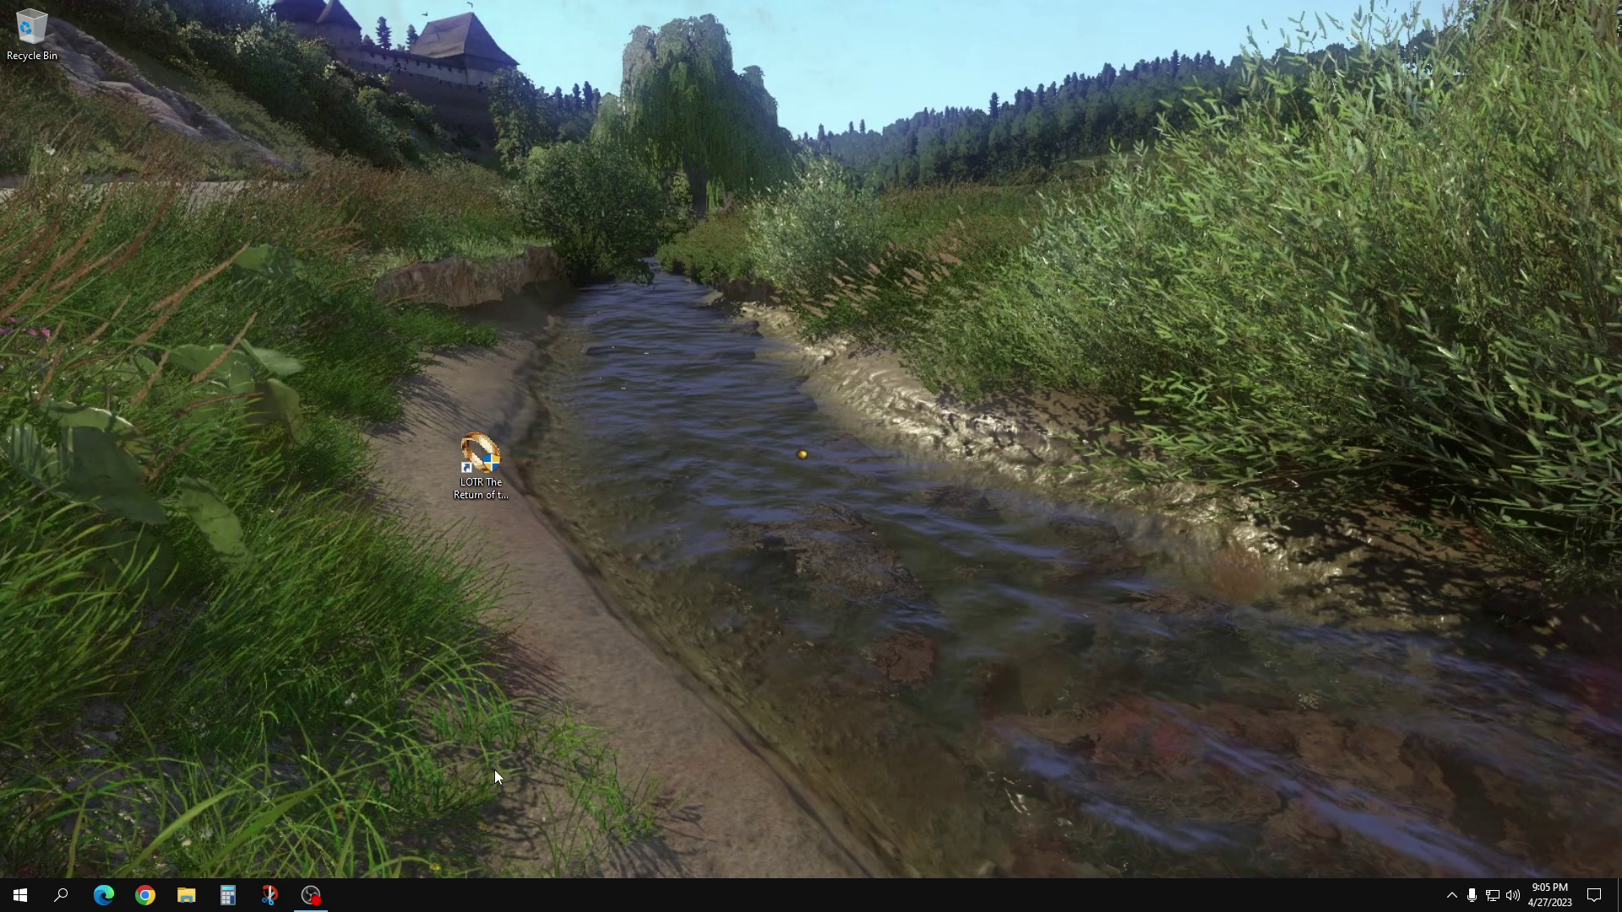
- Check the GPU 0 performance details in Task Manager's detailed view, and close Task Manager
{"action": "right_click", "coordinate": [446, 895]}
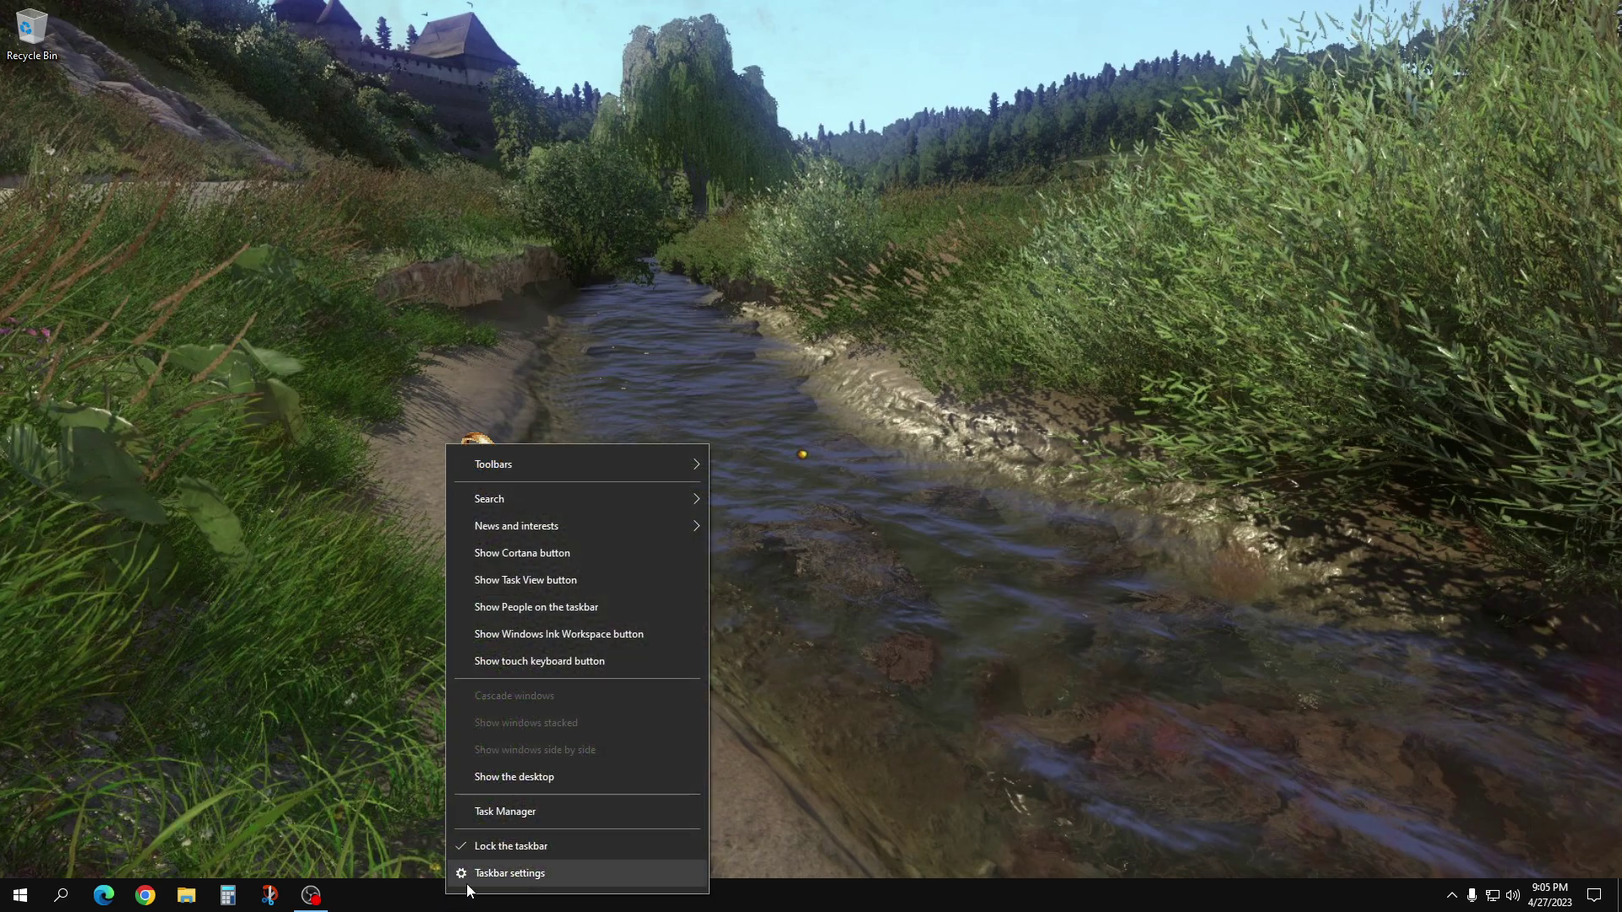
{"action": "left_click", "coordinate": [490, 812]}
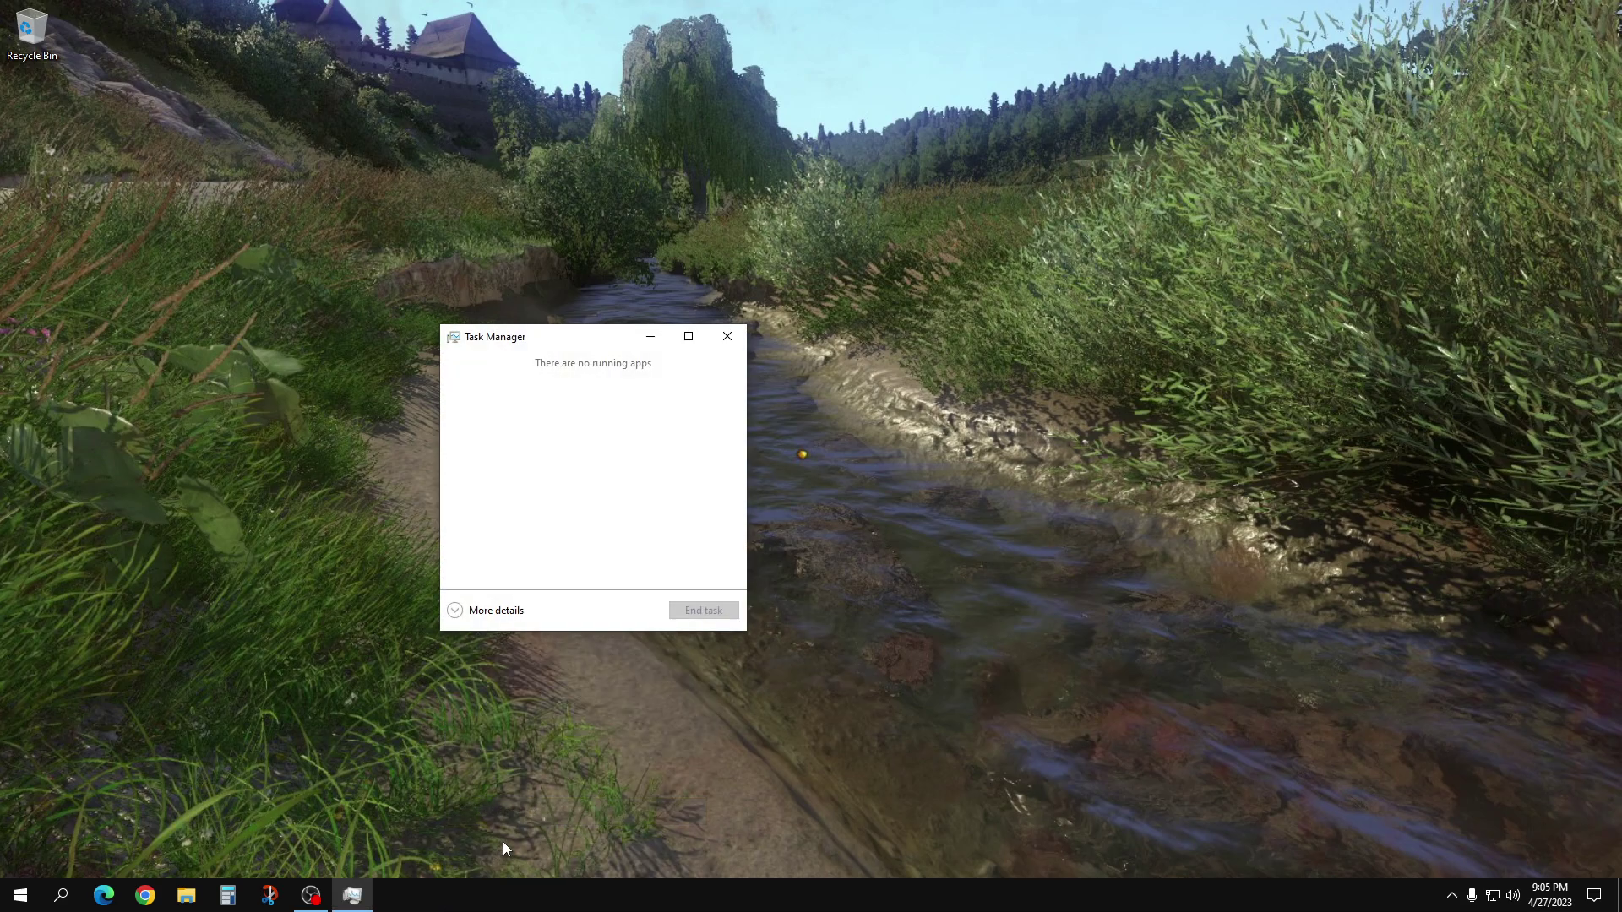
{"action": "left_click", "coordinate": [477, 611]}
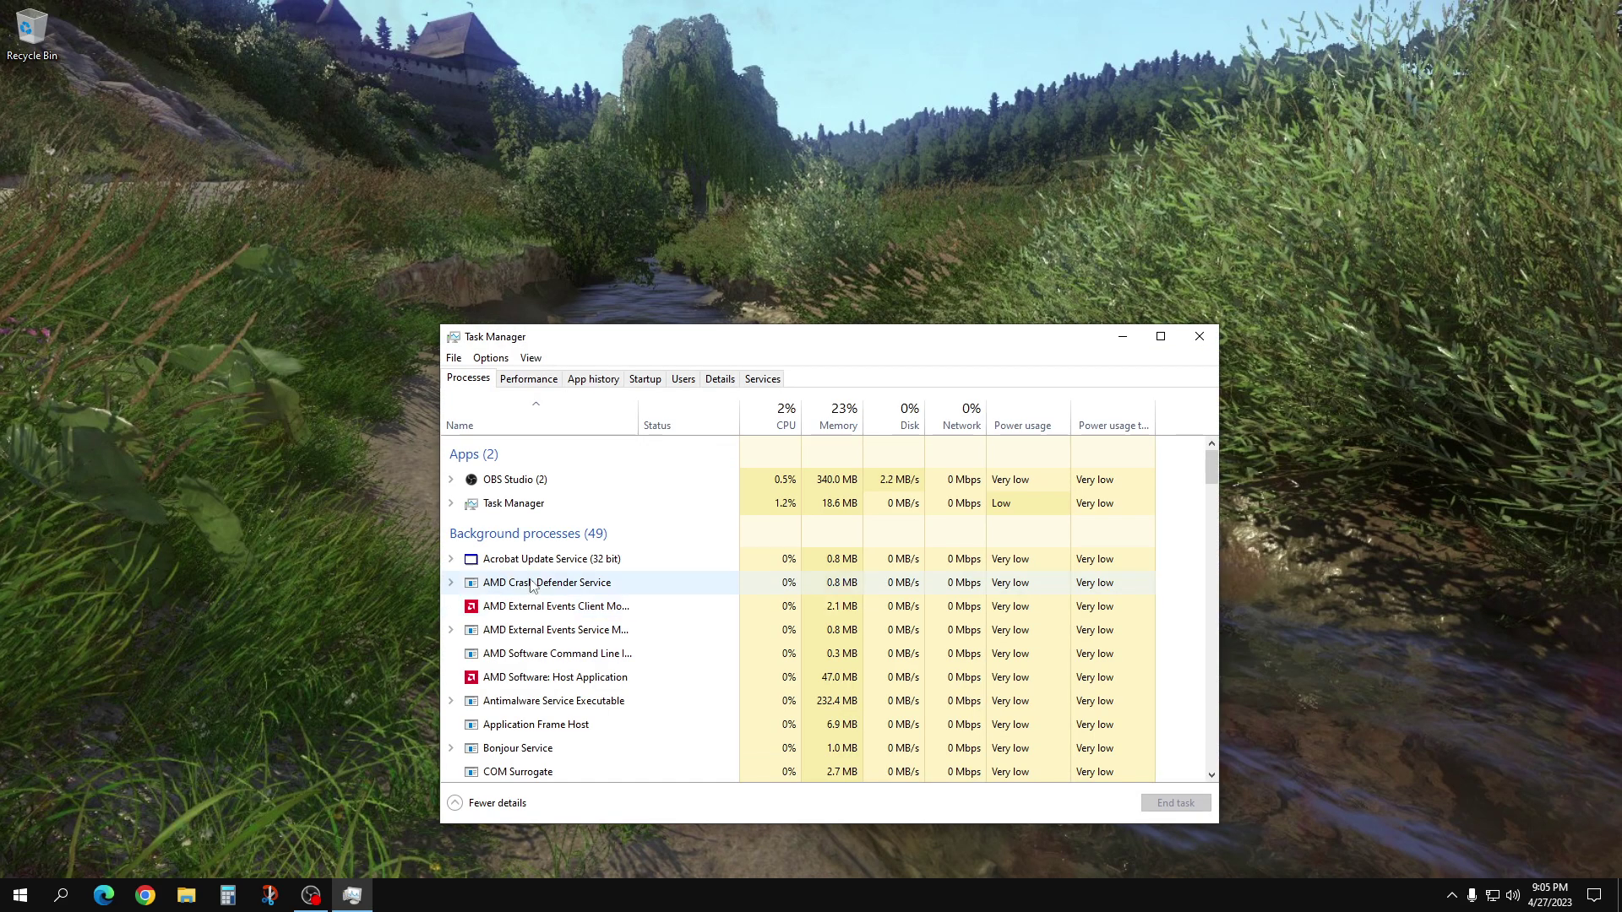
{"action": "left_click", "coordinate": [531, 382]}
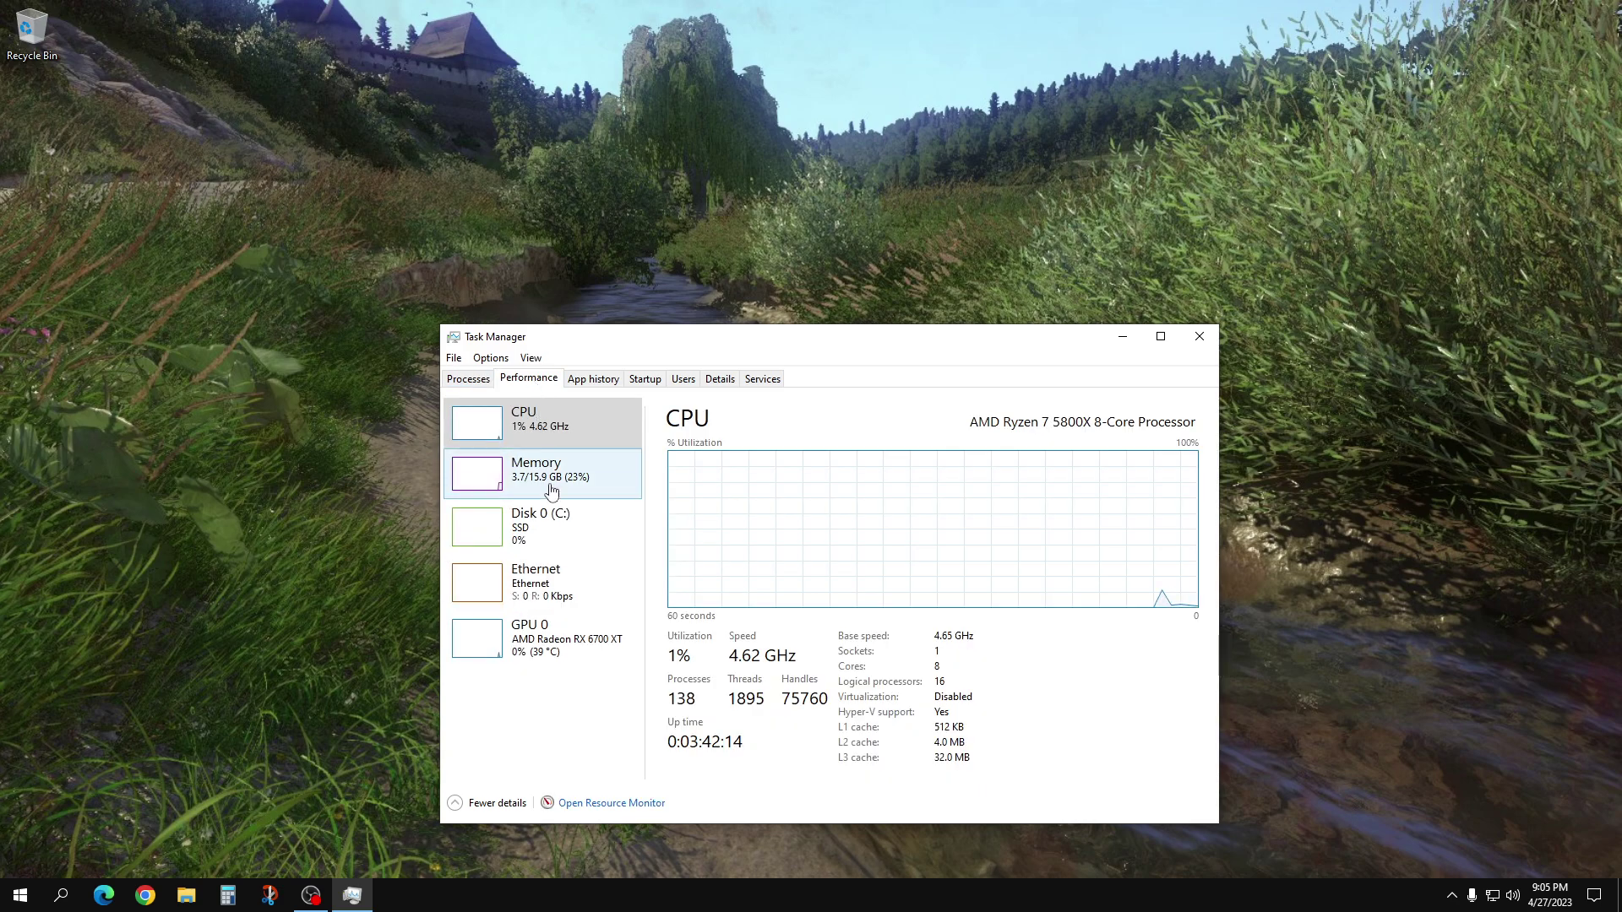
{"action": "left_click", "coordinate": [555, 656]}
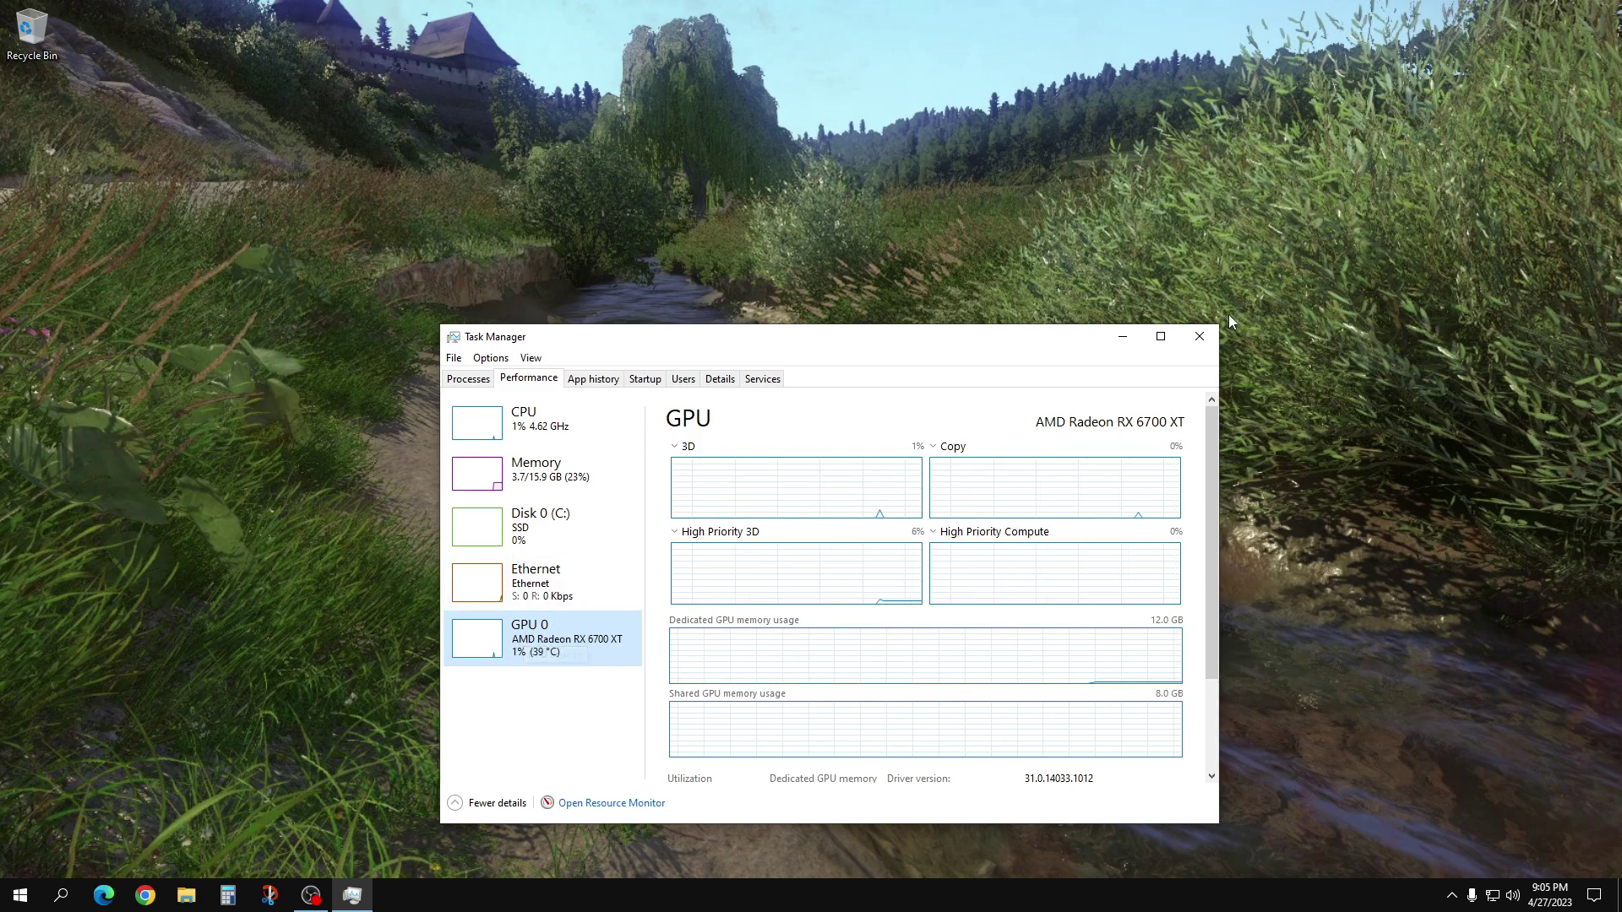
{"action": "left_click", "coordinate": [1200, 337]}
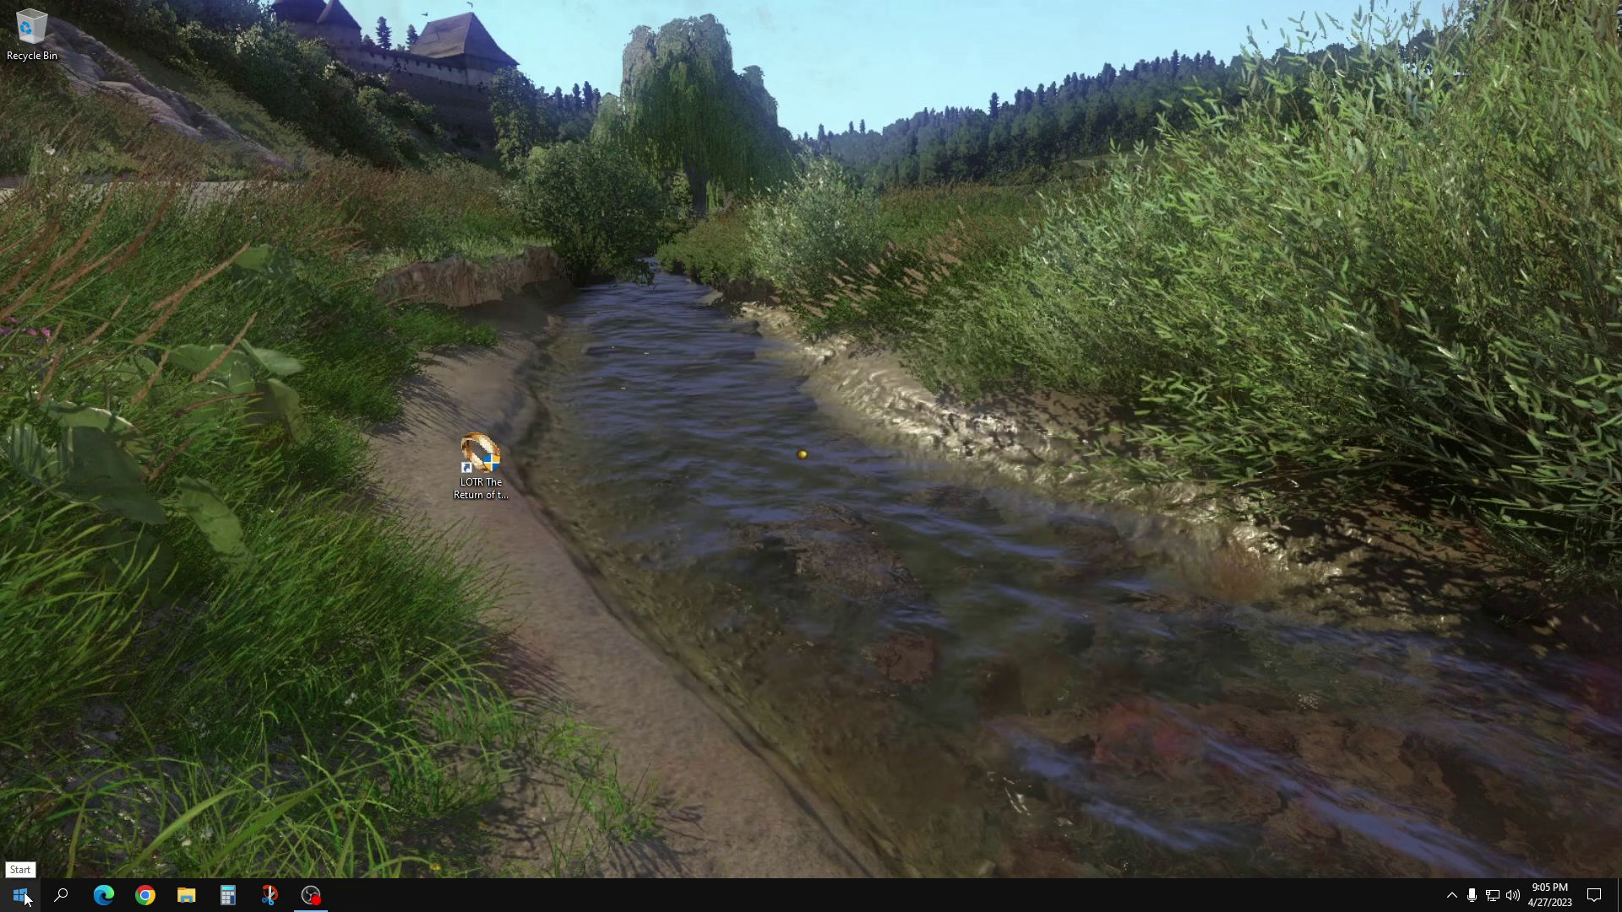
- Open Device Manager and look up the graphics card listed under the display adapters
{"action": "right_click", "coordinate": [18, 898]}
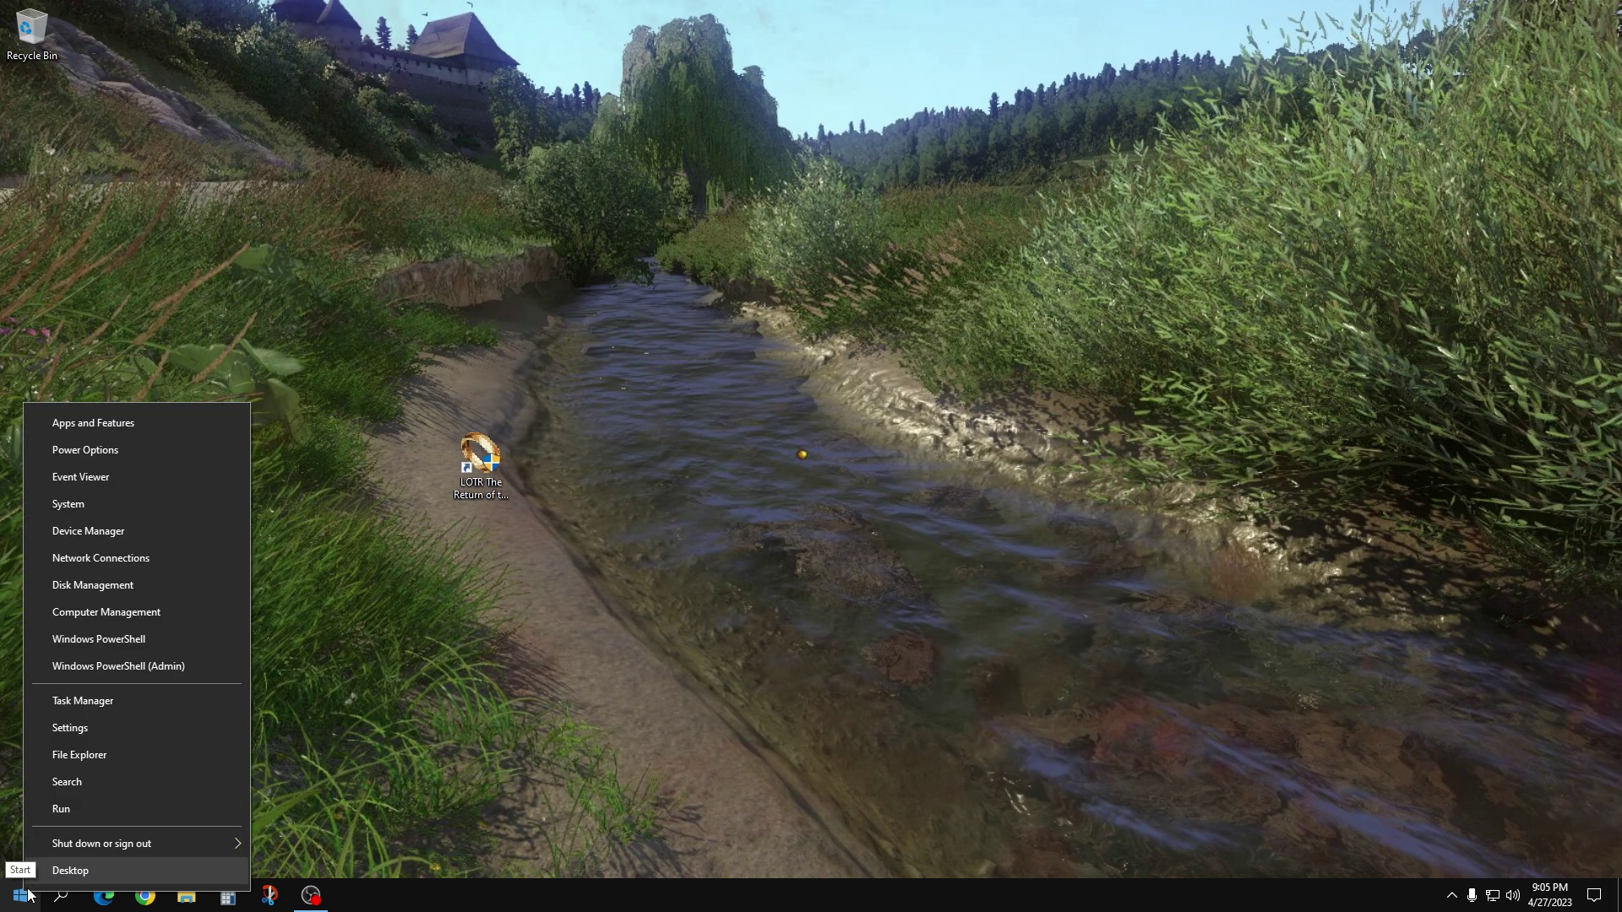
{"action": "left_click", "coordinate": [88, 532]}
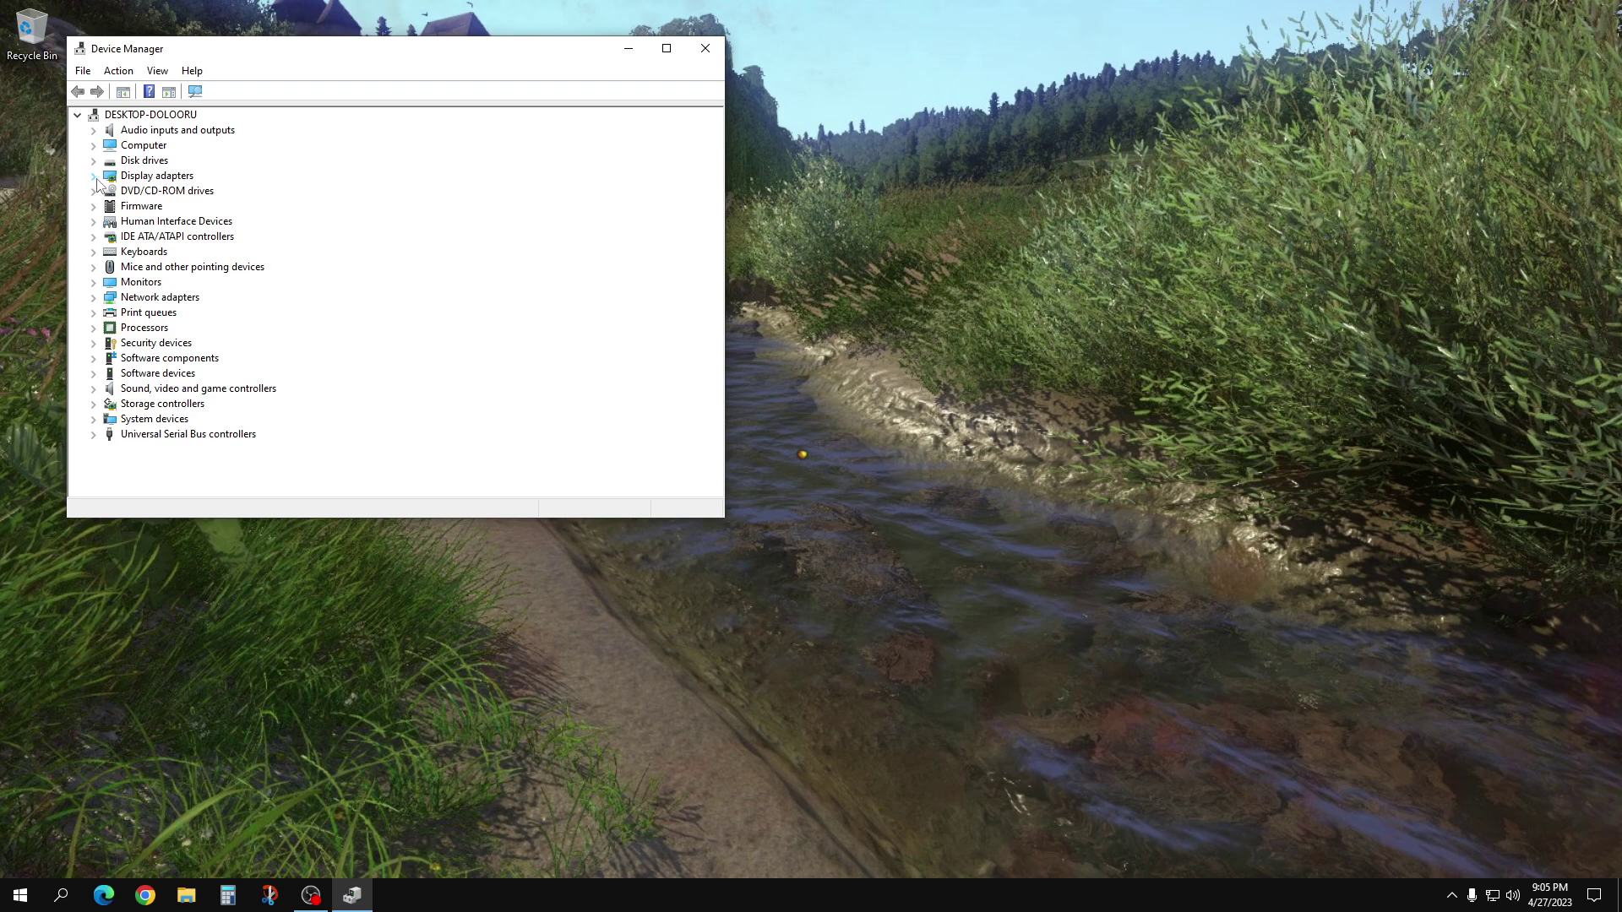
{"action": "left_click", "coordinate": [93, 176]}
{"action": "left_click", "coordinate": [212, 192]}
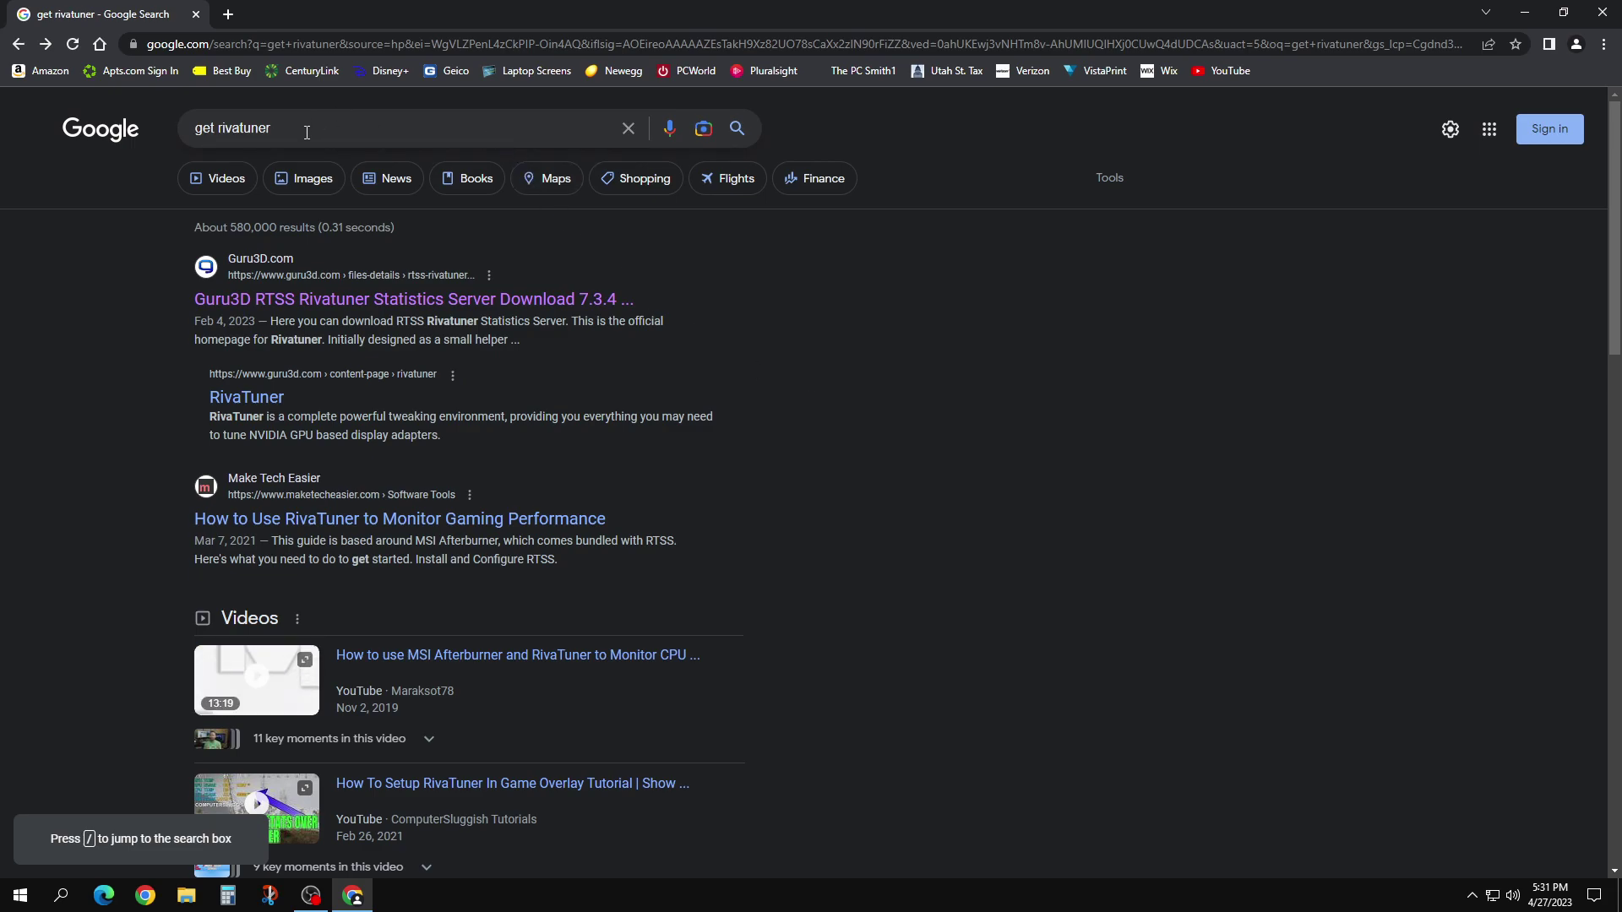
- From the Google results for "get rivatuner", open the Guru3D RTSS Rivatuner Statistics Server page and download Version 7.3.4 Final
{"action": "left_click_drag", "start_coordinate": [308, 127], "coordinate": [154, 127]}
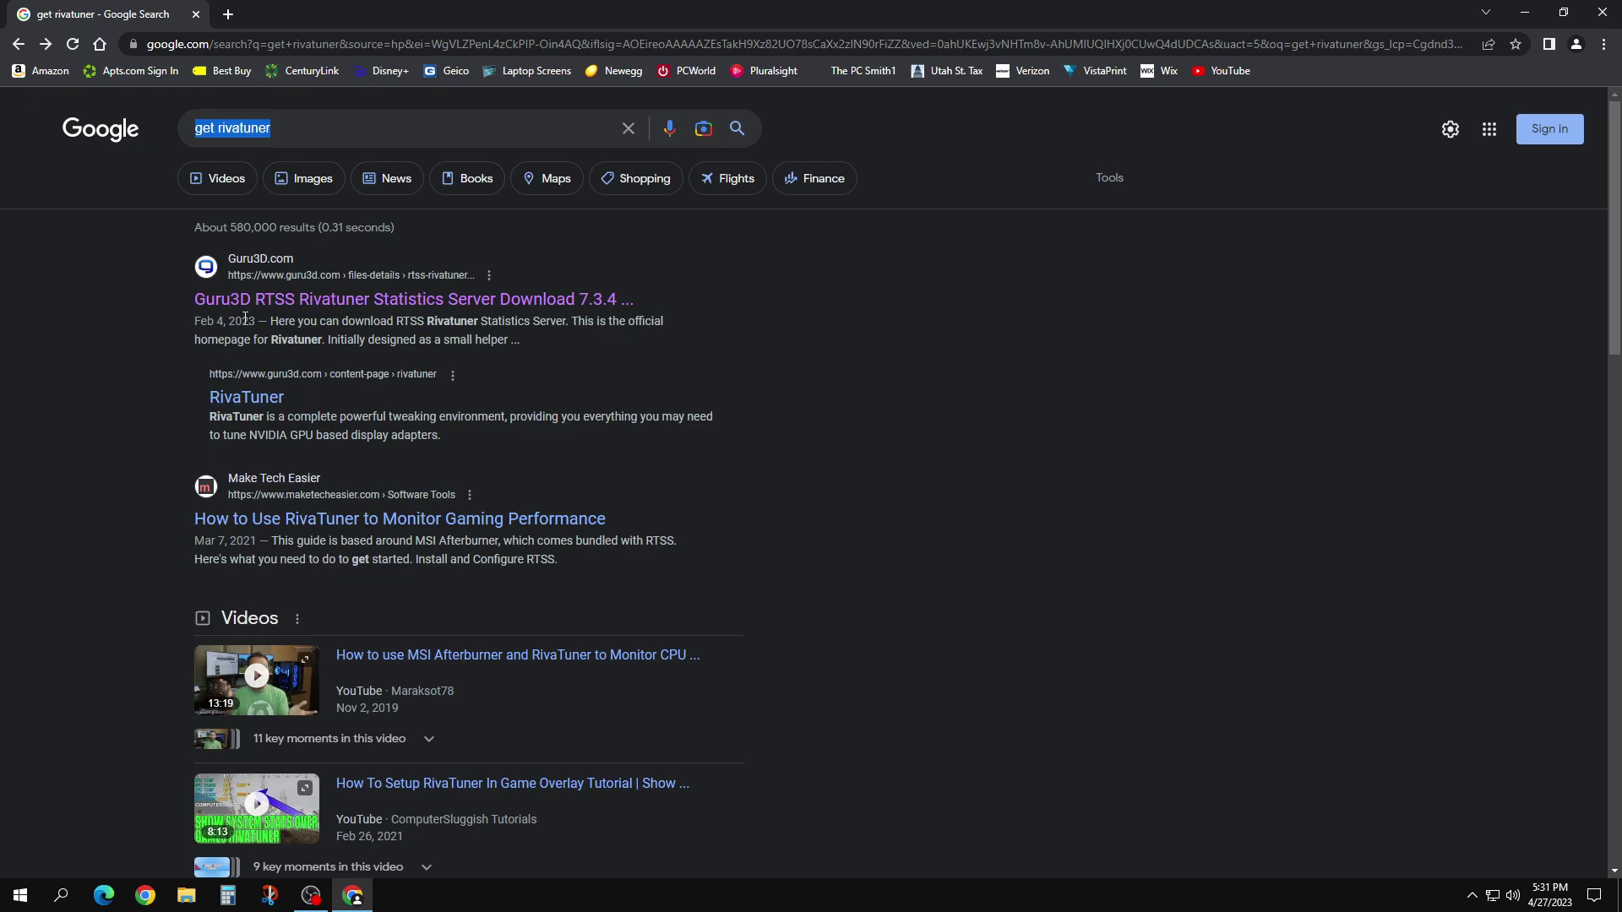
{"action": "left_click", "coordinate": [293, 300]}
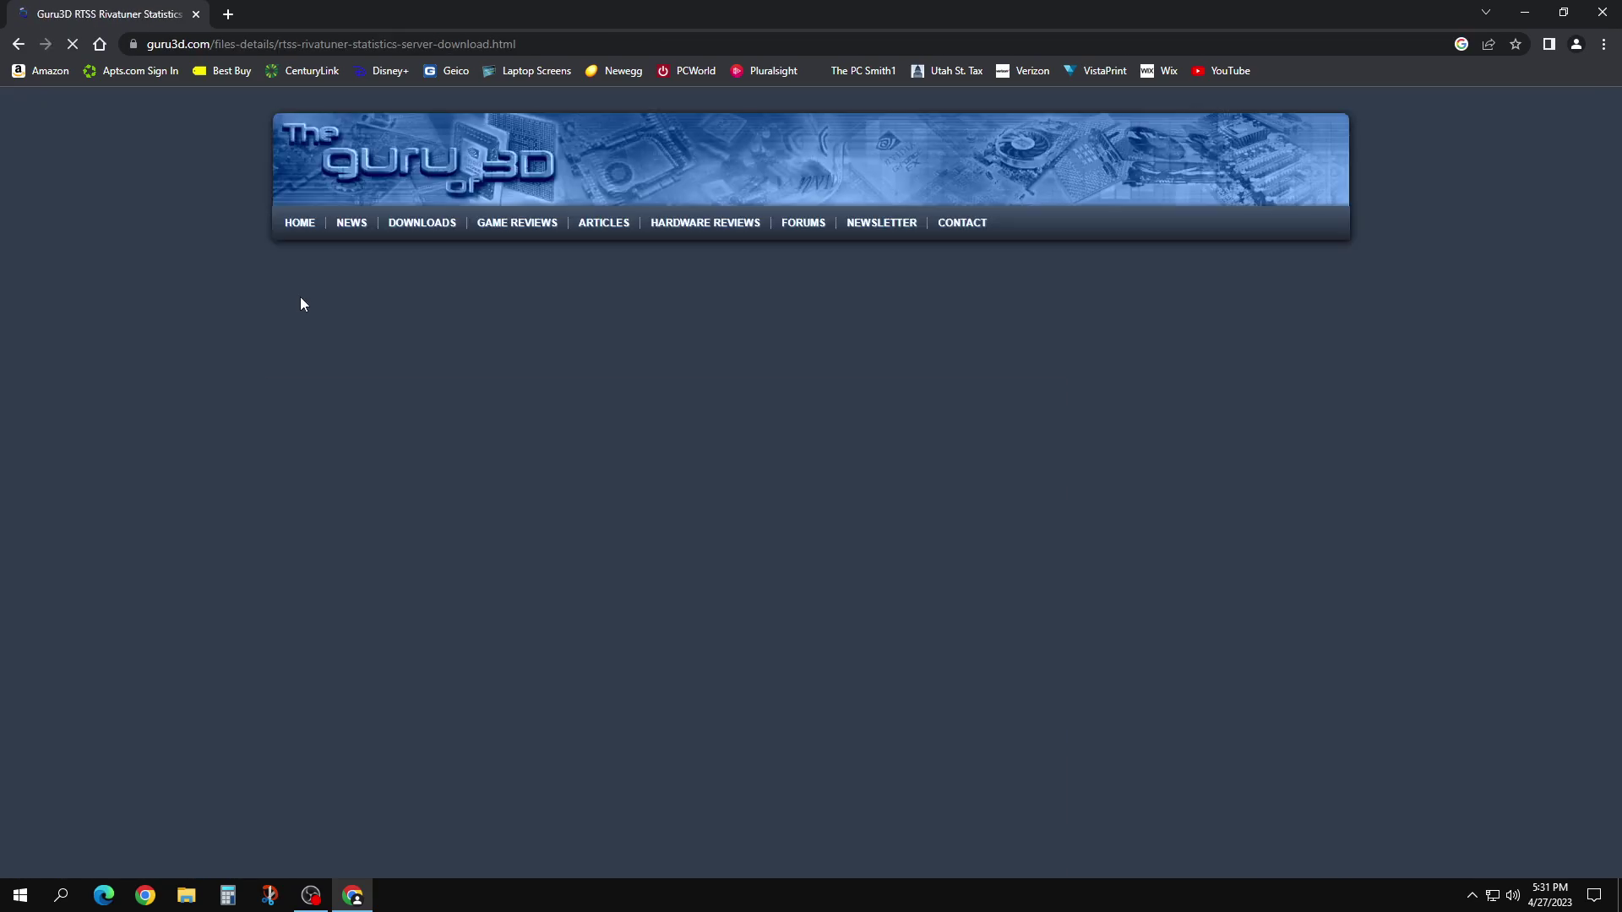
{"action": "scroll", "coordinate": [544, 508], "scroll_direction": "down", "scroll_amount": 20}
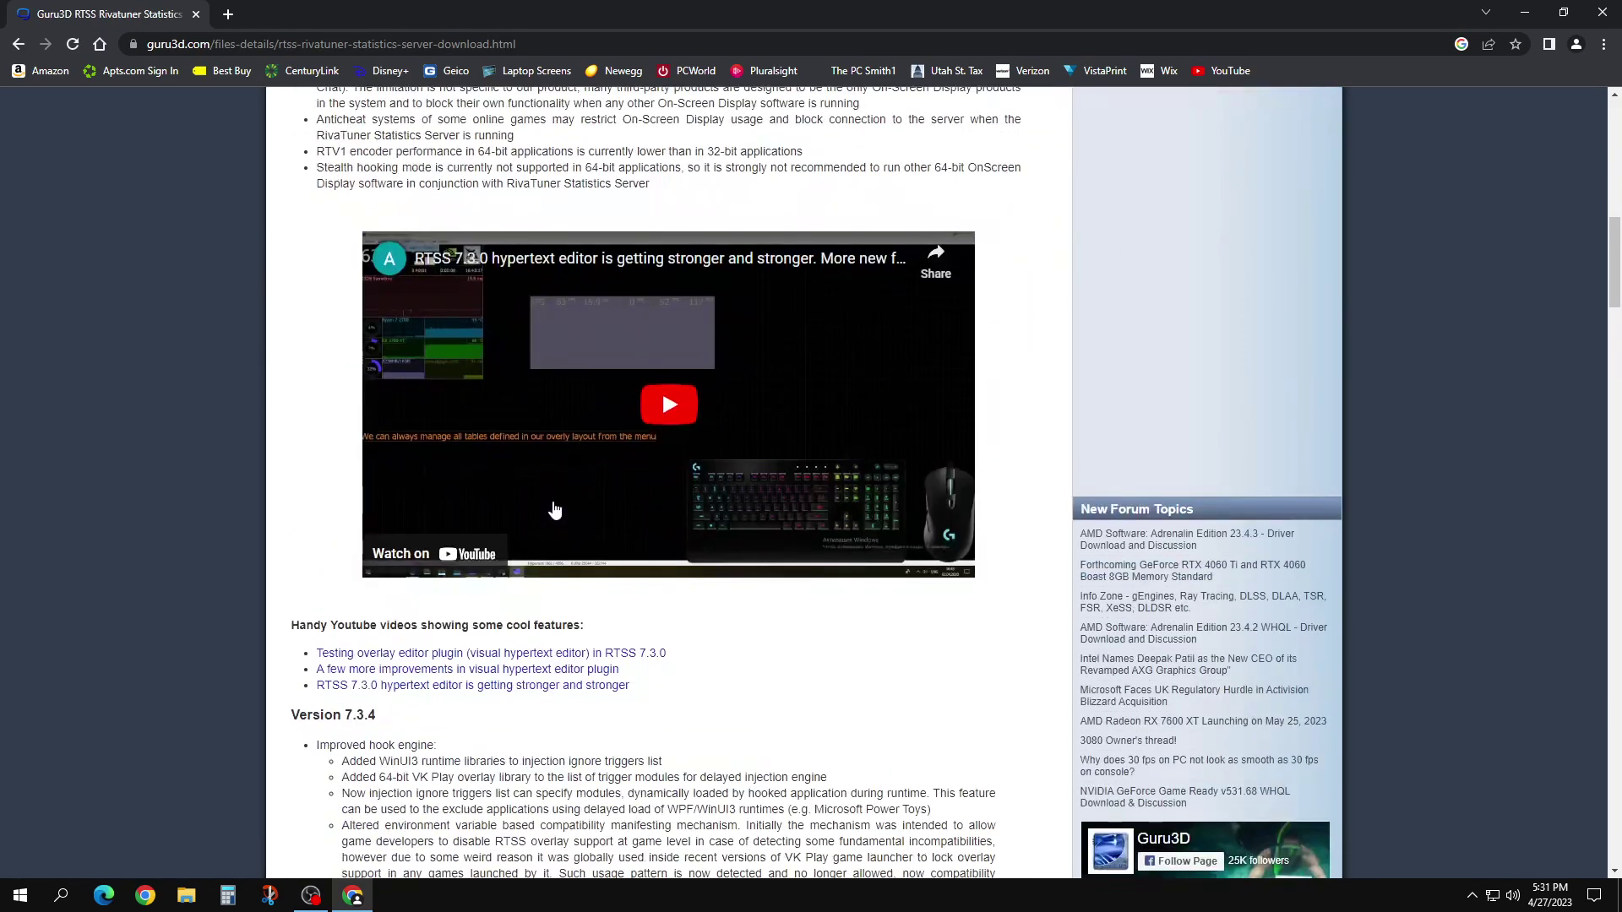
{"action": "scroll", "coordinate": [555, 507], "scroll_direction": "down", "scroll_amount": 20}
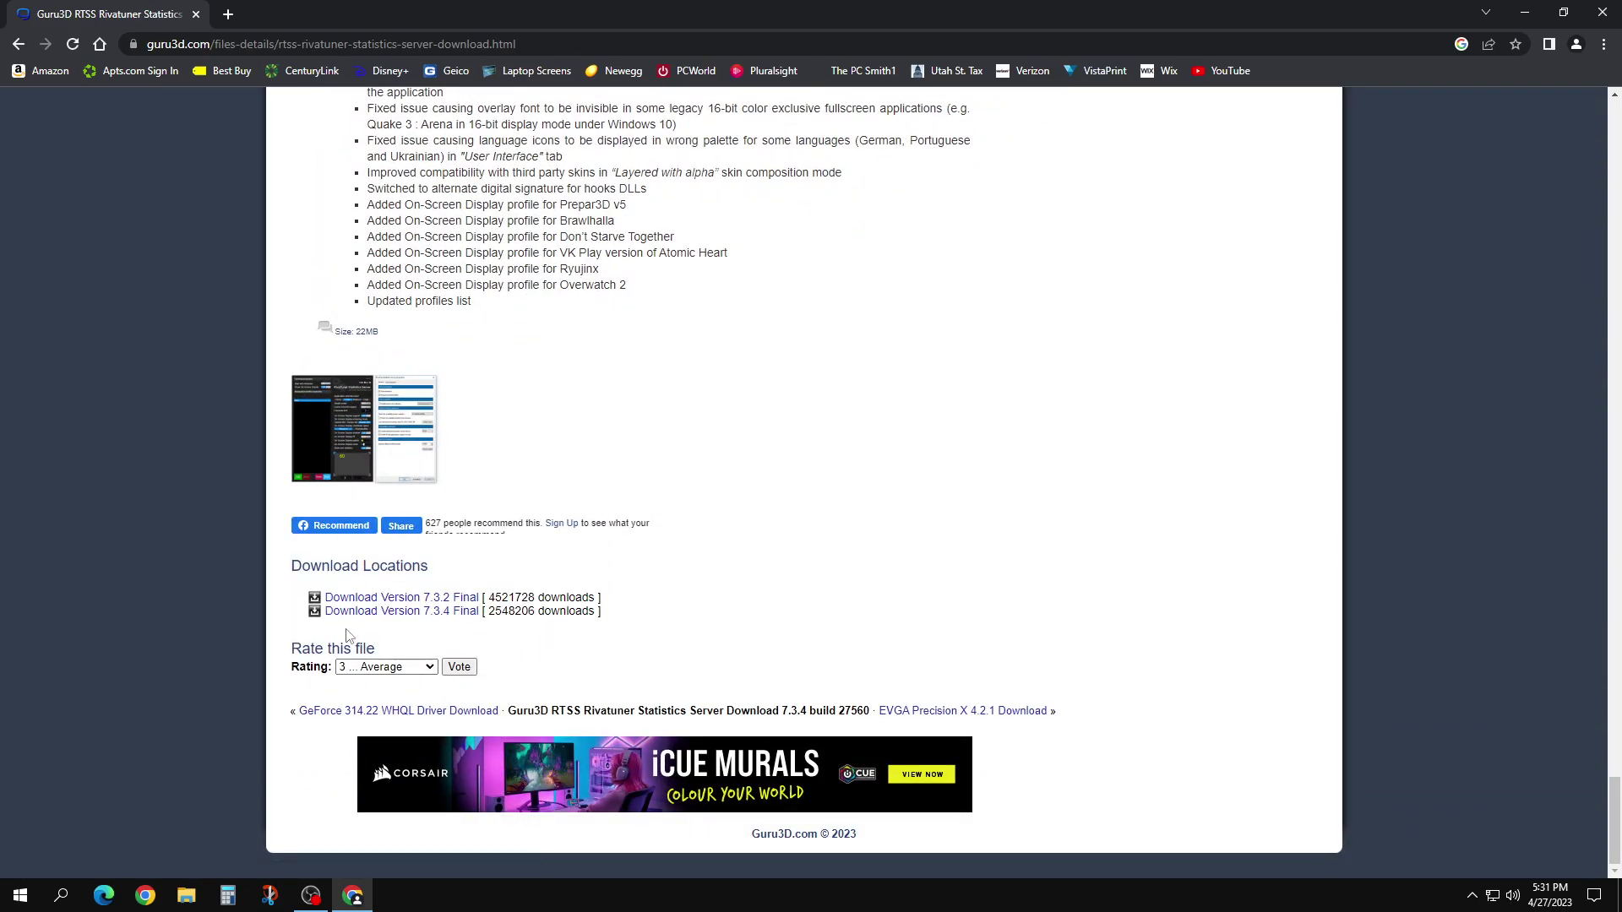
{"action": "left_click", "coordinate": [465, 612]}
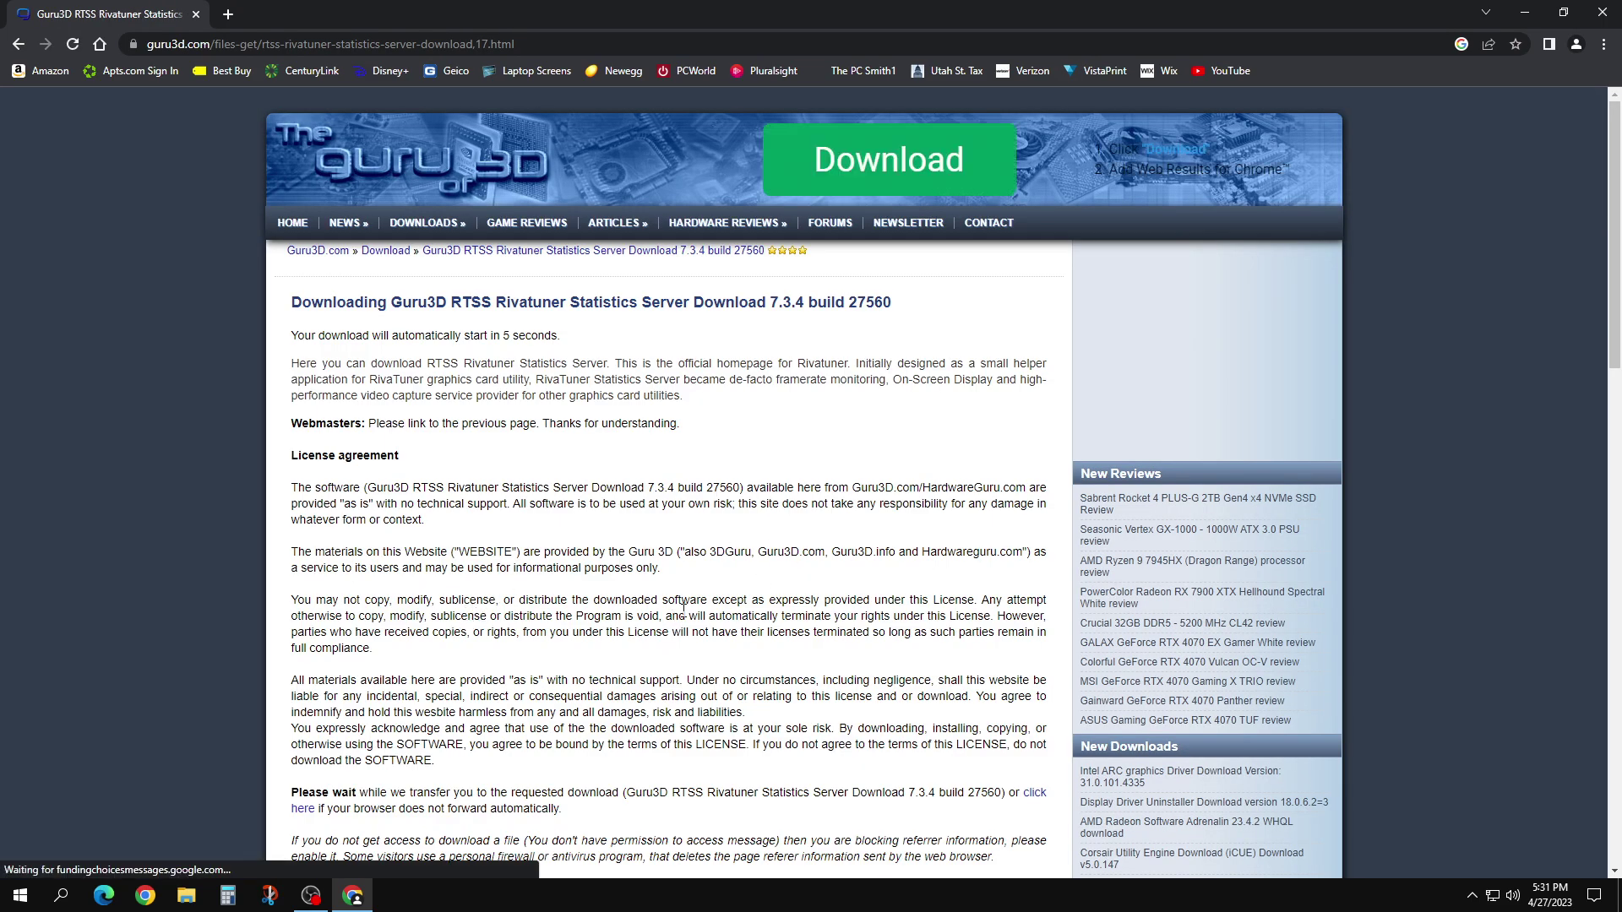
{"action": "scroll", "coordinate": [685, 618], "scroll_direction": "down", "scroll_amount": 5}
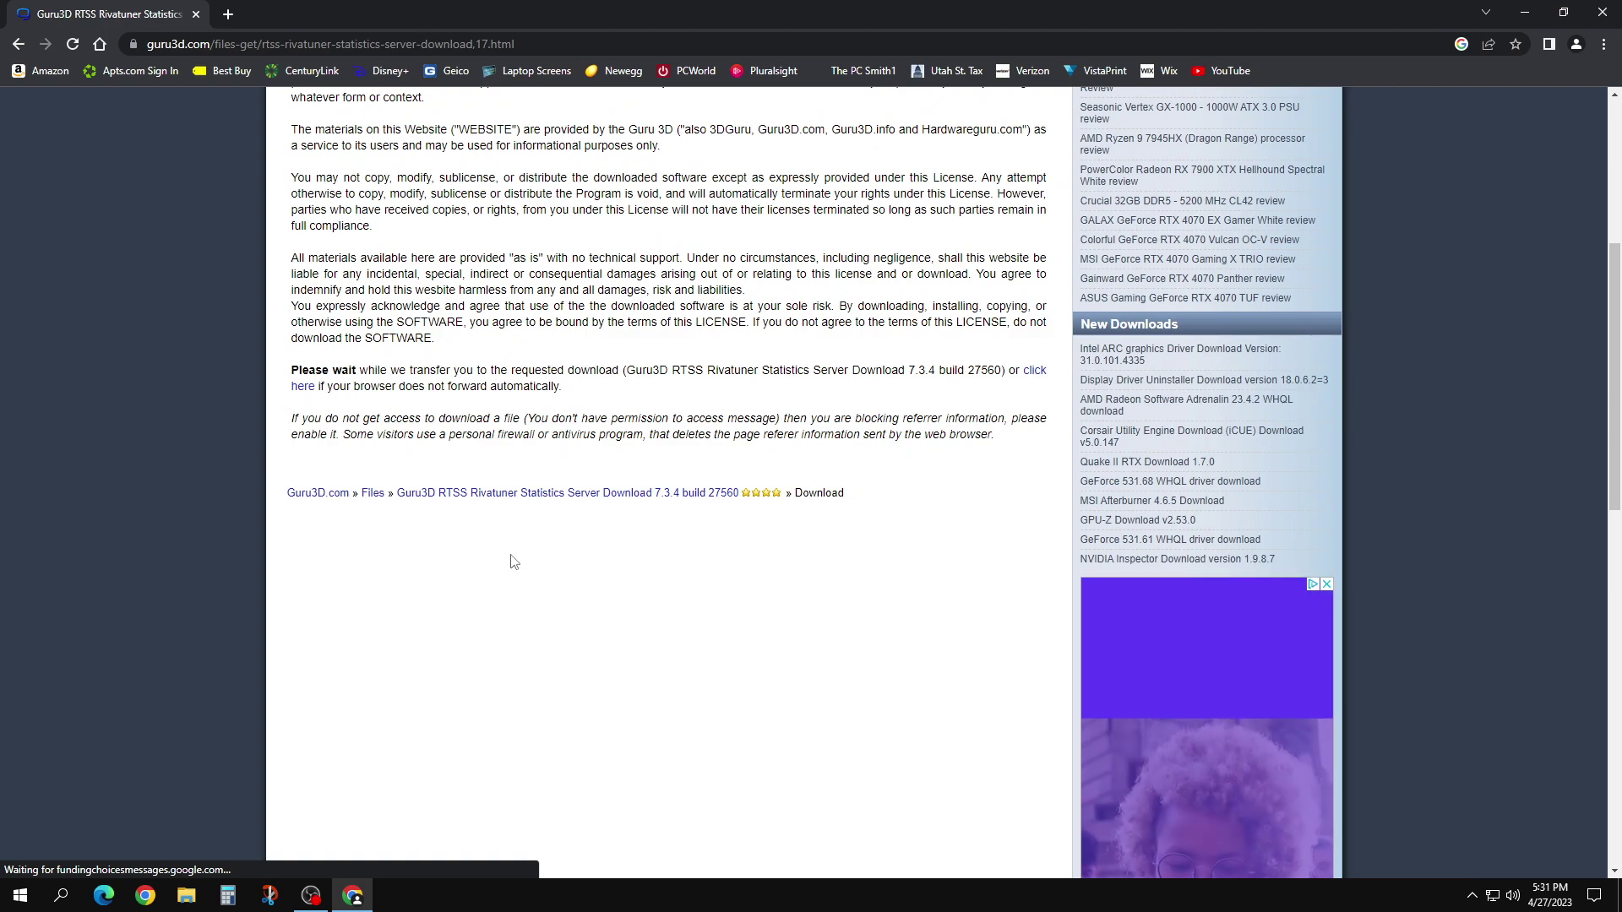
{"action": "left_click_drag", "start_coordinate": [308, 370], "coordinate": [680, 371]}
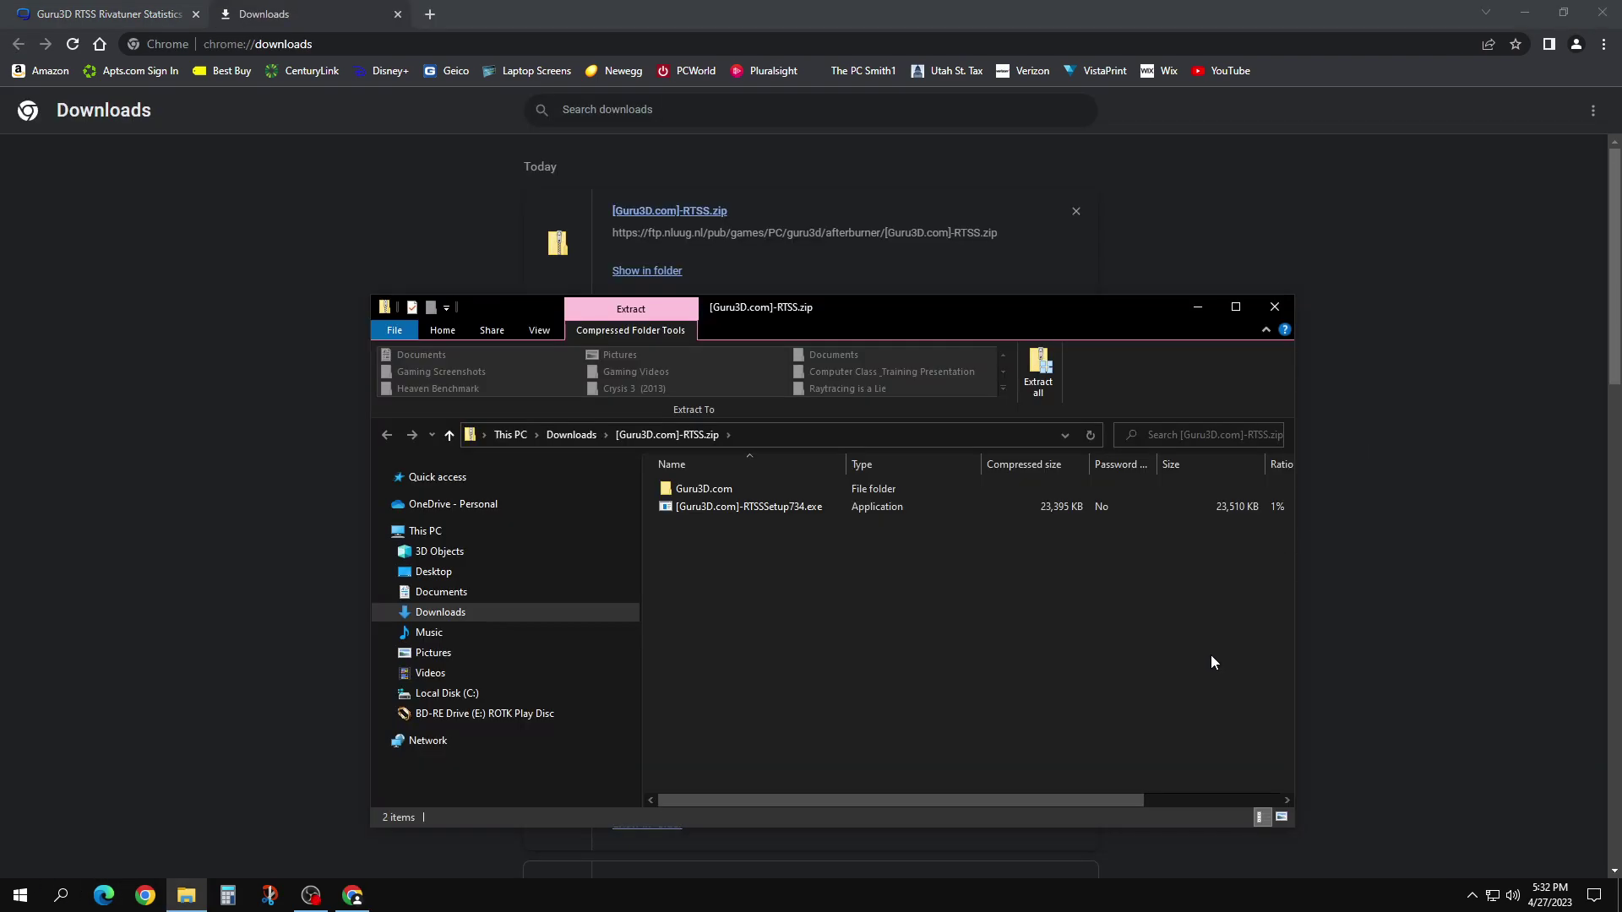
- Extract the [Guru3D.com]-RTSS.zip archive directly into the Downloads folder with 7-Zip
{"action": "left_click", "coordinate": [440, 613]}
{"action": "right_click", "coordinate": [750, 513]}
{"action": "mouse_move", "coordinate": [828, 210]}
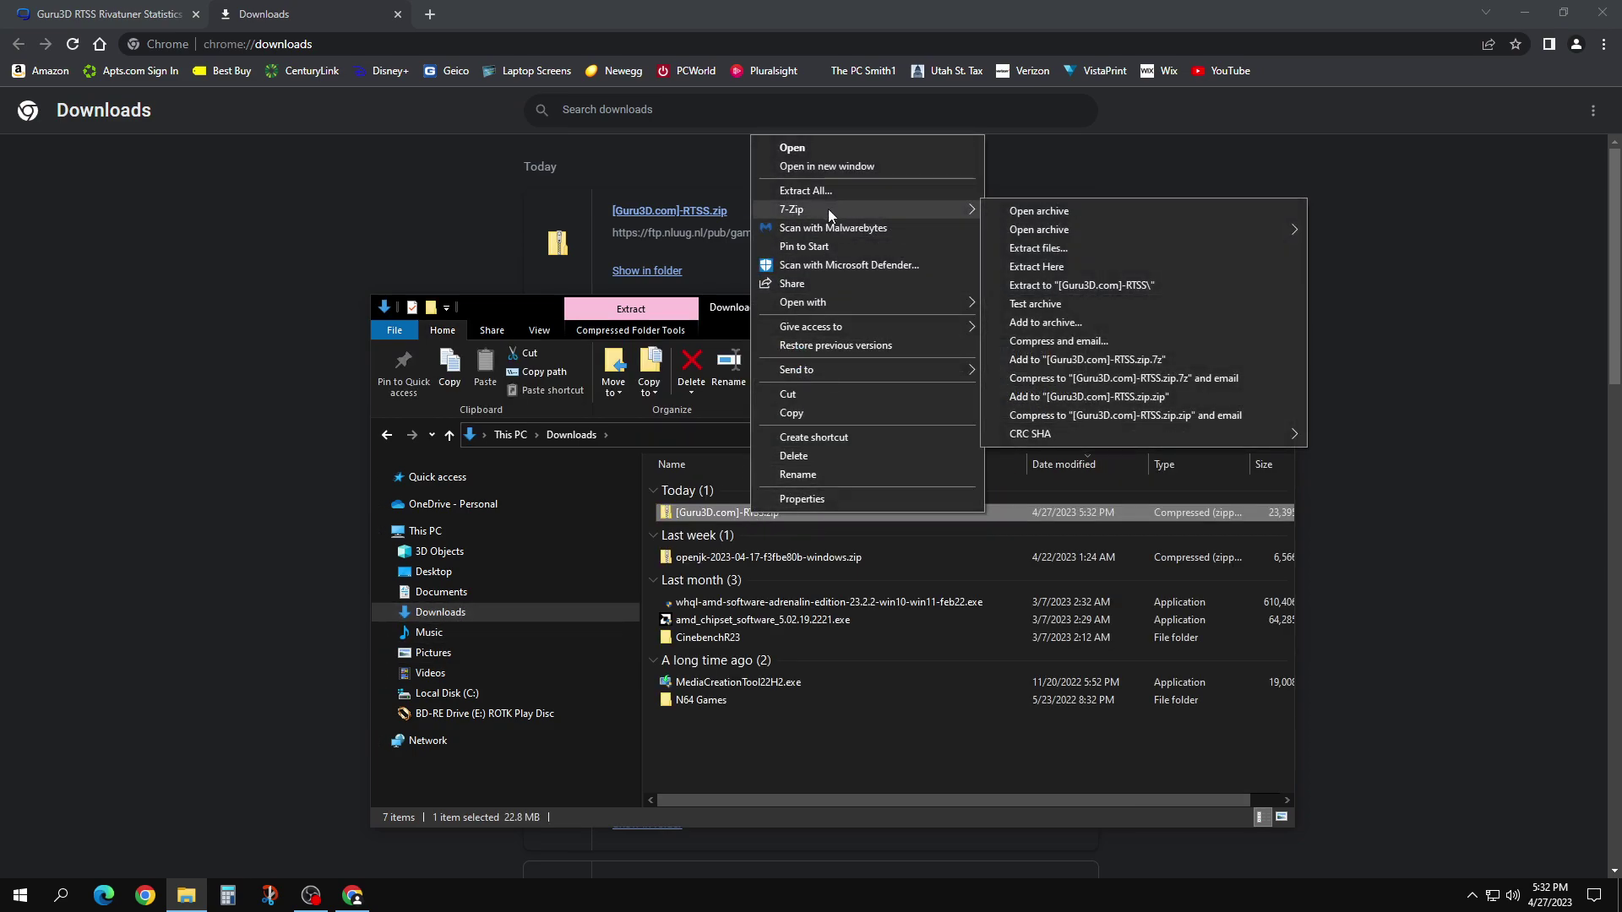
{"action": "left_click", "coordinate": [1053, 267]}
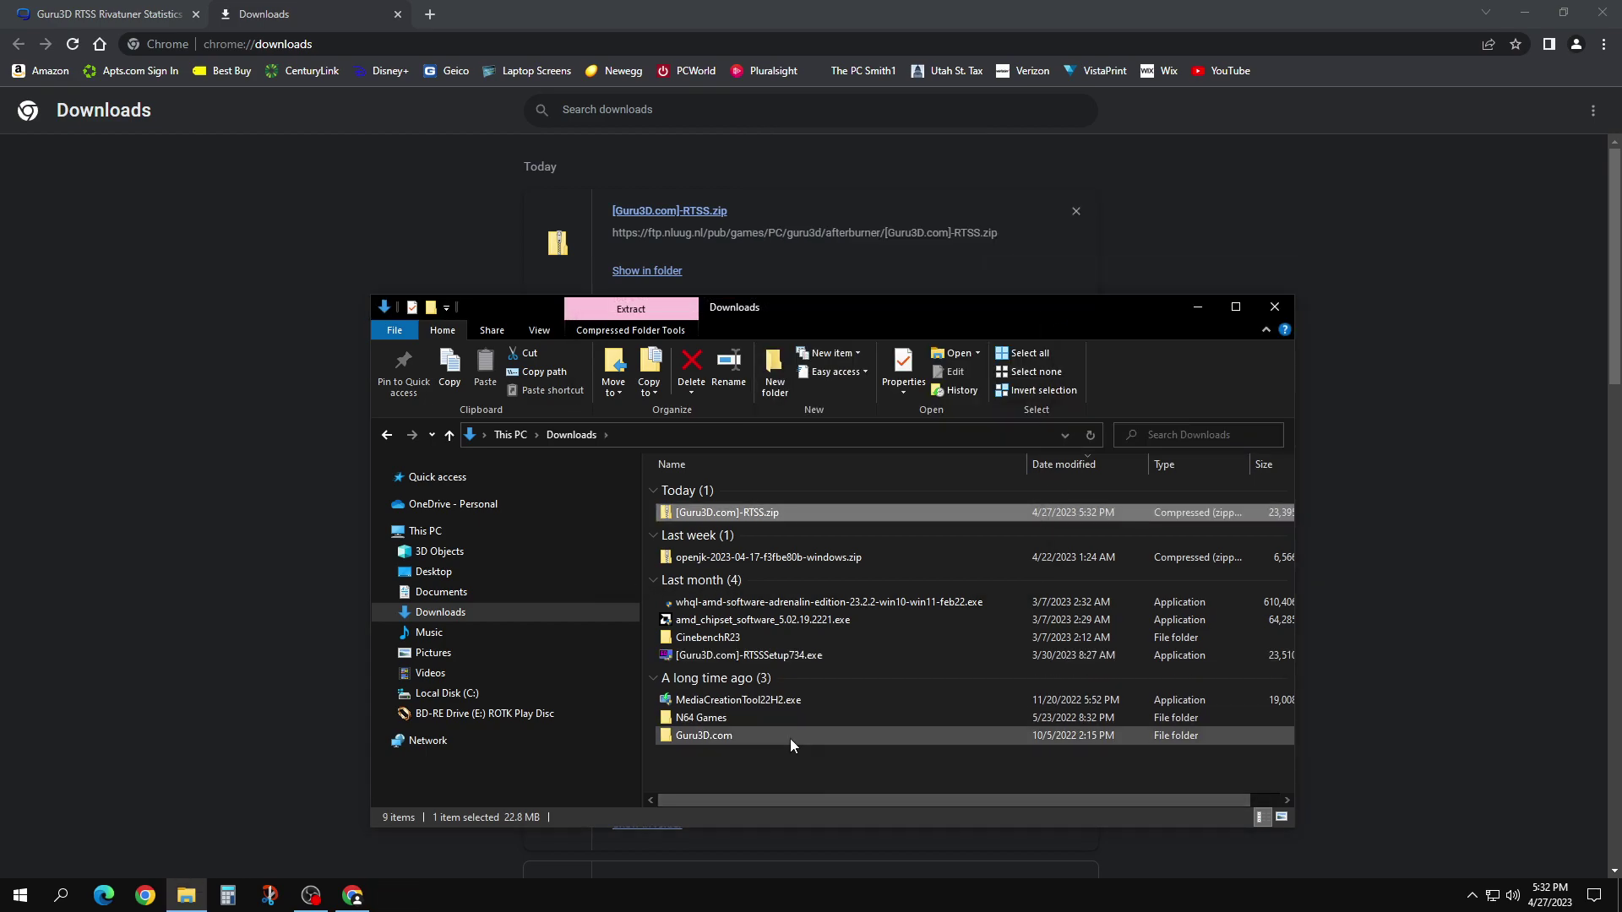
{"action": "left_click", "coordinate": [722, 737]}
- Install RivaTuner Statistics Server 7.3.4 from [Guru3D.com]-RTSSSetup734.exe, accepting the license and keeping the default install location and Start Menu folder
{"action": "left_click", "coordinate": [720, 605]}
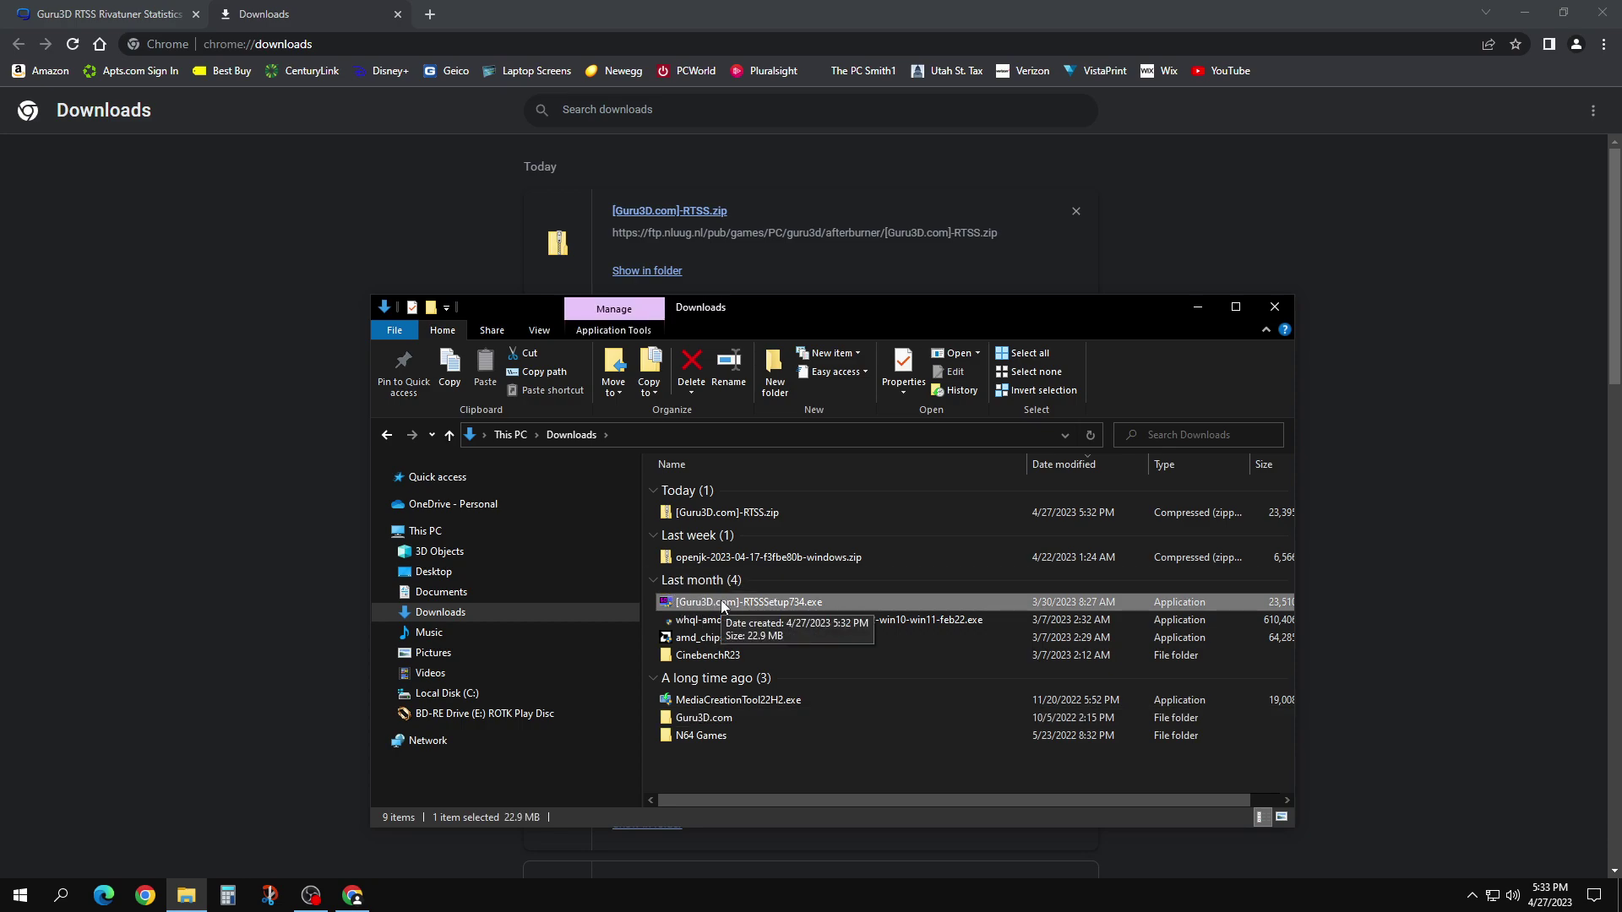
{"action": "double_click", "coordinate": [722, 605]}
{"action": "left_click", "coordinate": [905, 583]}
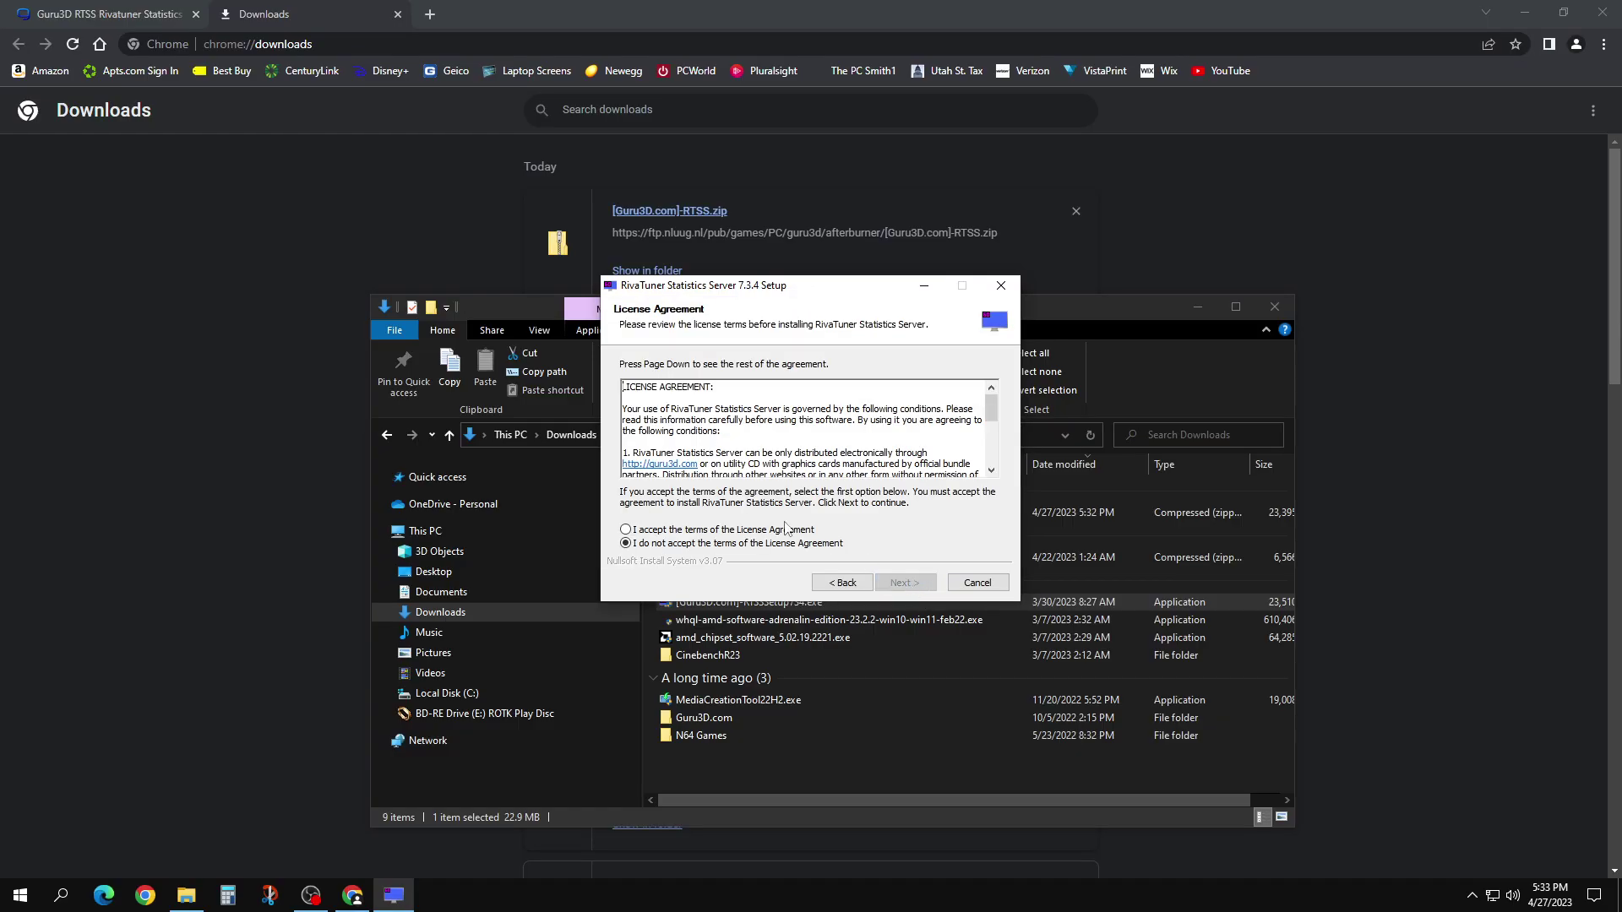
{"action": "left_click", "coordinate": [728, 532]}
{"action": "left_click", "coordinate": [897, 584]}
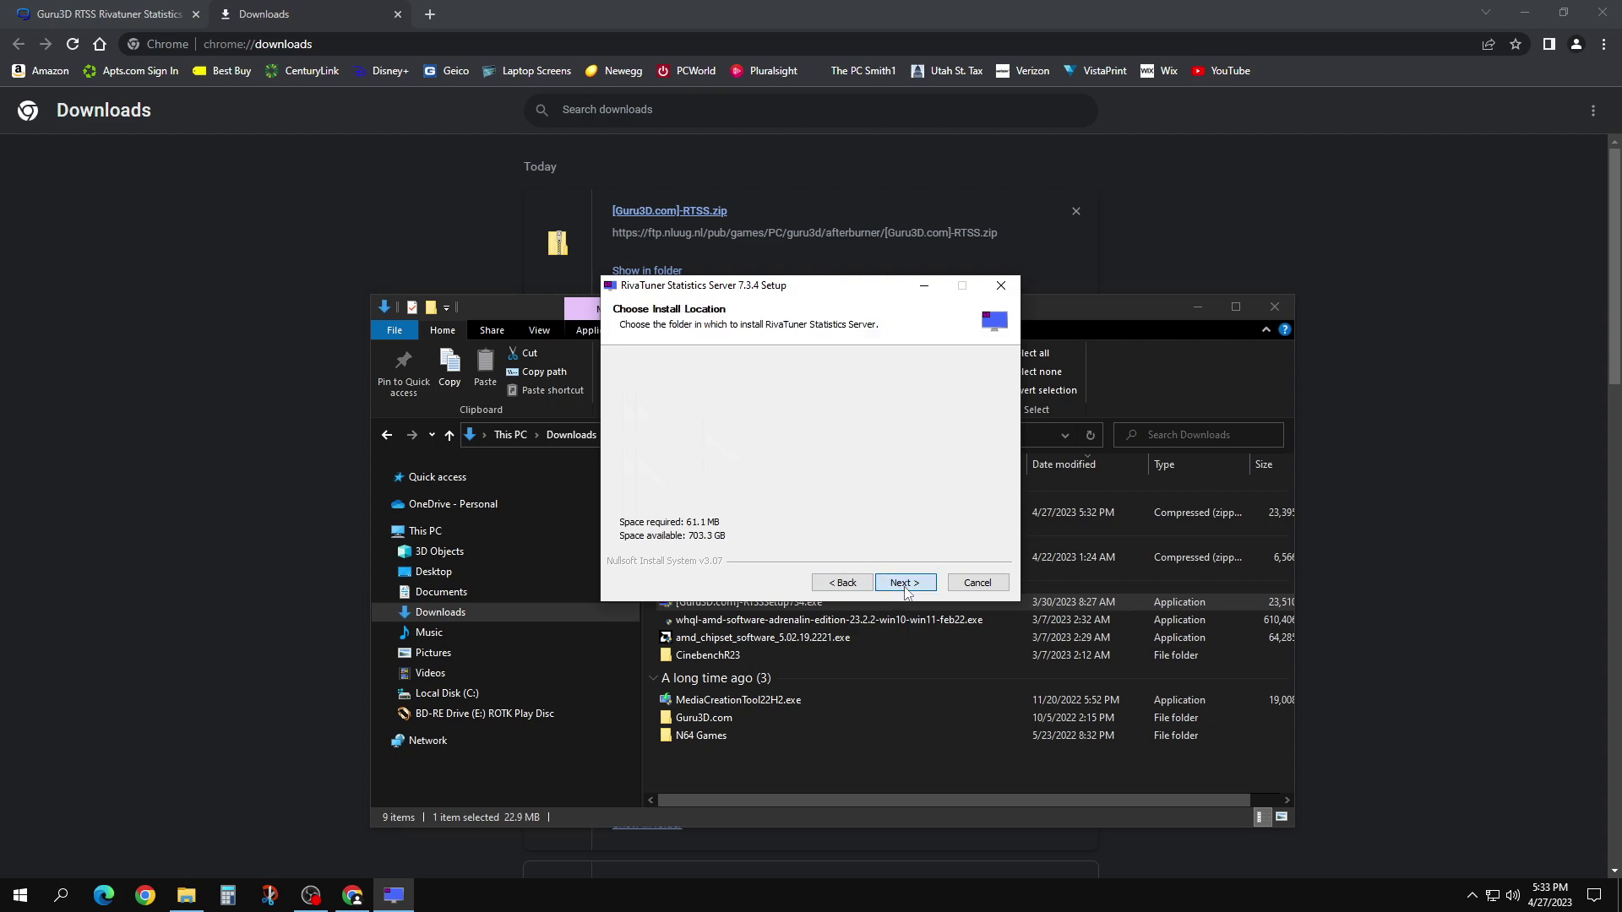
{"action": "left_click", "coordinate": [919, 589]}
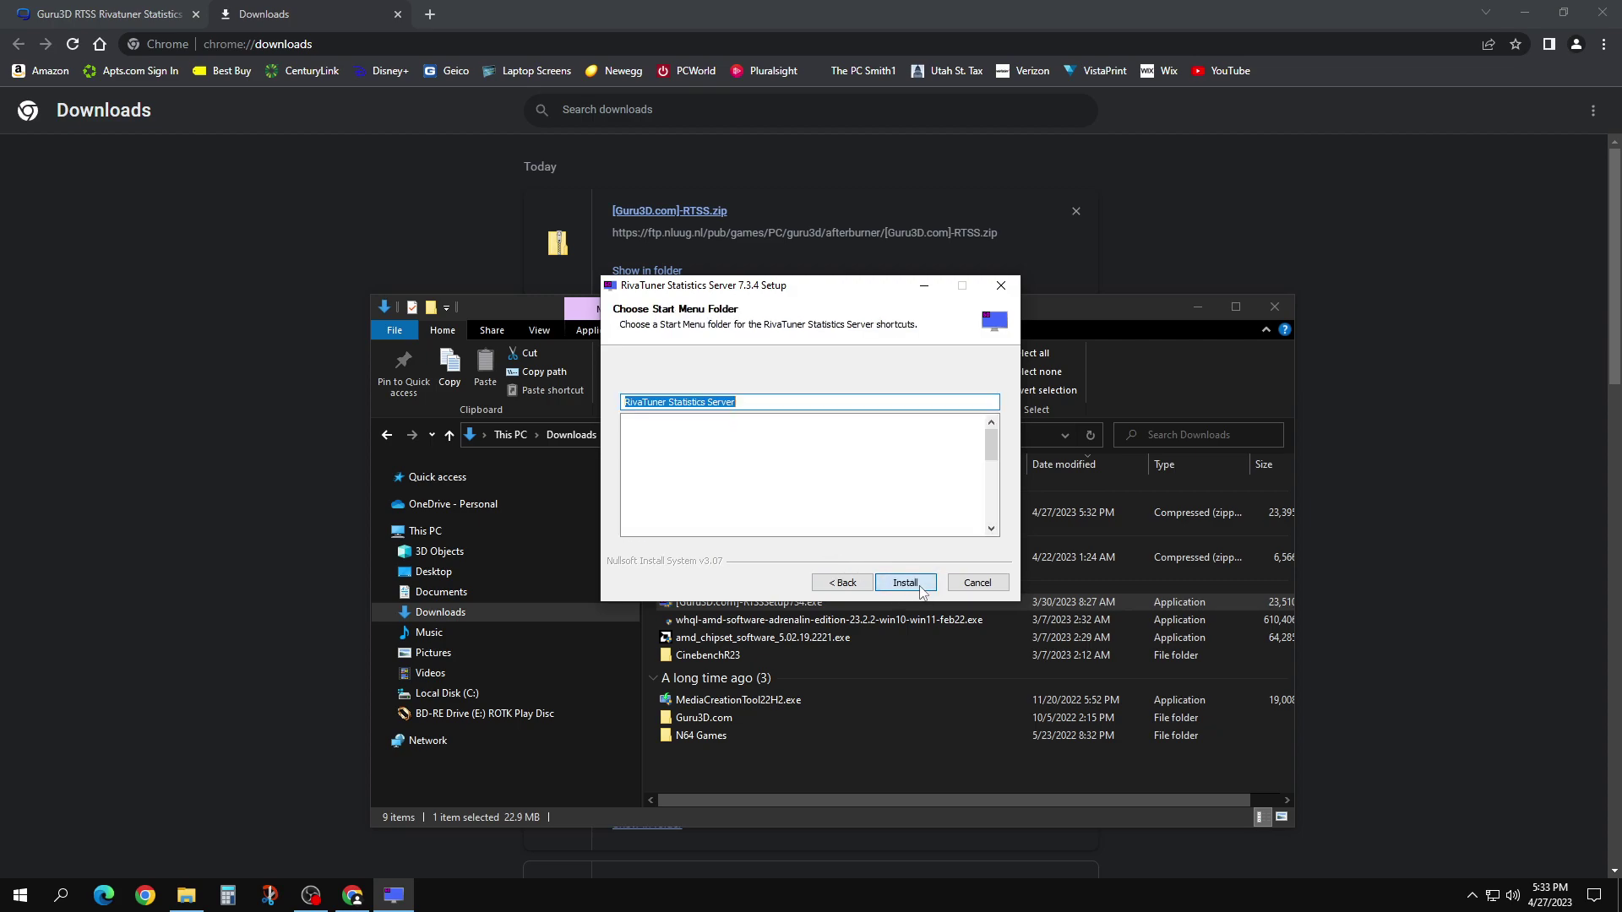
{"action": "left_click", "coordinate": [920, 589]}
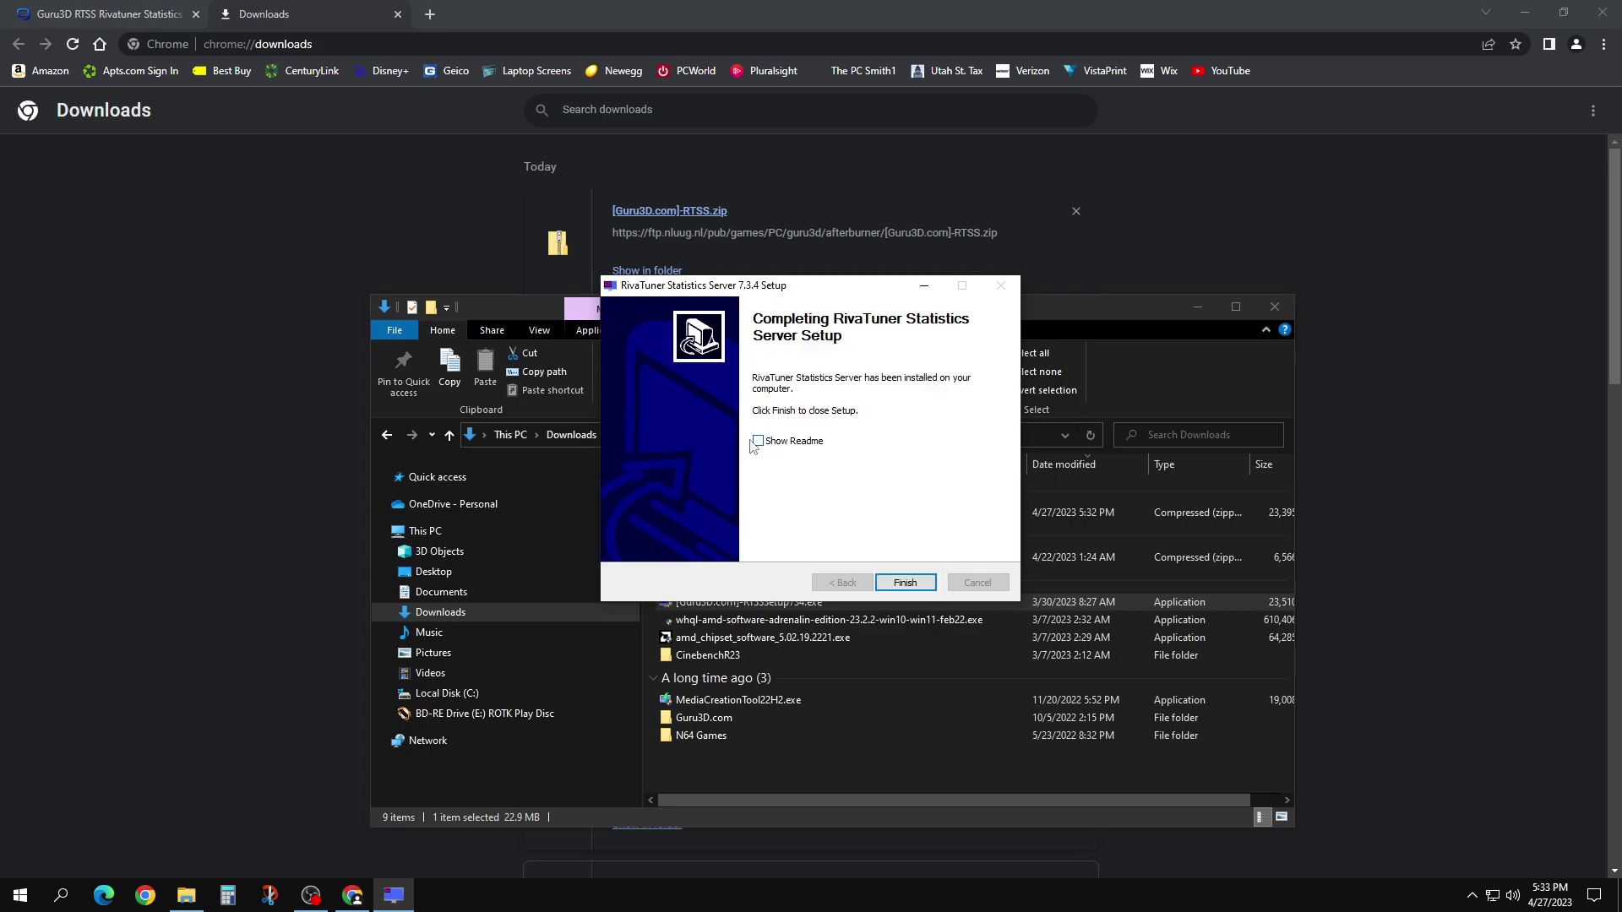
{"action": "left_click", "coordinate": [906, 583]}
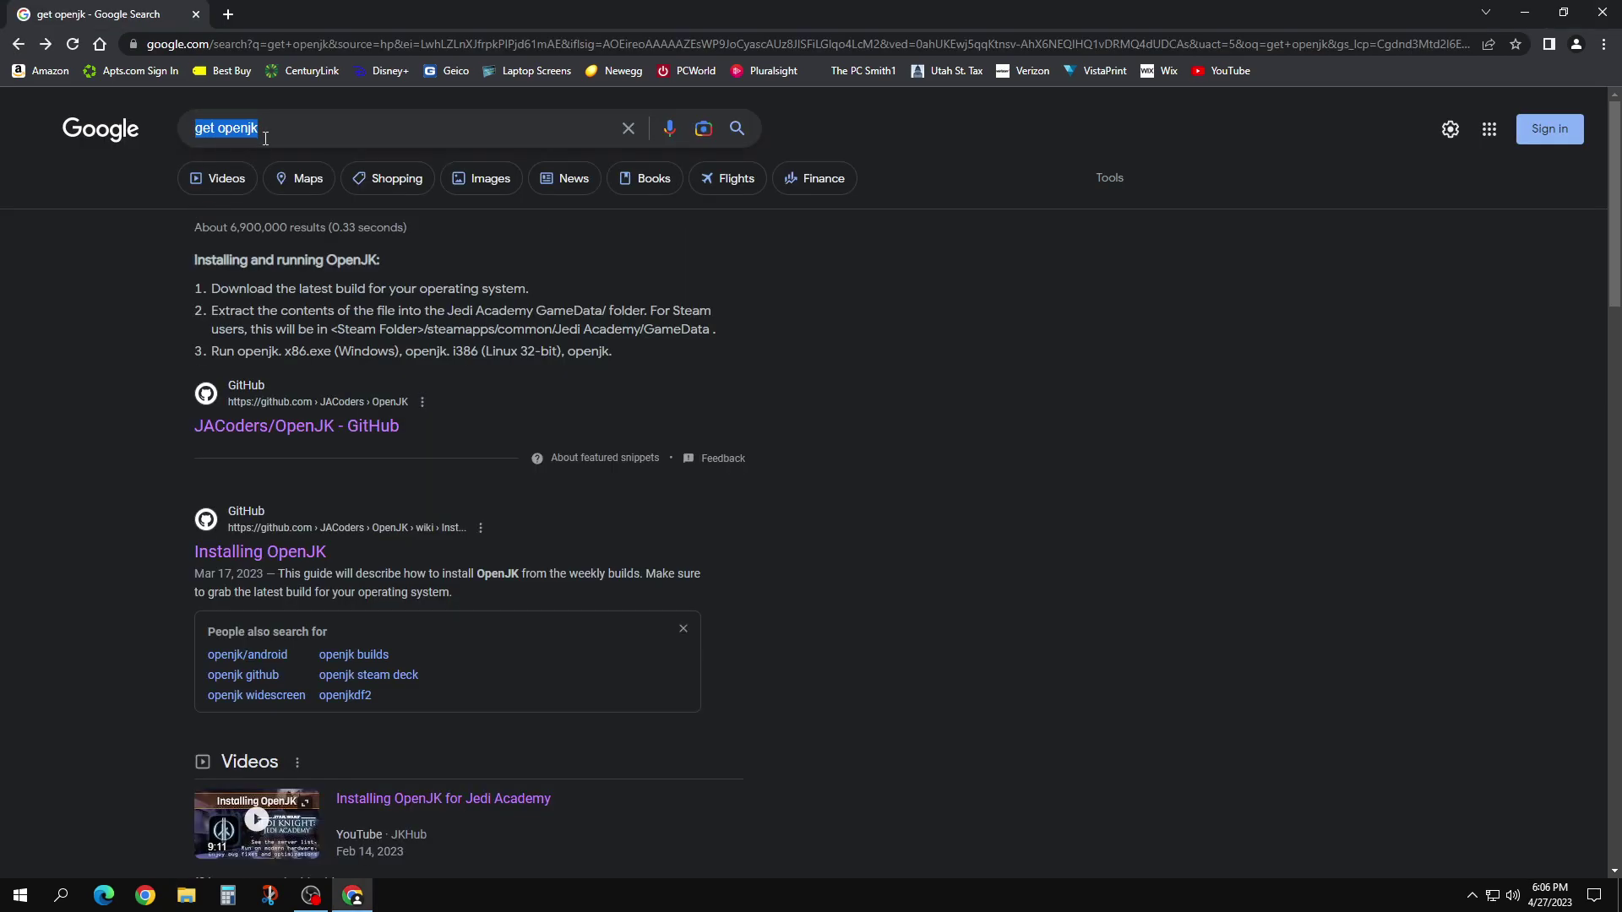
- Open the JACoders/OpenJK repository on GitHub and follow the README's link to download the latest build
{"action": "left_click", "coordinate": [285, 429]}
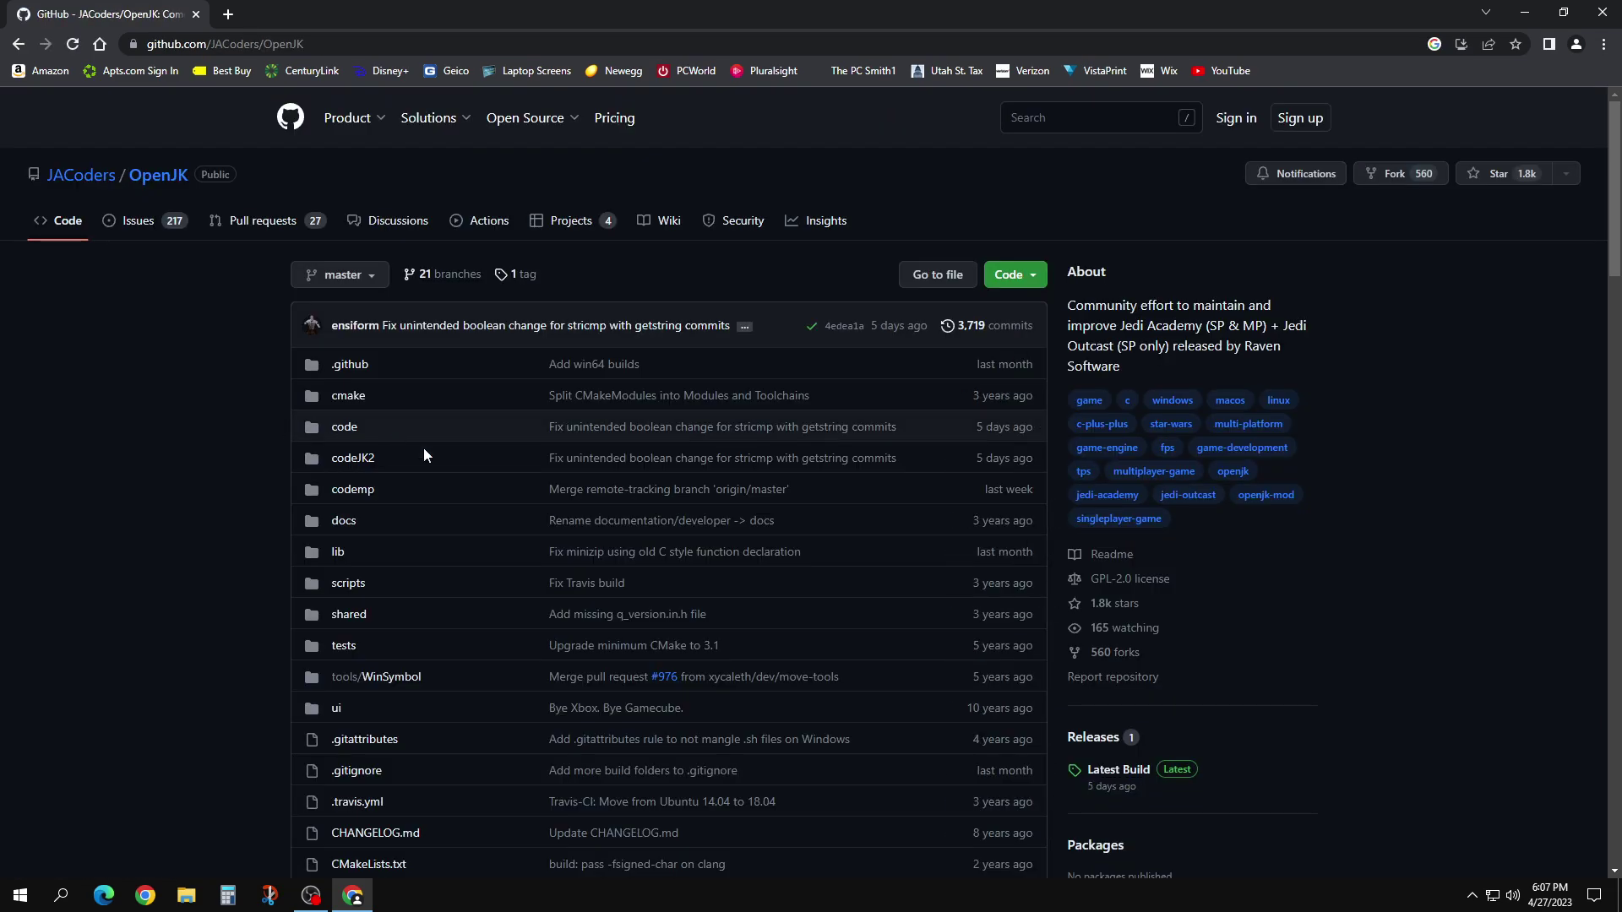
{"action": "scroll", "coordinate": [550, 566], "scroll_direction": "down", "scroll_amount": 15}
{"action": "scroll", "coordinate": [553, 568], "scroll_direction": "down", "scroll_amount": 2}
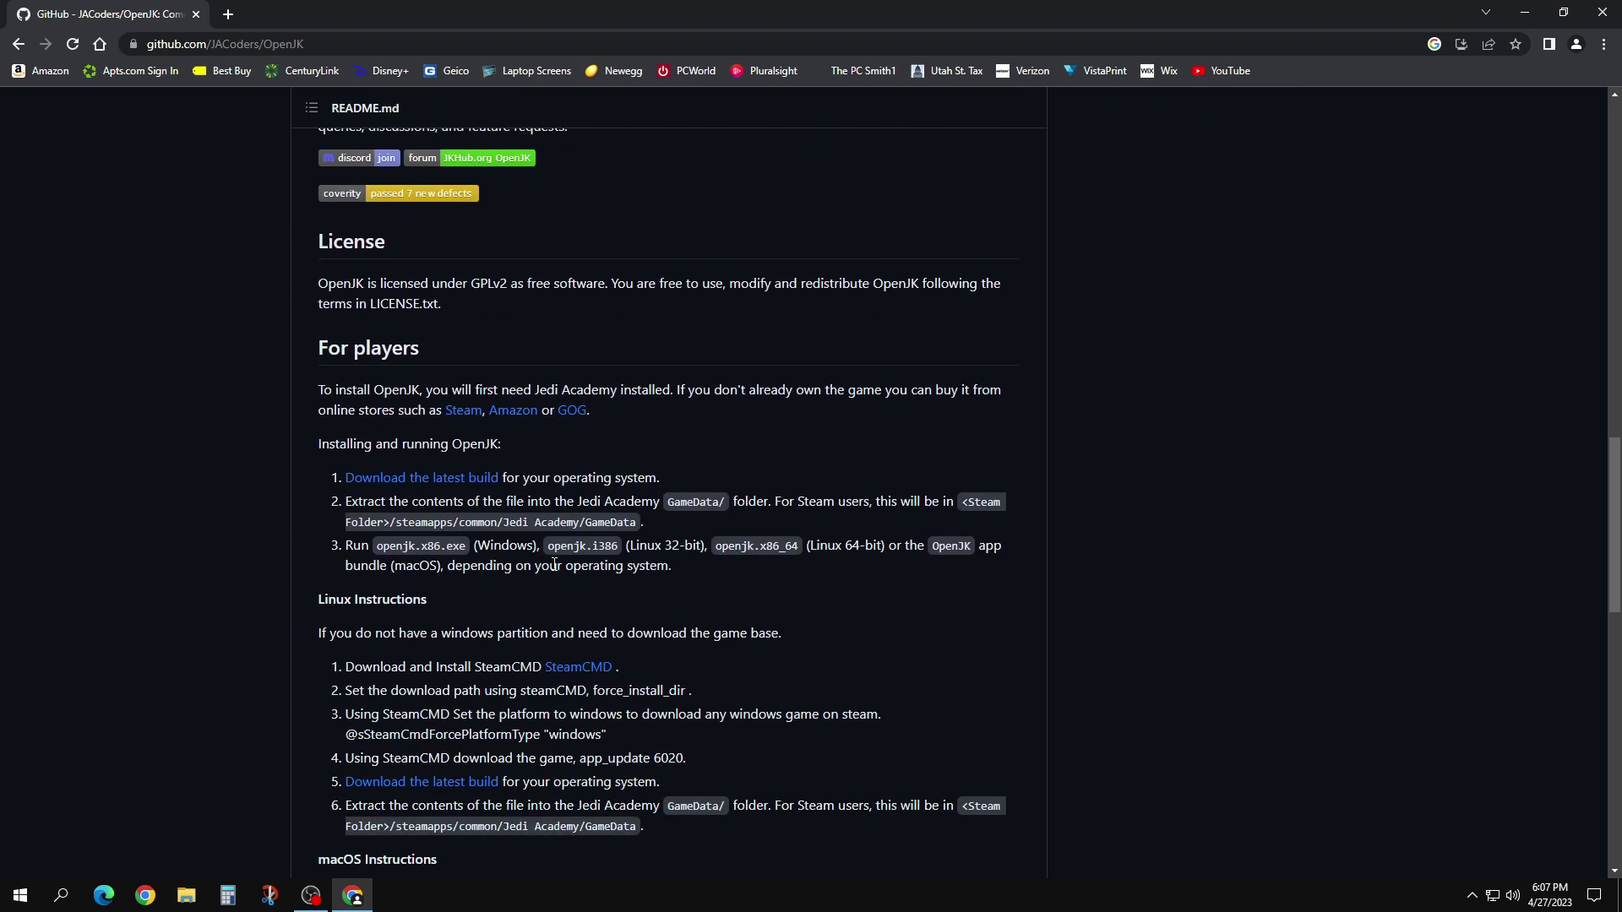
{"action": "left_click", "coordinate": [432, 481]}
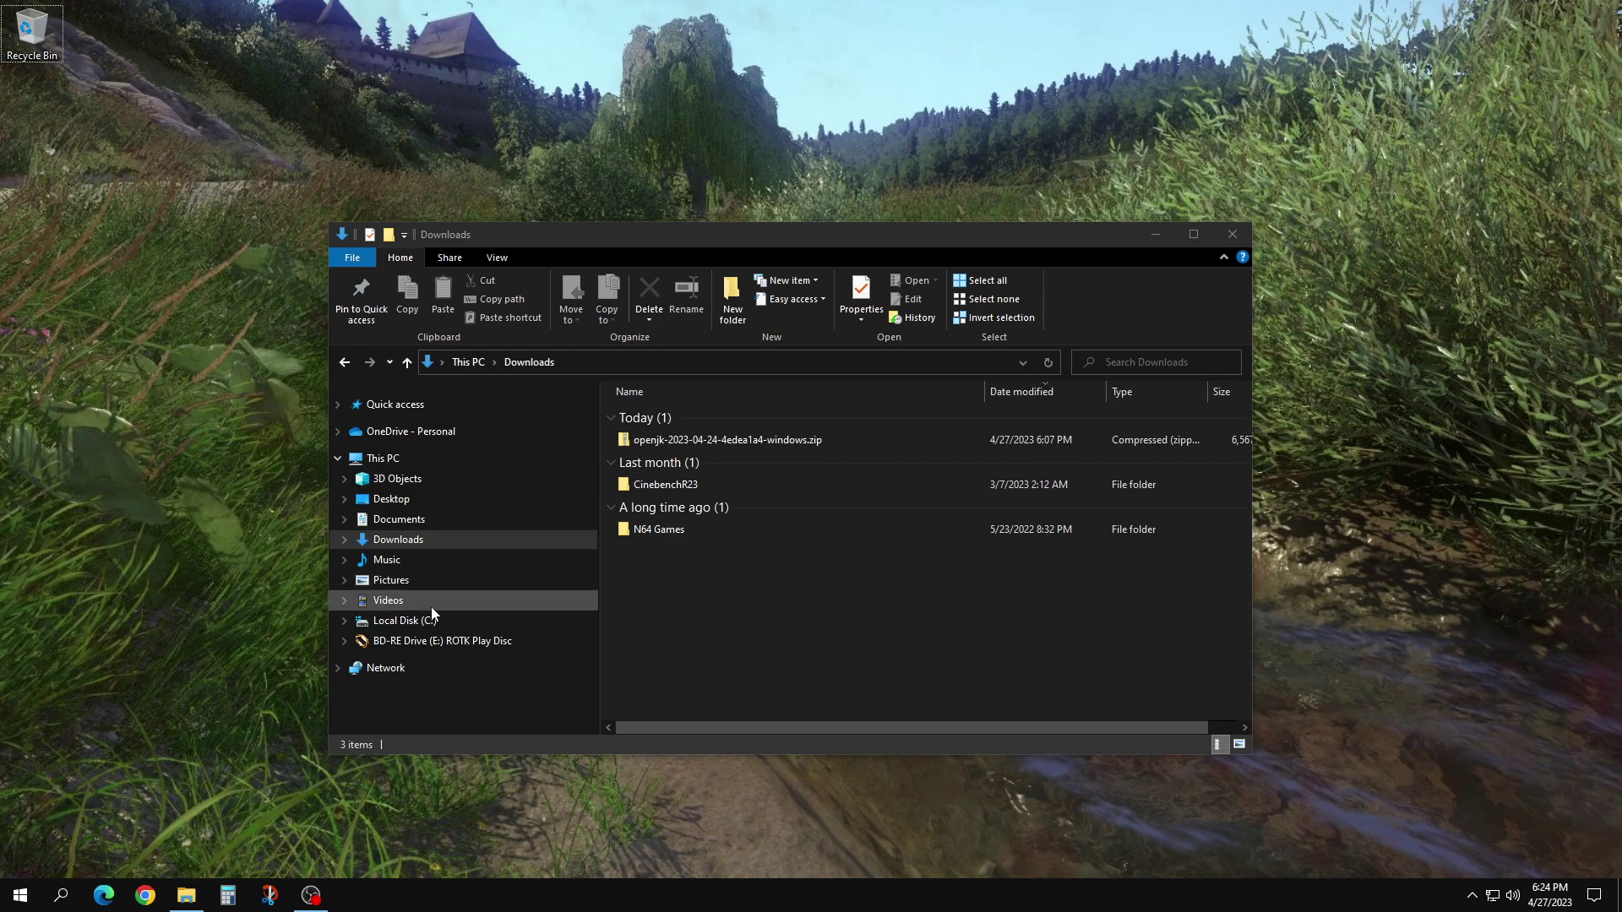
- Copy openjk-2023-04-24-4edea1a4-windows.zip from Downloads into C:\Program Files (x86)\Steam\steamapps\common\Jedi Academy\GameData
{"action": "right_click", "coordinate": [706, 445]}
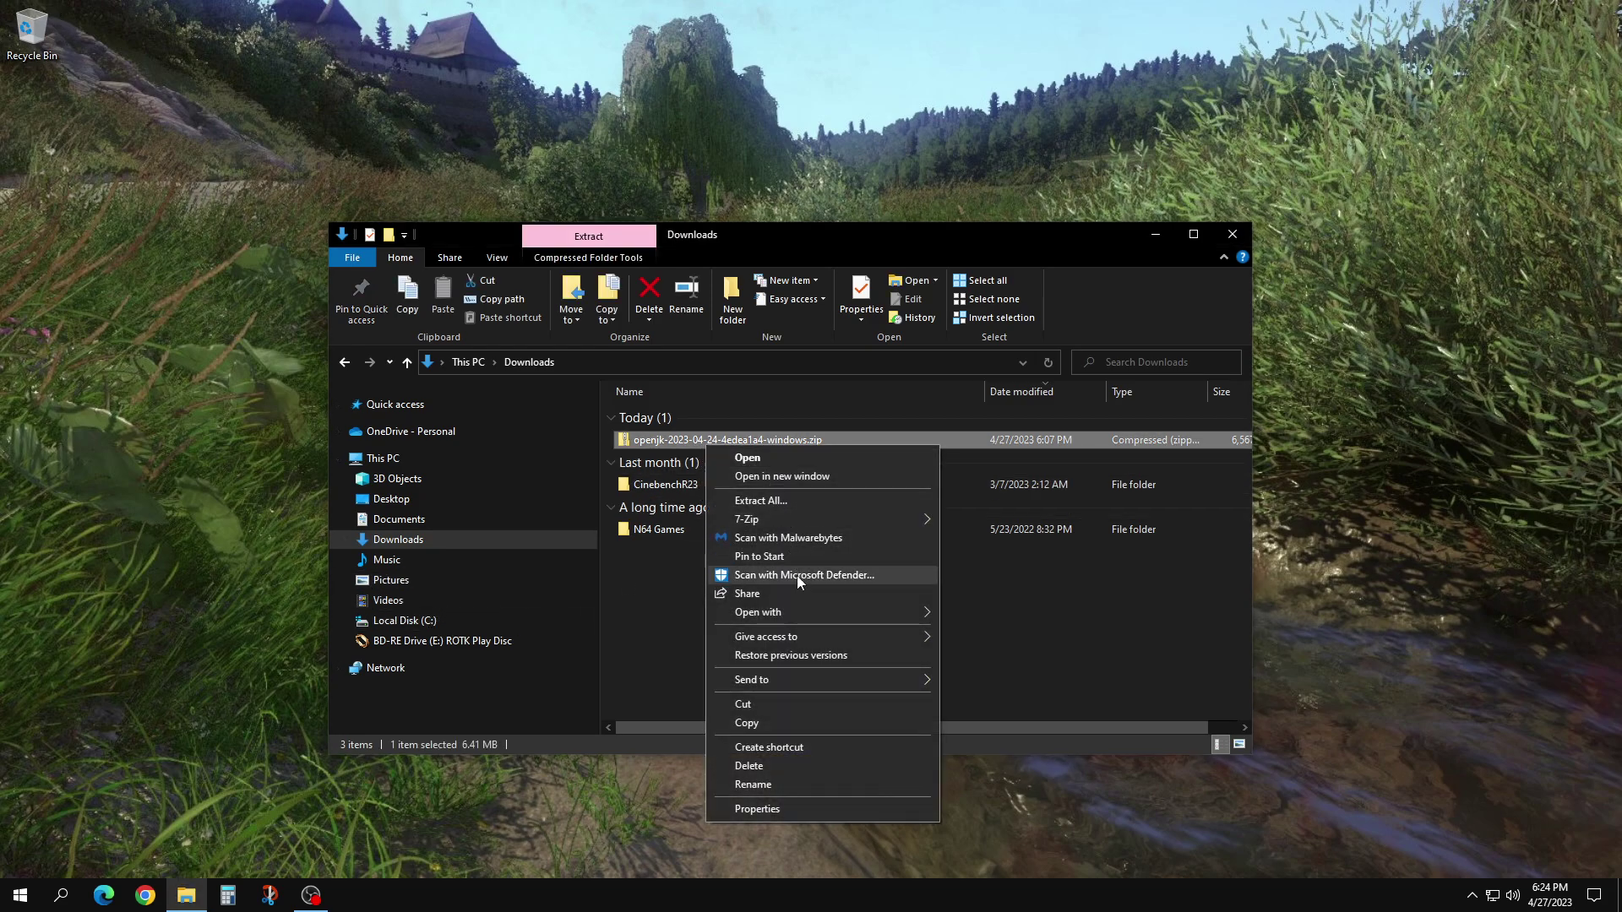
{"action": "left_click", "coordinate": [830, 724]}
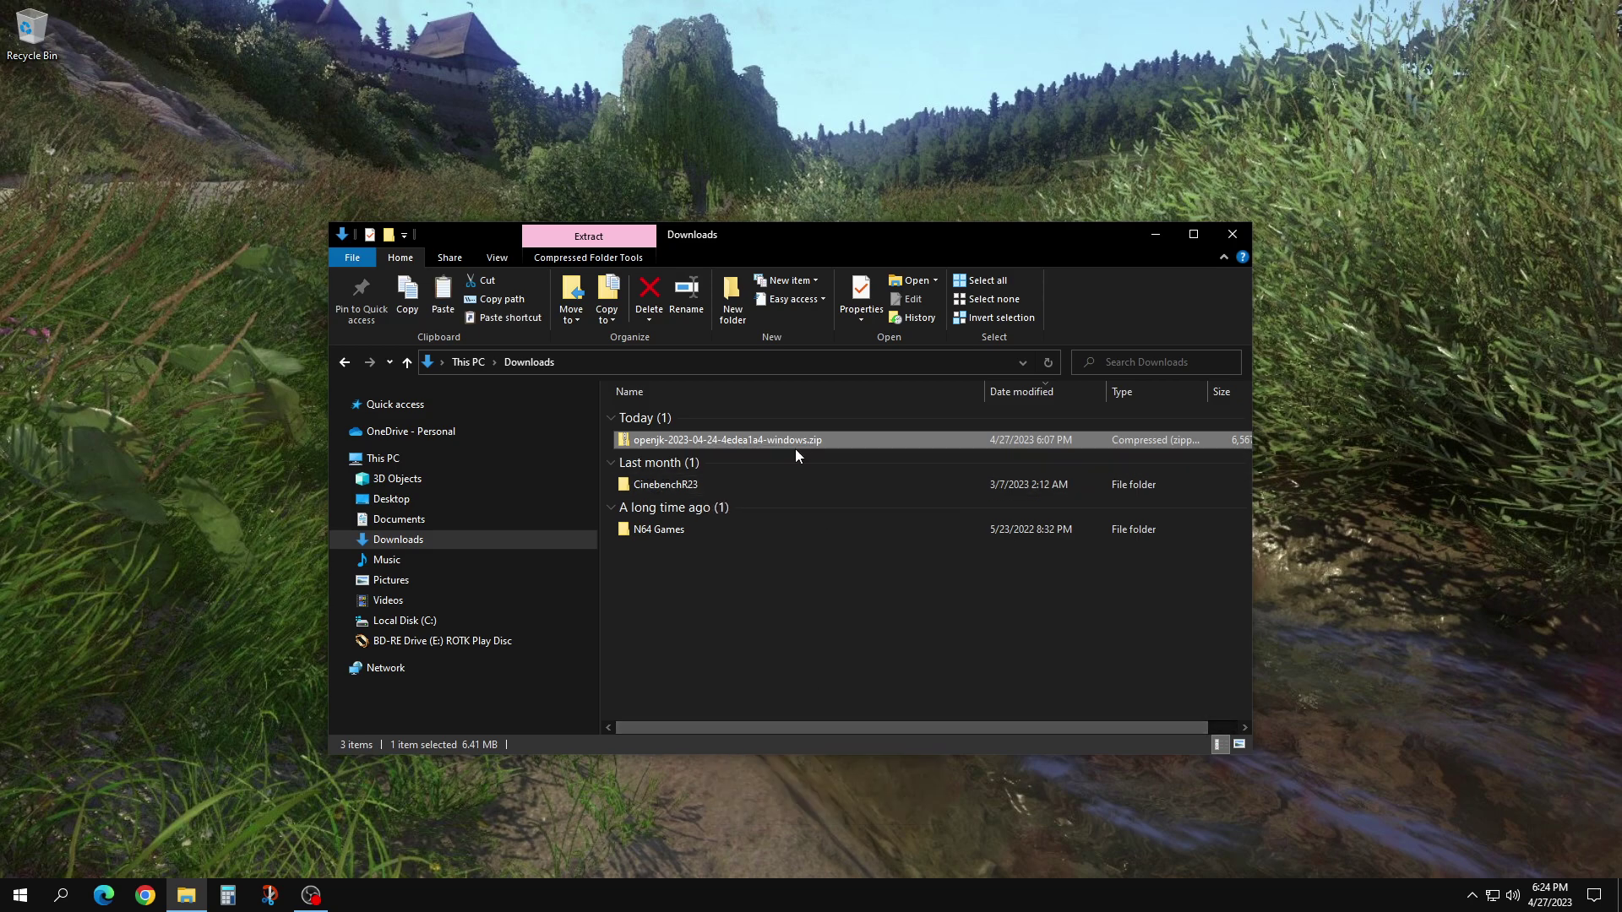
{"action": "left_click", "coordinate": [443, 622]}
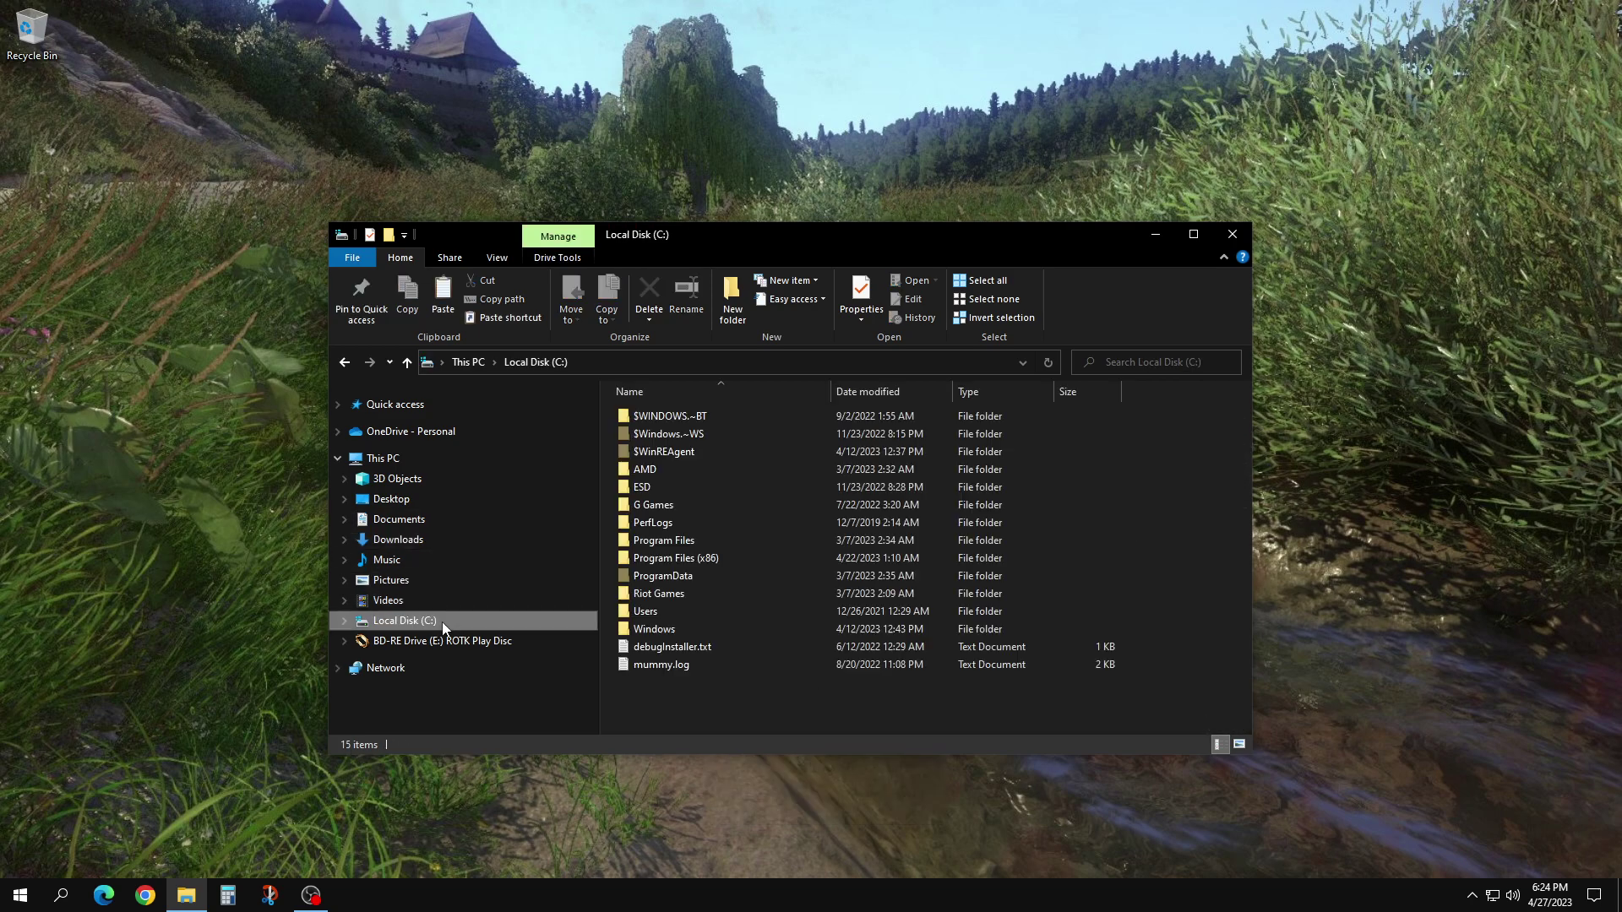
{"action": "double_click", "coordinate": [688, 560]}
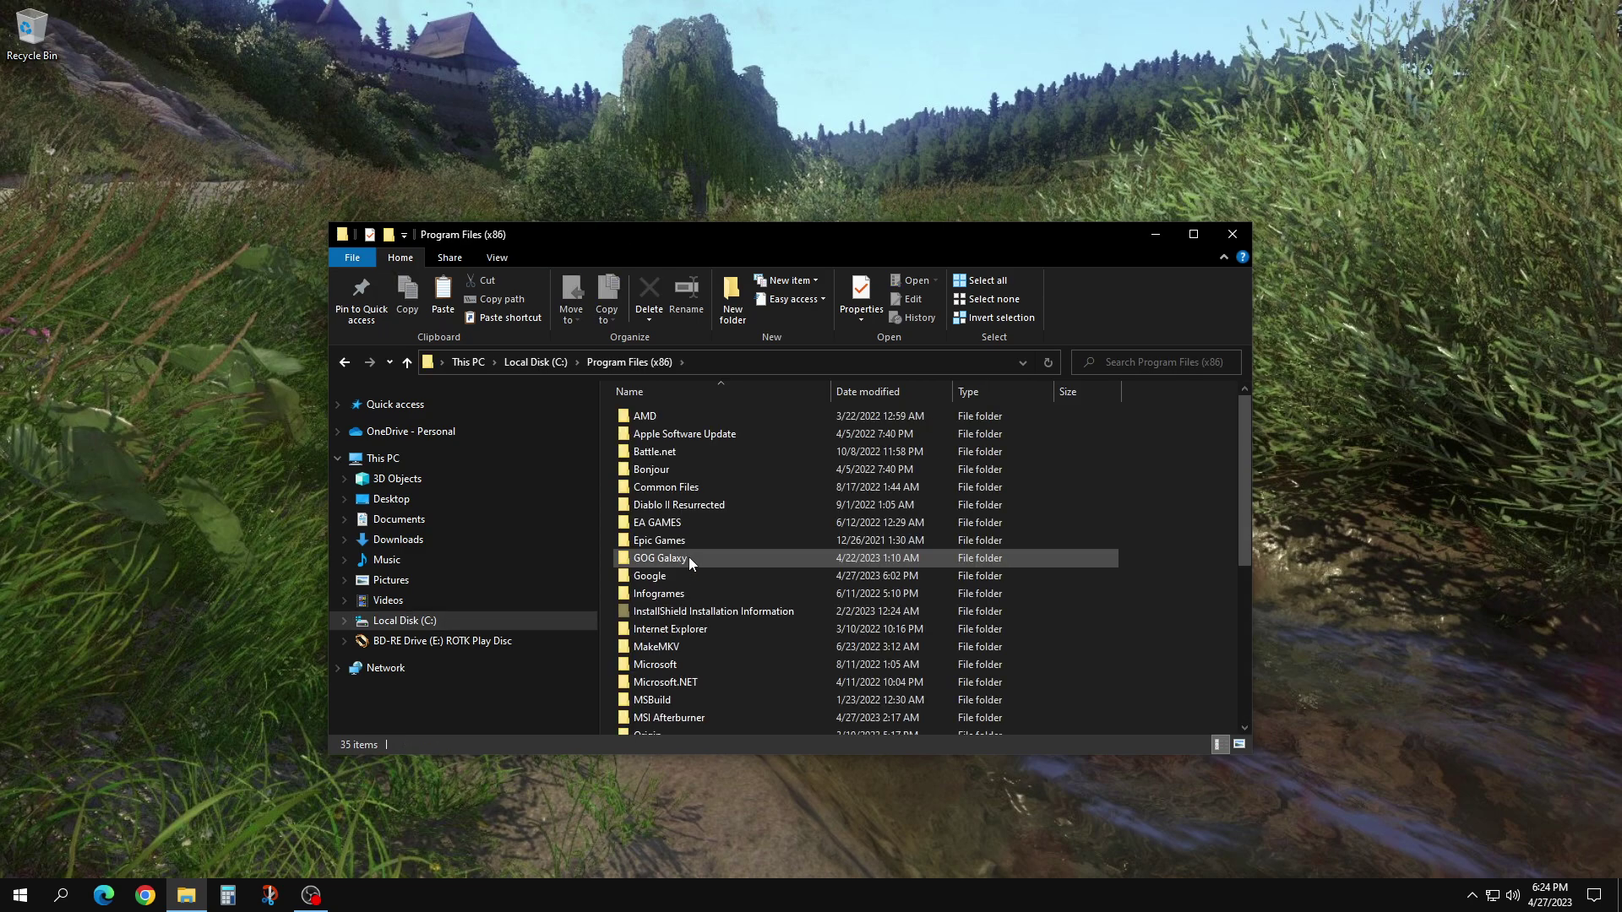
{"action": "scroll", "coordinate": [691, 583], "scroll_direction": "down", "scroll_amount": 5}
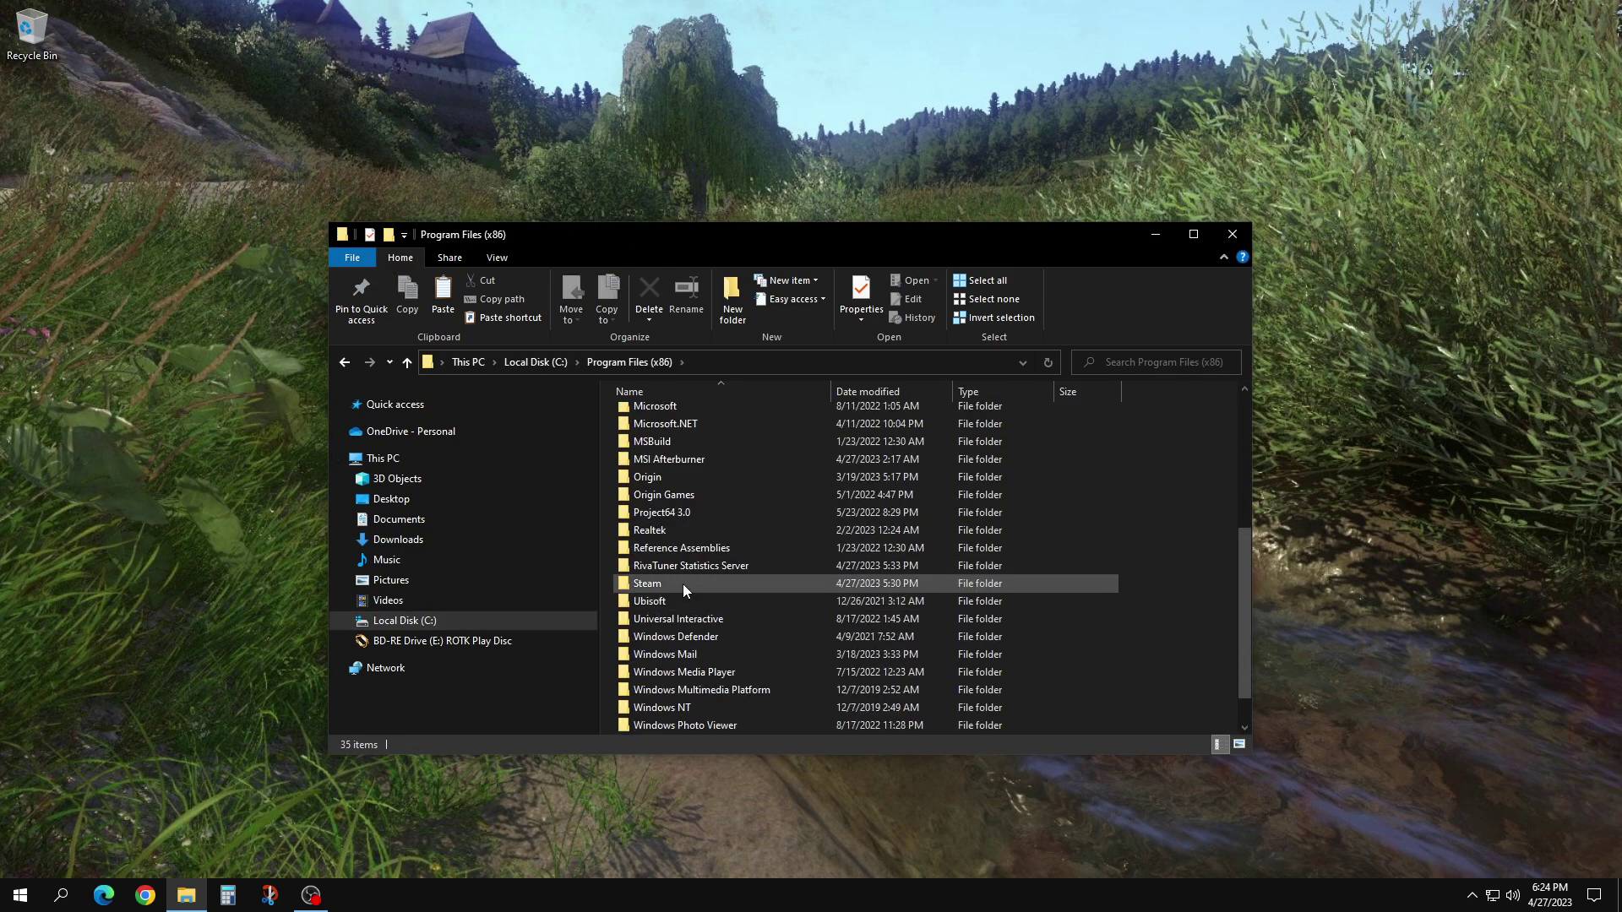
{"action": "double_click", "coordinate": [669, 583]}
{"action": "scroll", "coordinate": [672, 565], "scroll_direction": "down", "scroll_amount": 4}
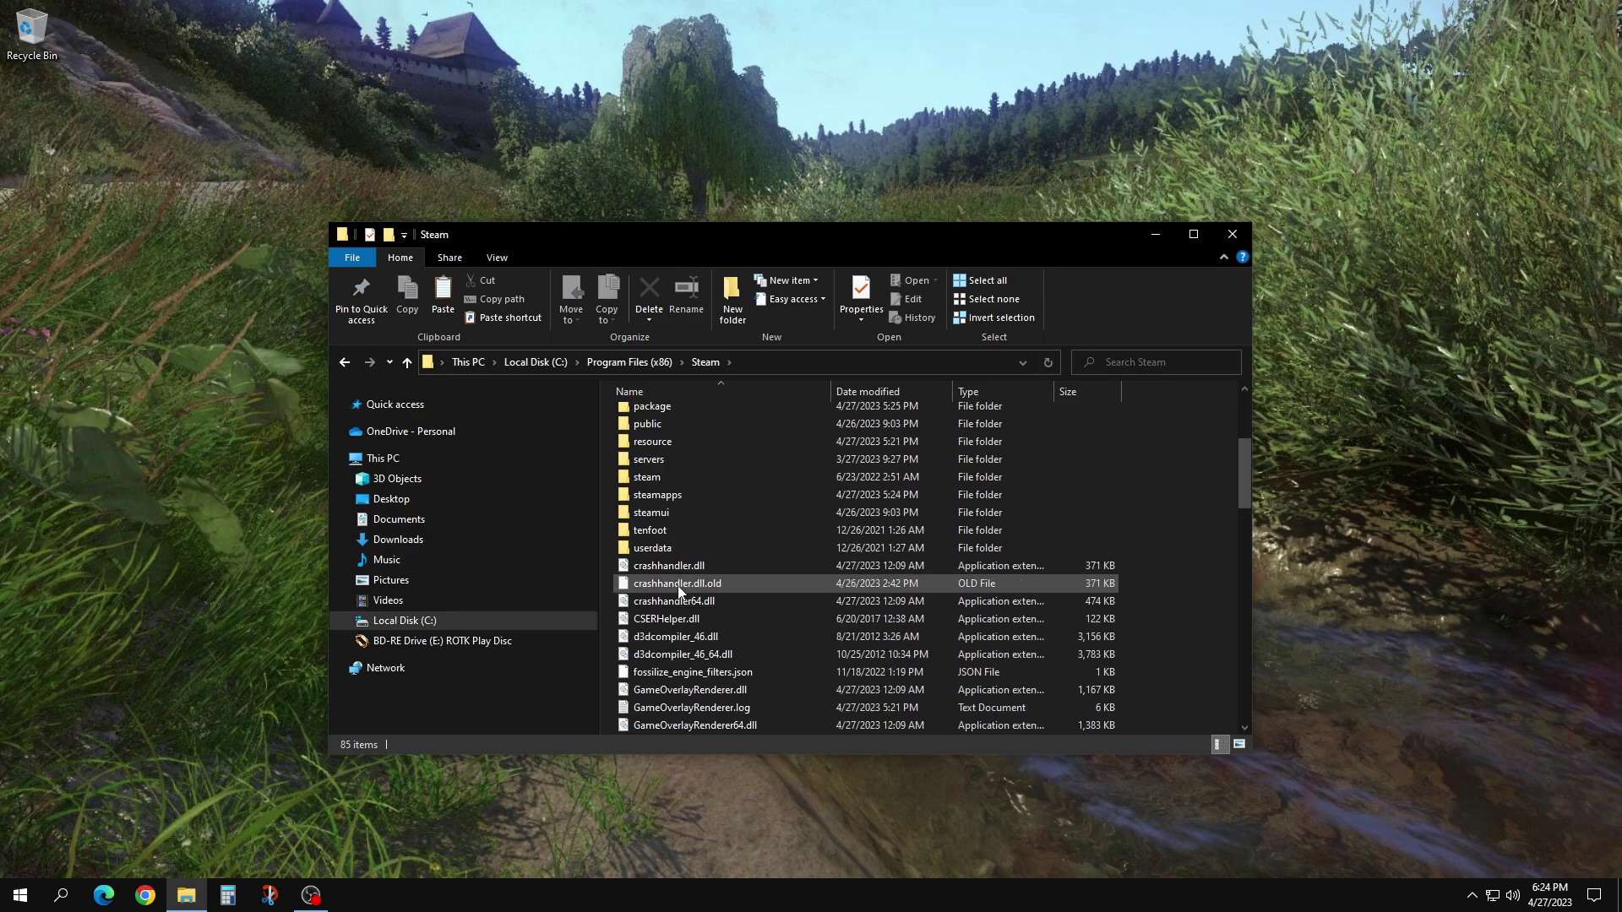
{"action": "double_click", "coordinate": [658, 499]}
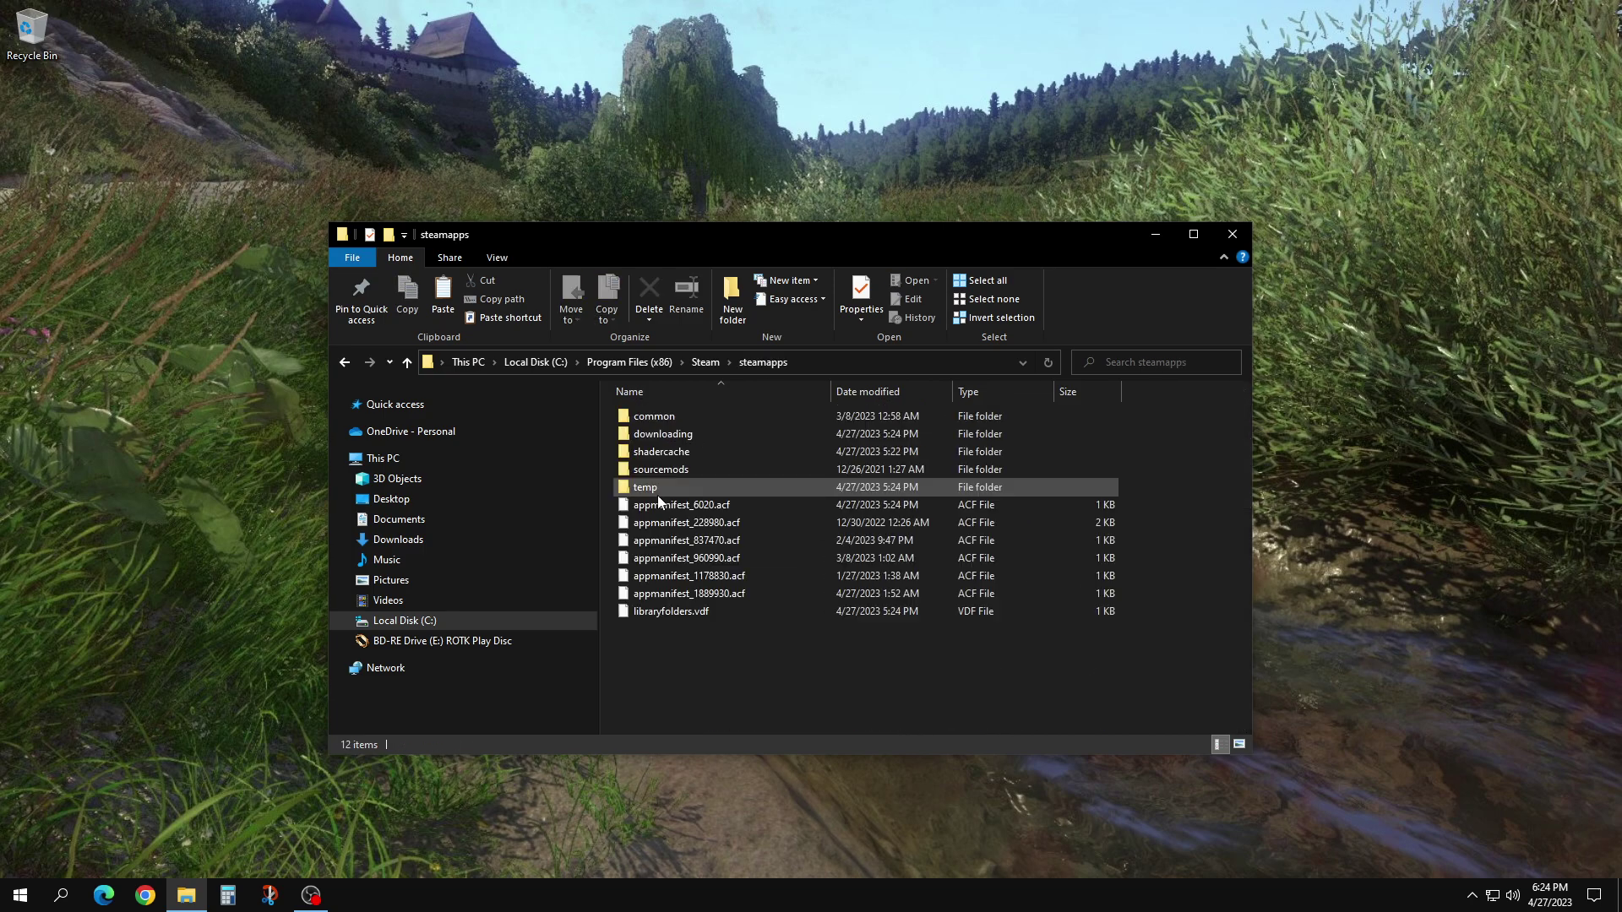
{"action": "double_click", "coordinate": [661, 417]}
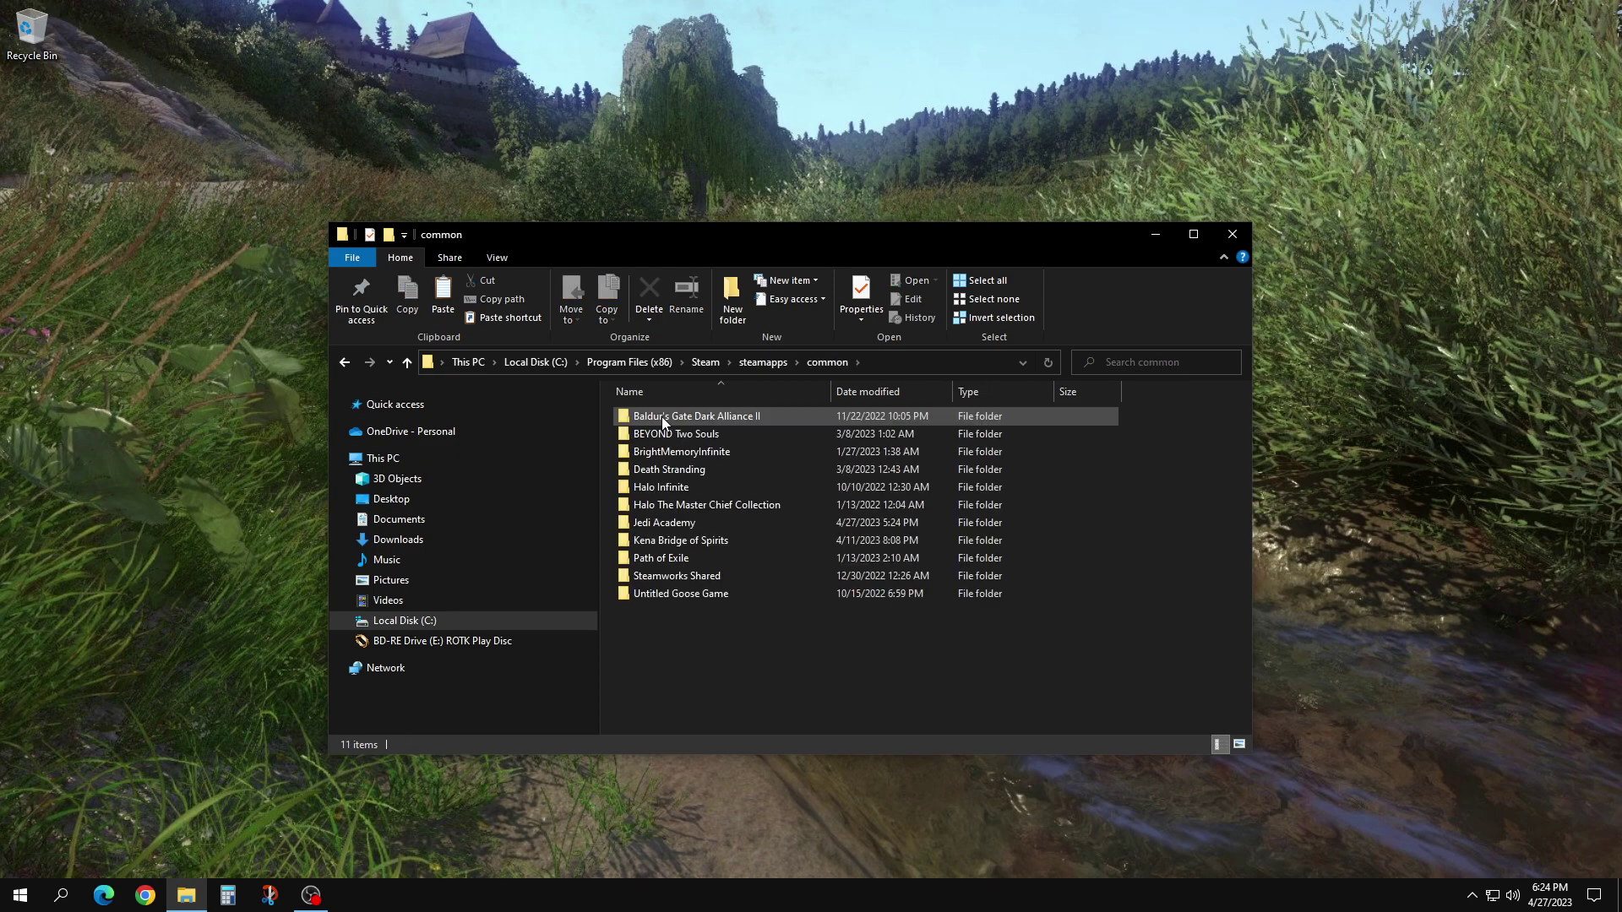
{"action": "double_click", "coordinate": [686, 523]}
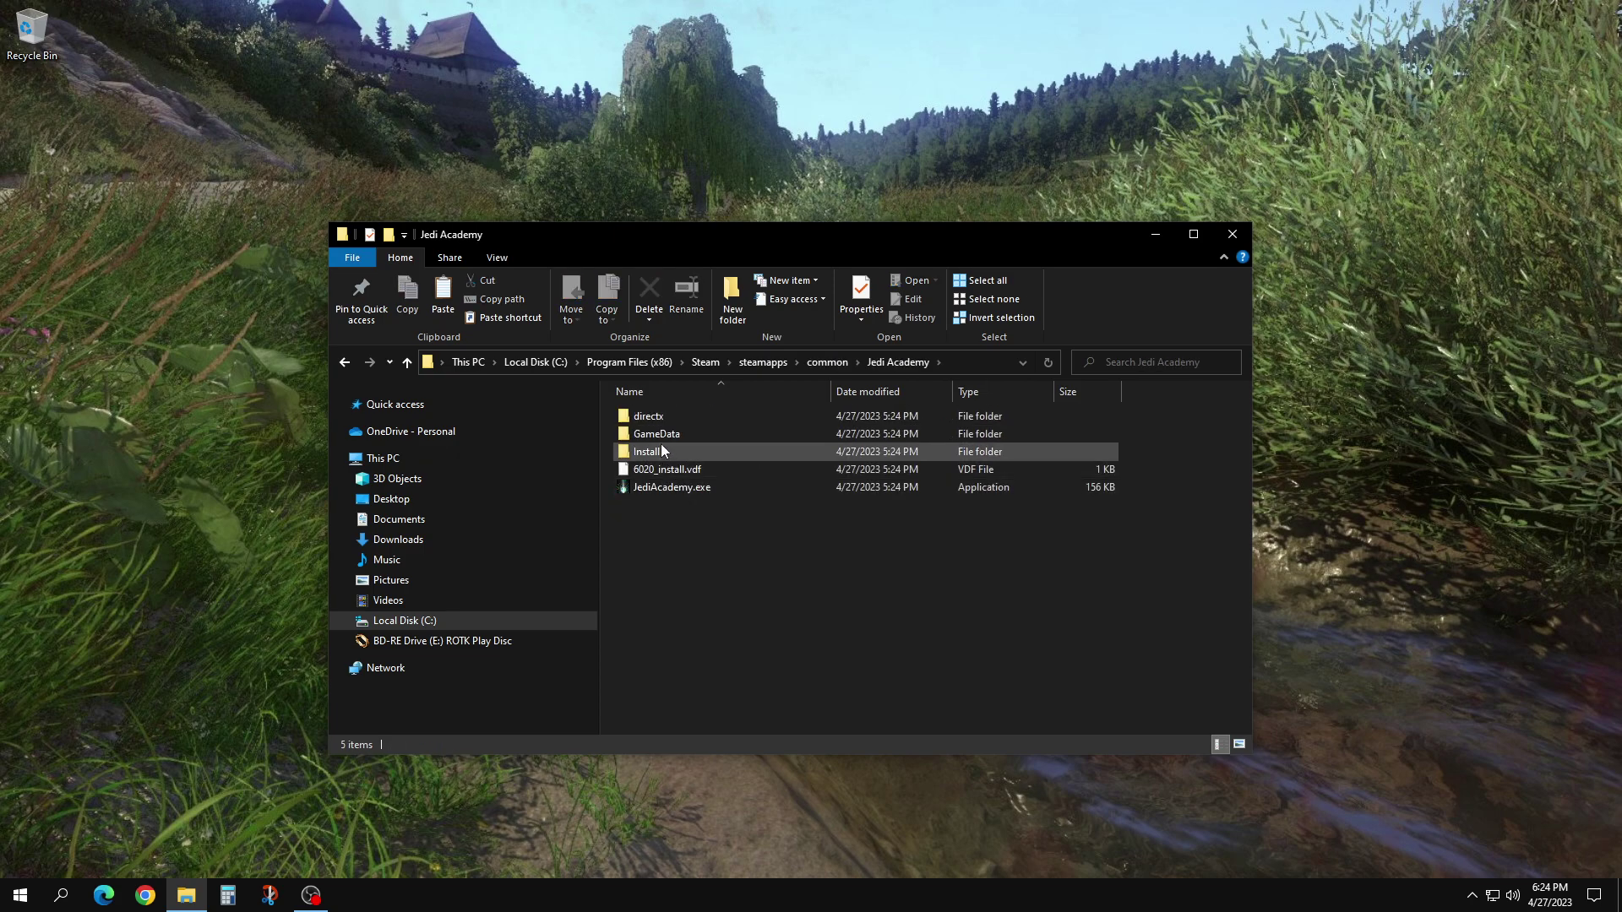
{"action": "double_click", "coordinate": [661, 433]}
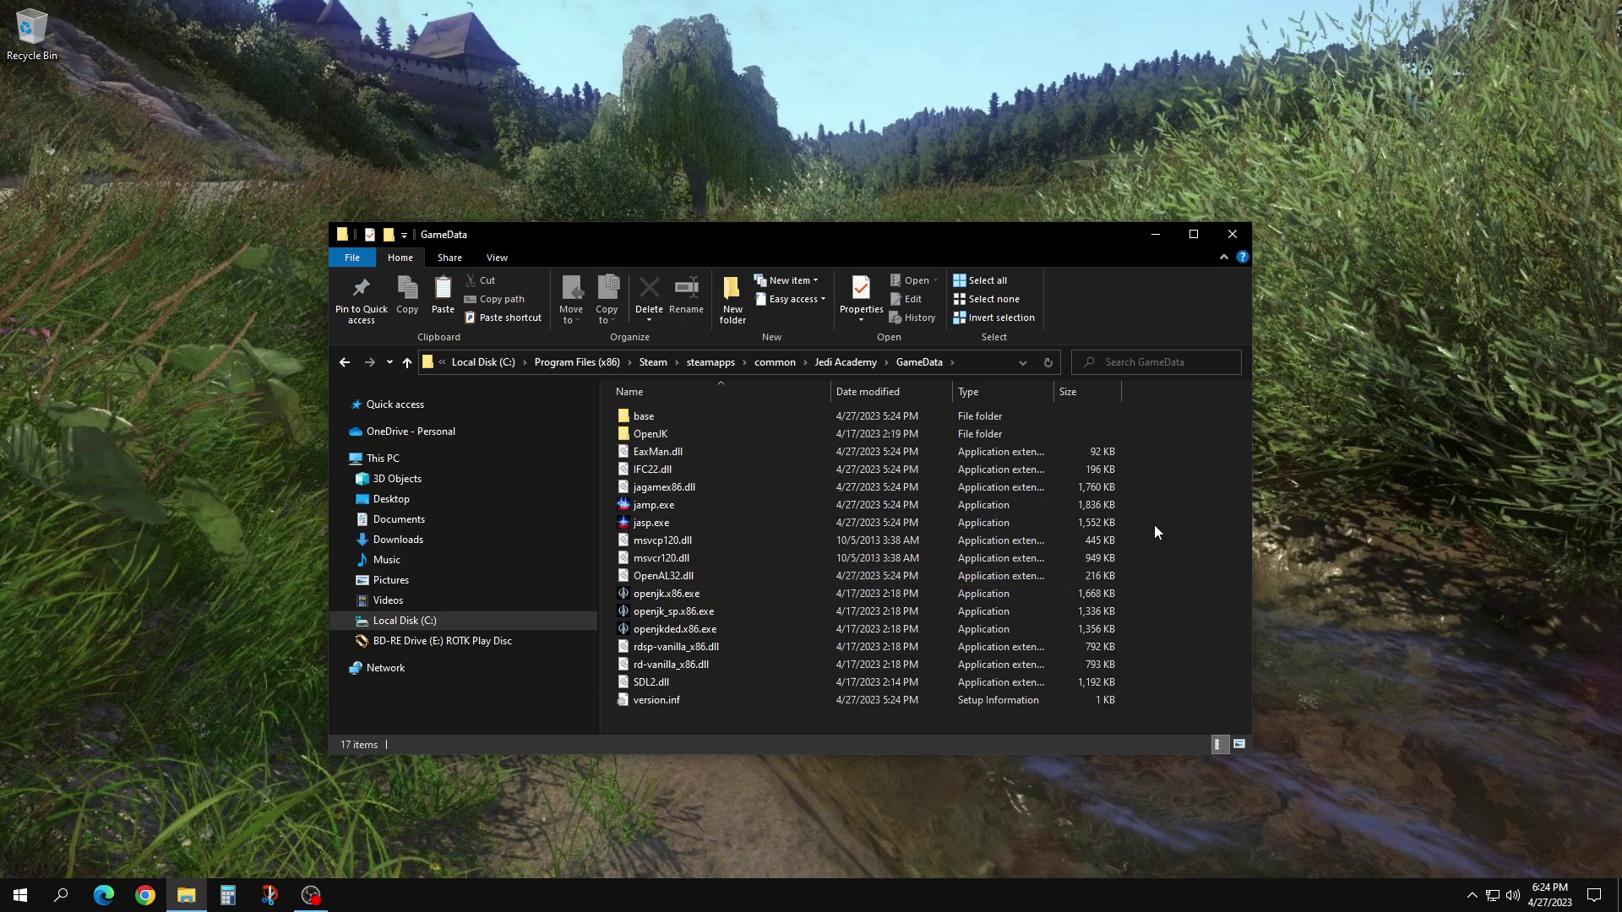
{"action": "key", "text": "ctrl+v"}
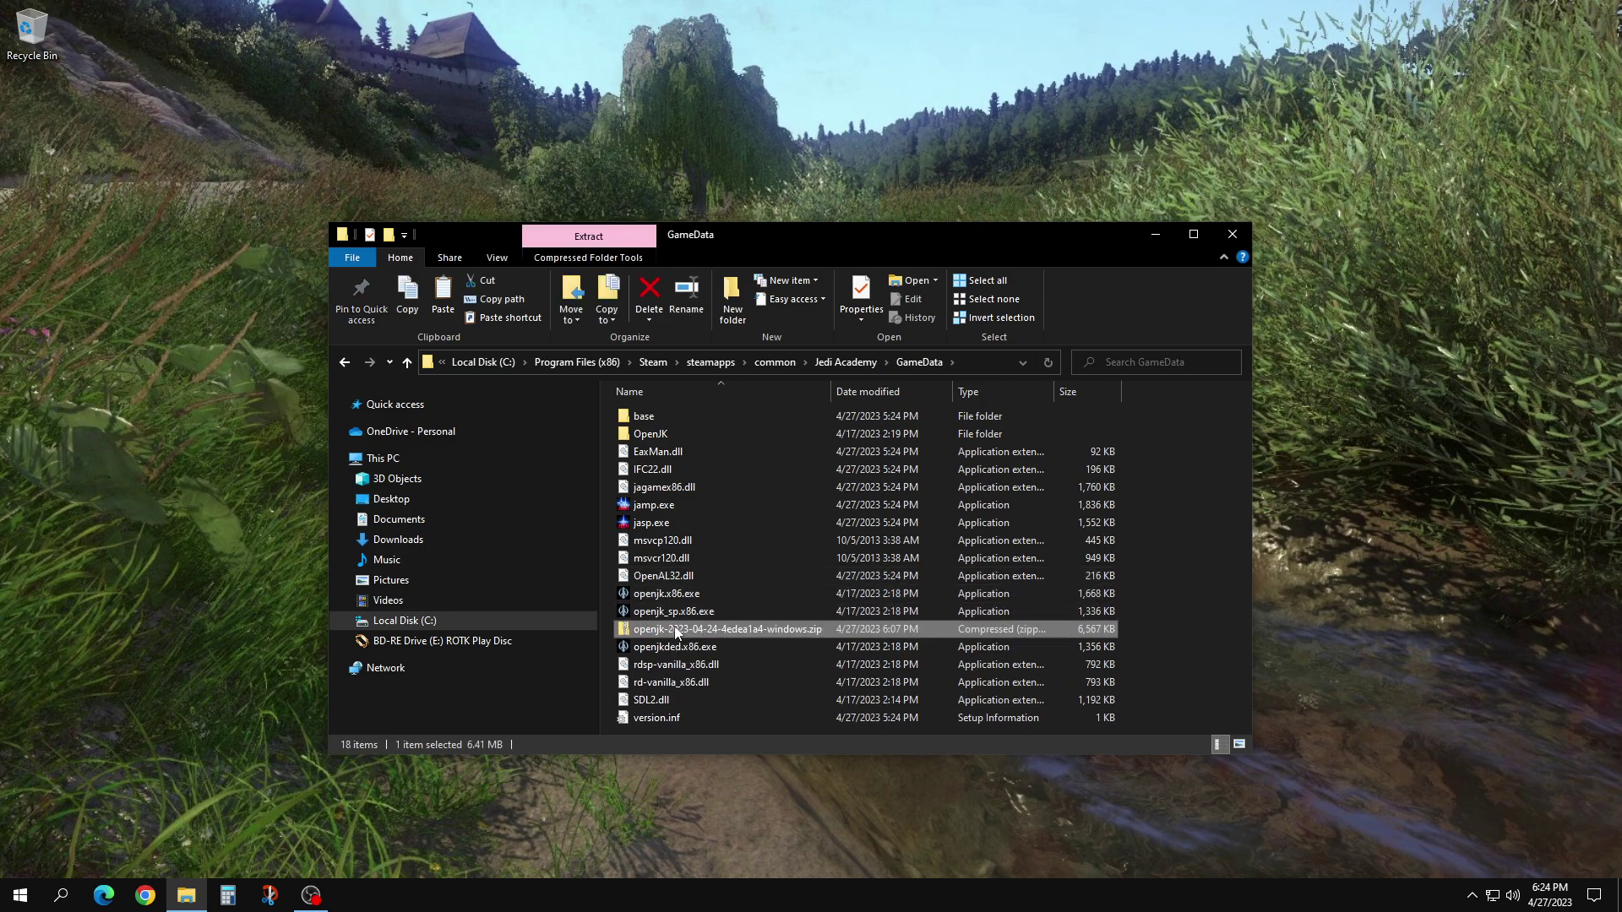
- Extract the OpenJK archive directly into the Steam GameData folder with 7-Zip, replacing all existing files
{"action": "right_click", "coordinate": [679, 629]}
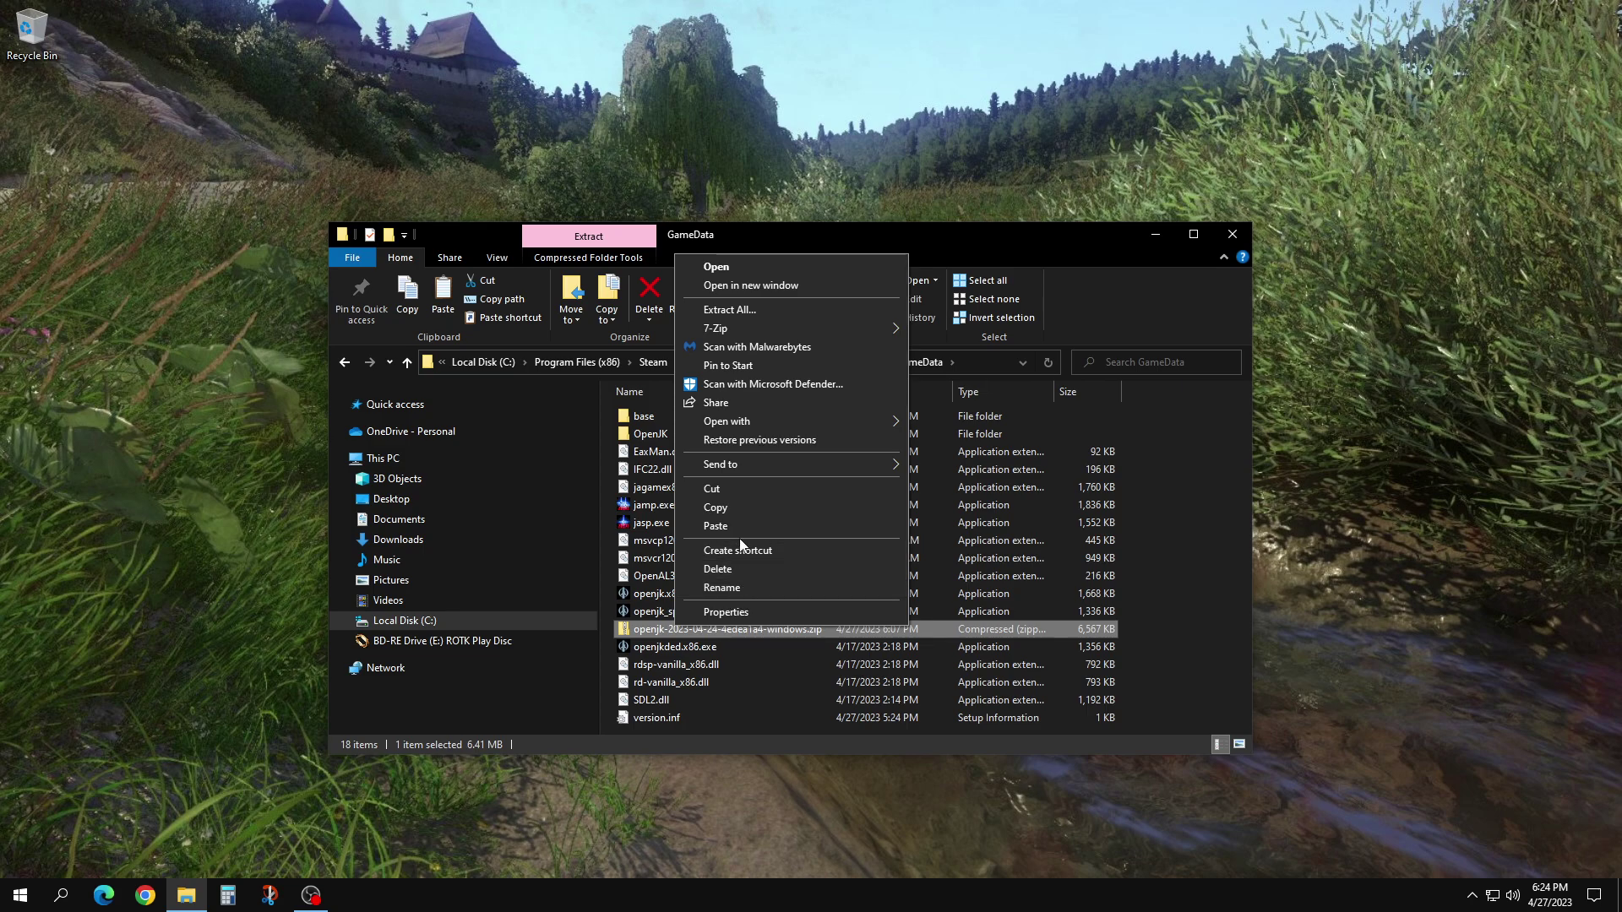
{"action": "mouse_move", "coordinate": [742, 326]}
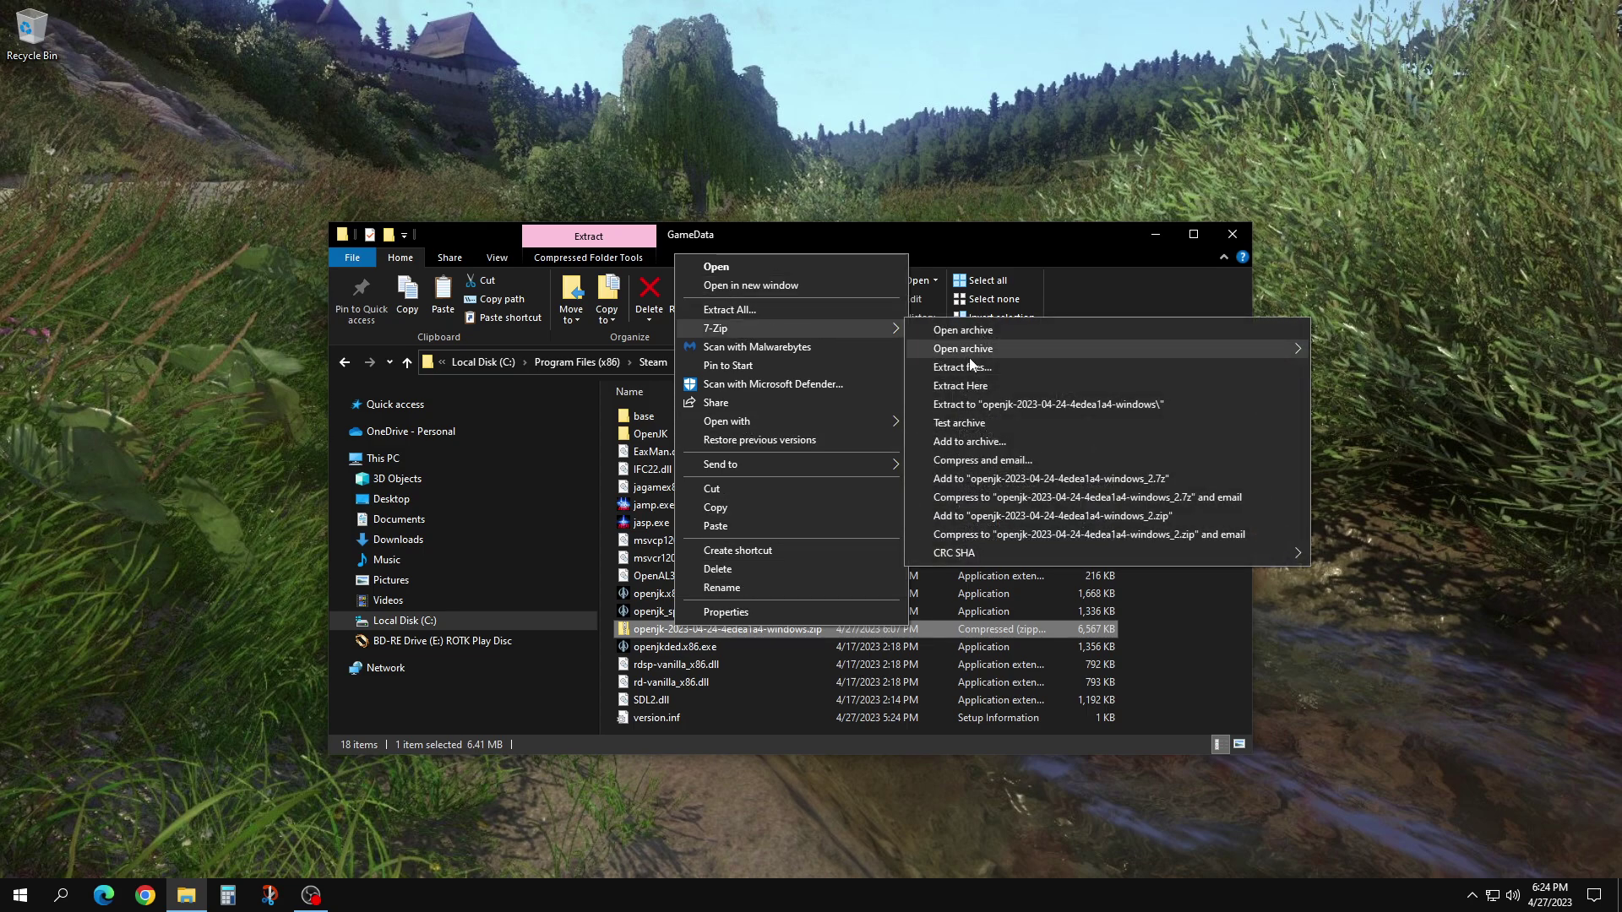
{"action": "left_click", "coordinate": [962, 390]}
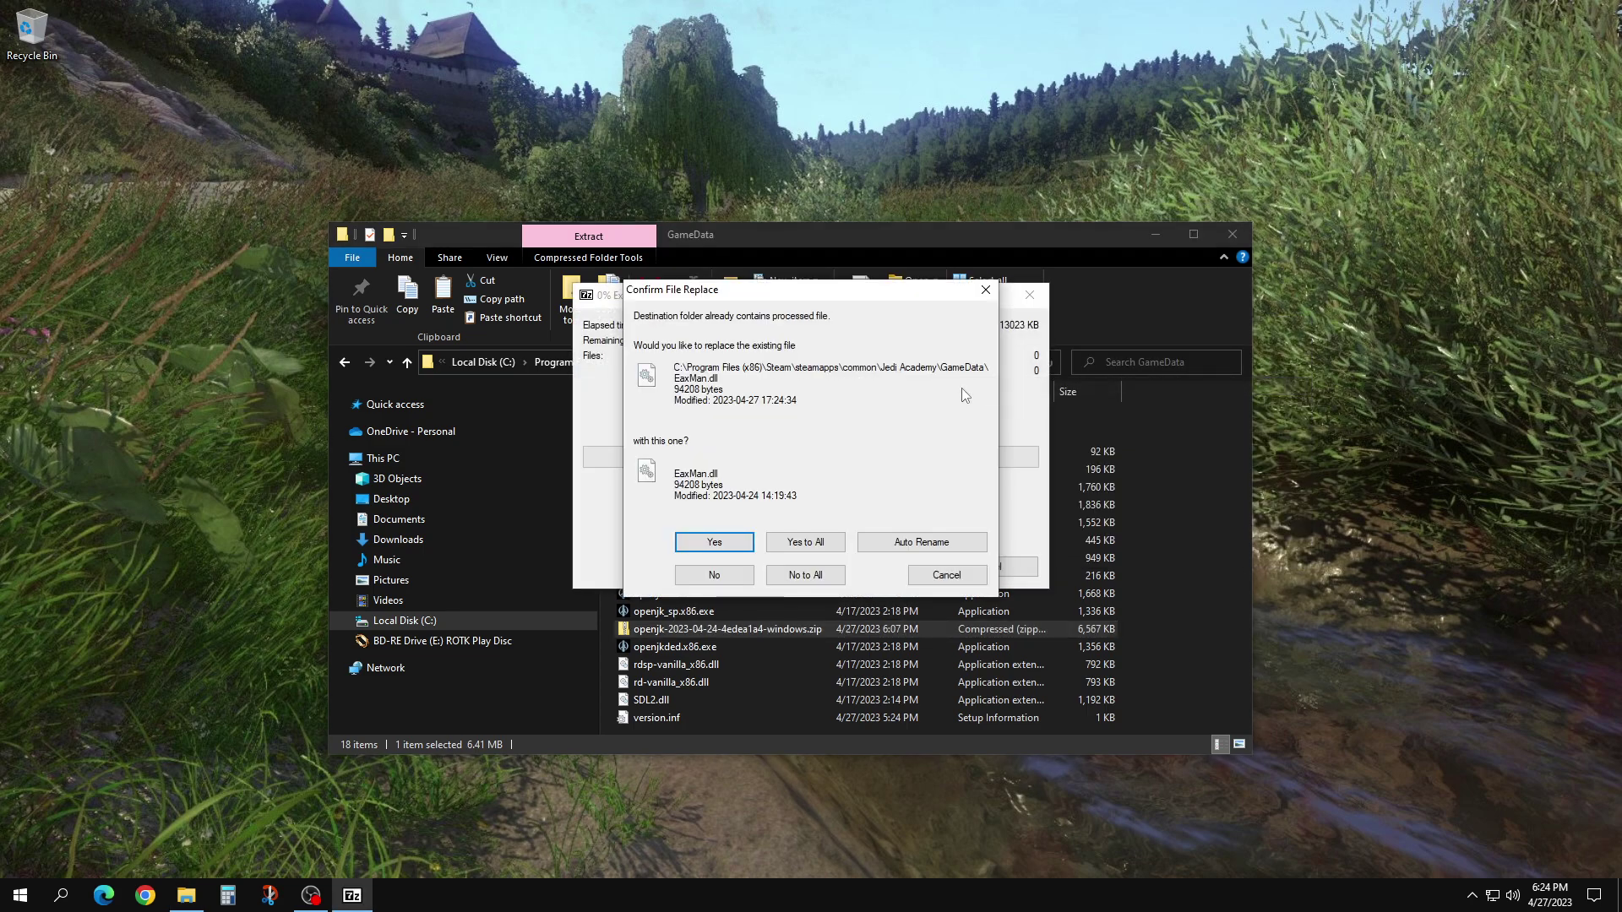
{"action": "left_click", "coordinate": [817, 545]}
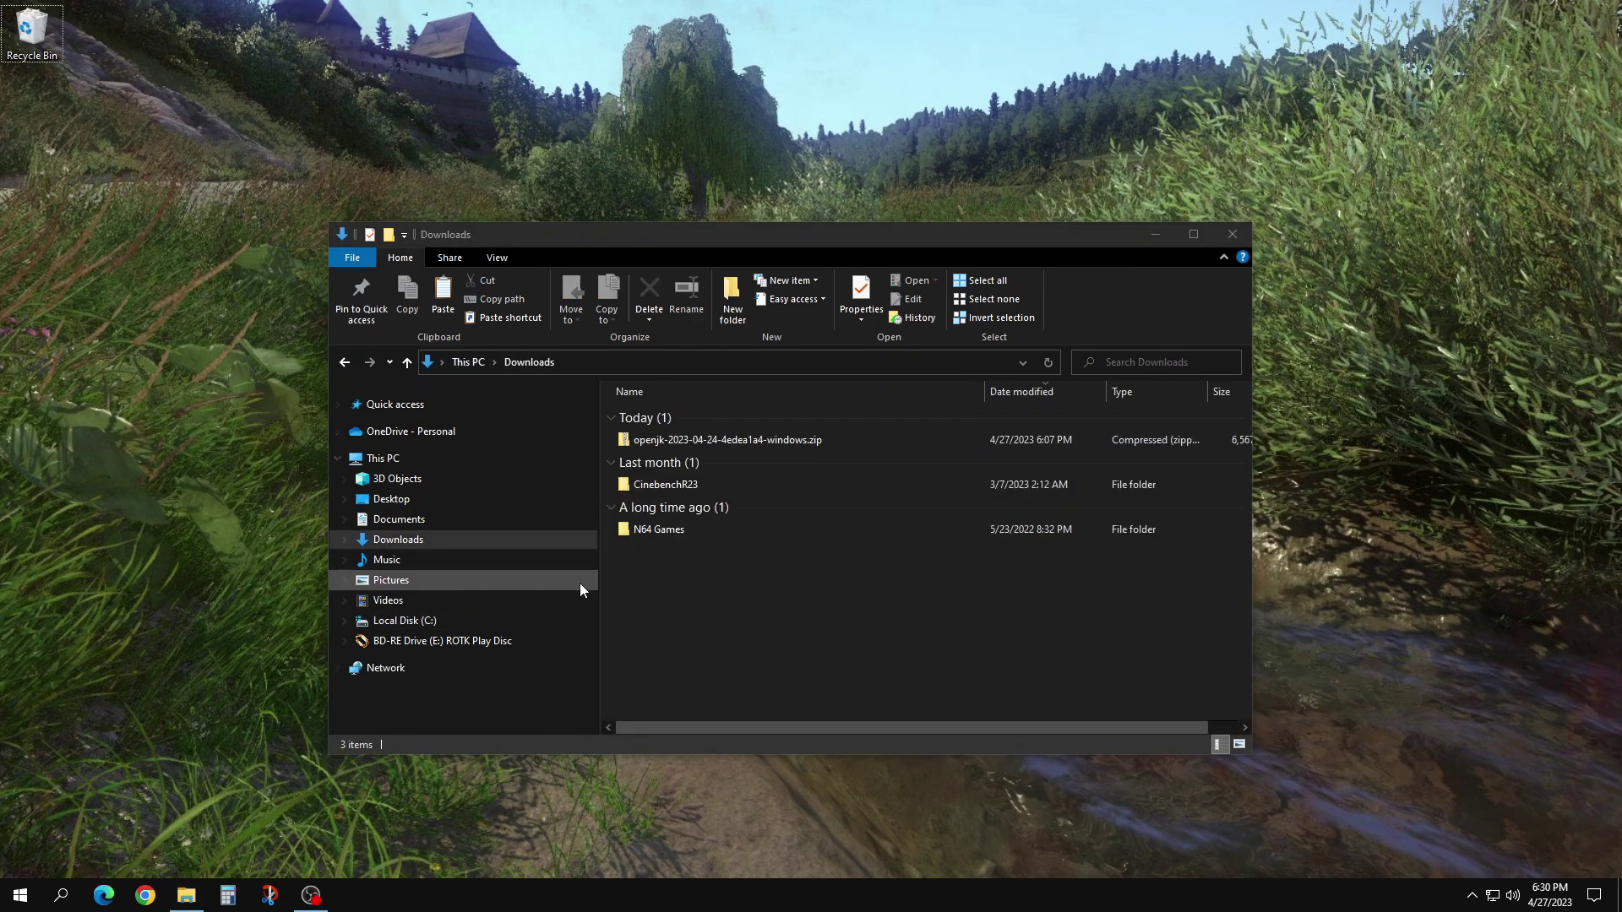
- Copy the OpenJK zip from Downloads into GameData under Program Files (x86)\GOG Galaxy\Games\Star Wars Jedi Knight - Jedi Academy
{"action": "left_click", "coordinate": [680, 439]}
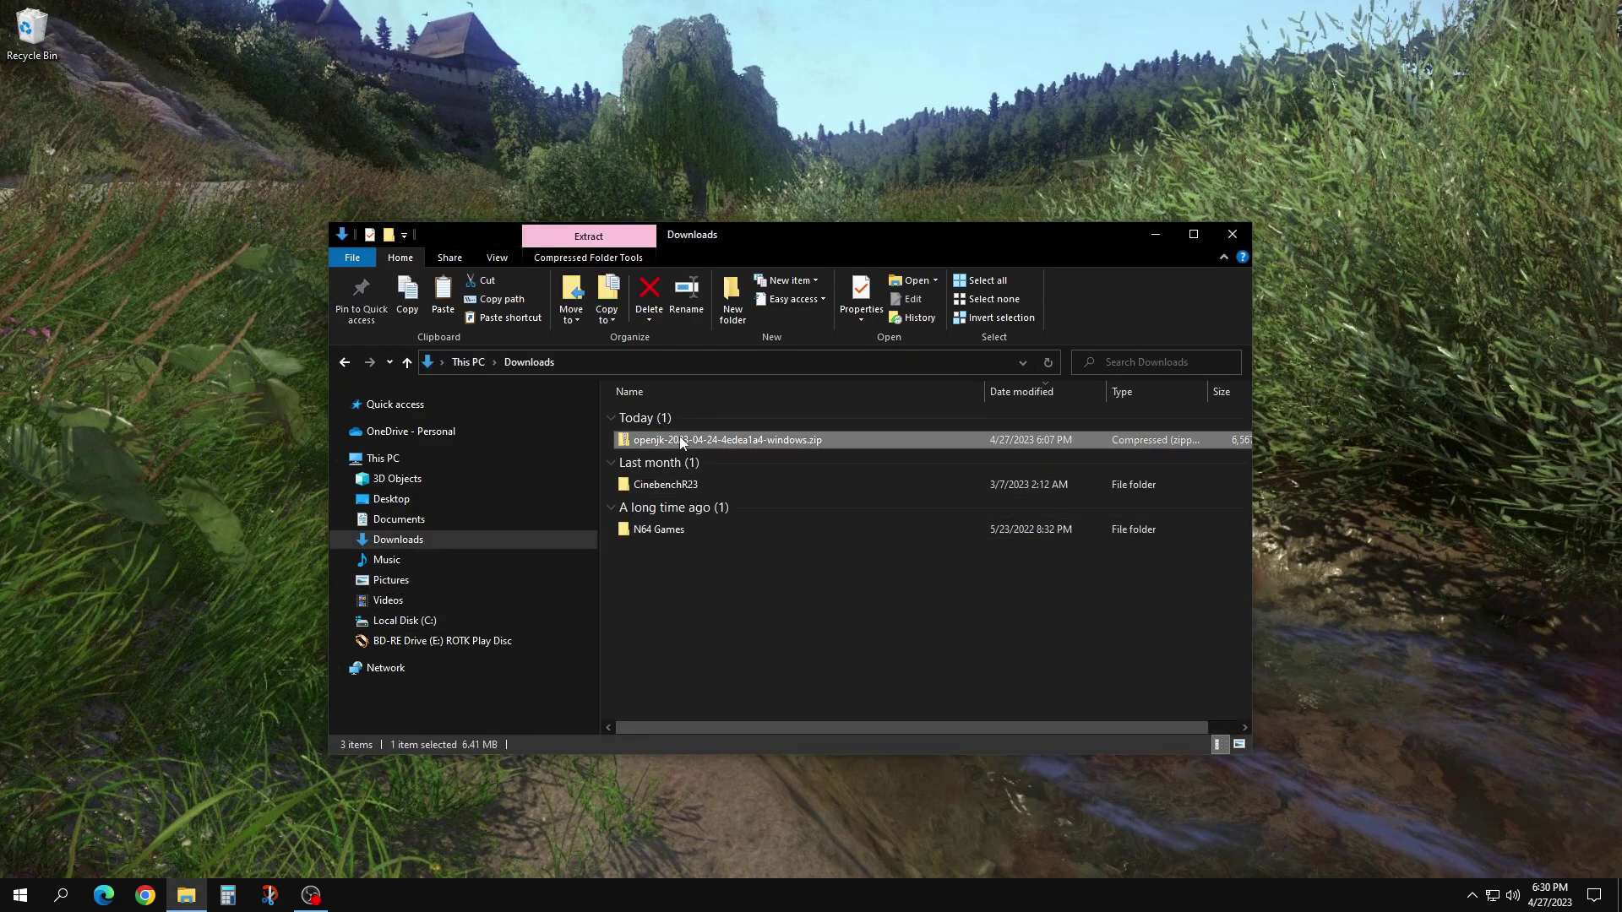
{"action": "right_click", "coordinate": [680, 436]}
{"action": "left_click", "coordinate": [742, 715]}
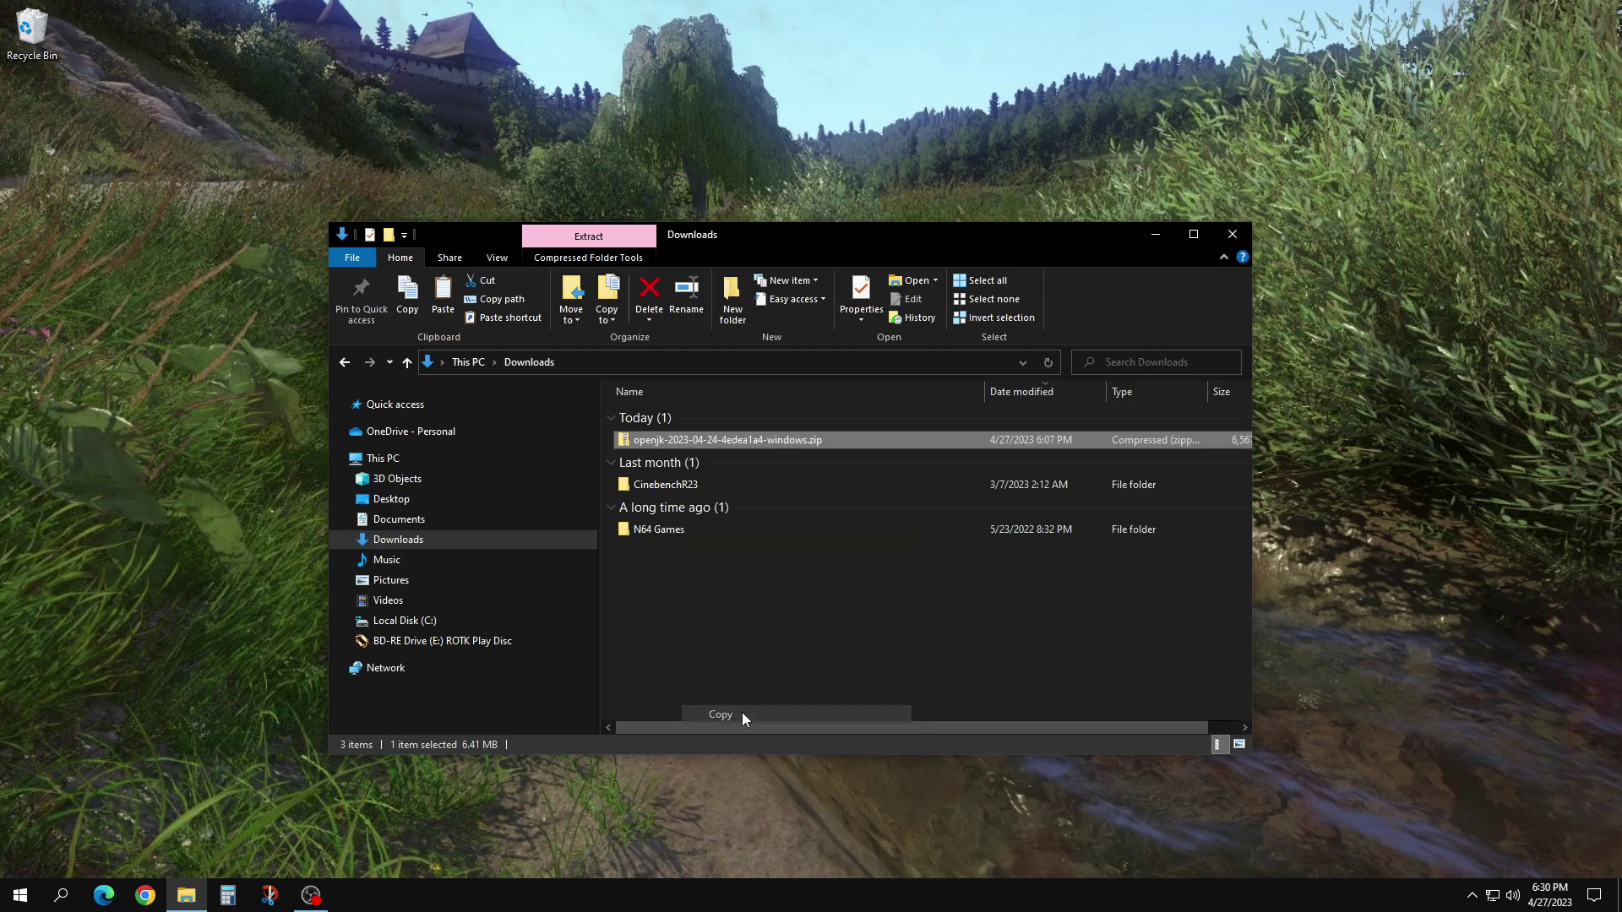
{"action": "left_click", "coordinate": [466, 624]}
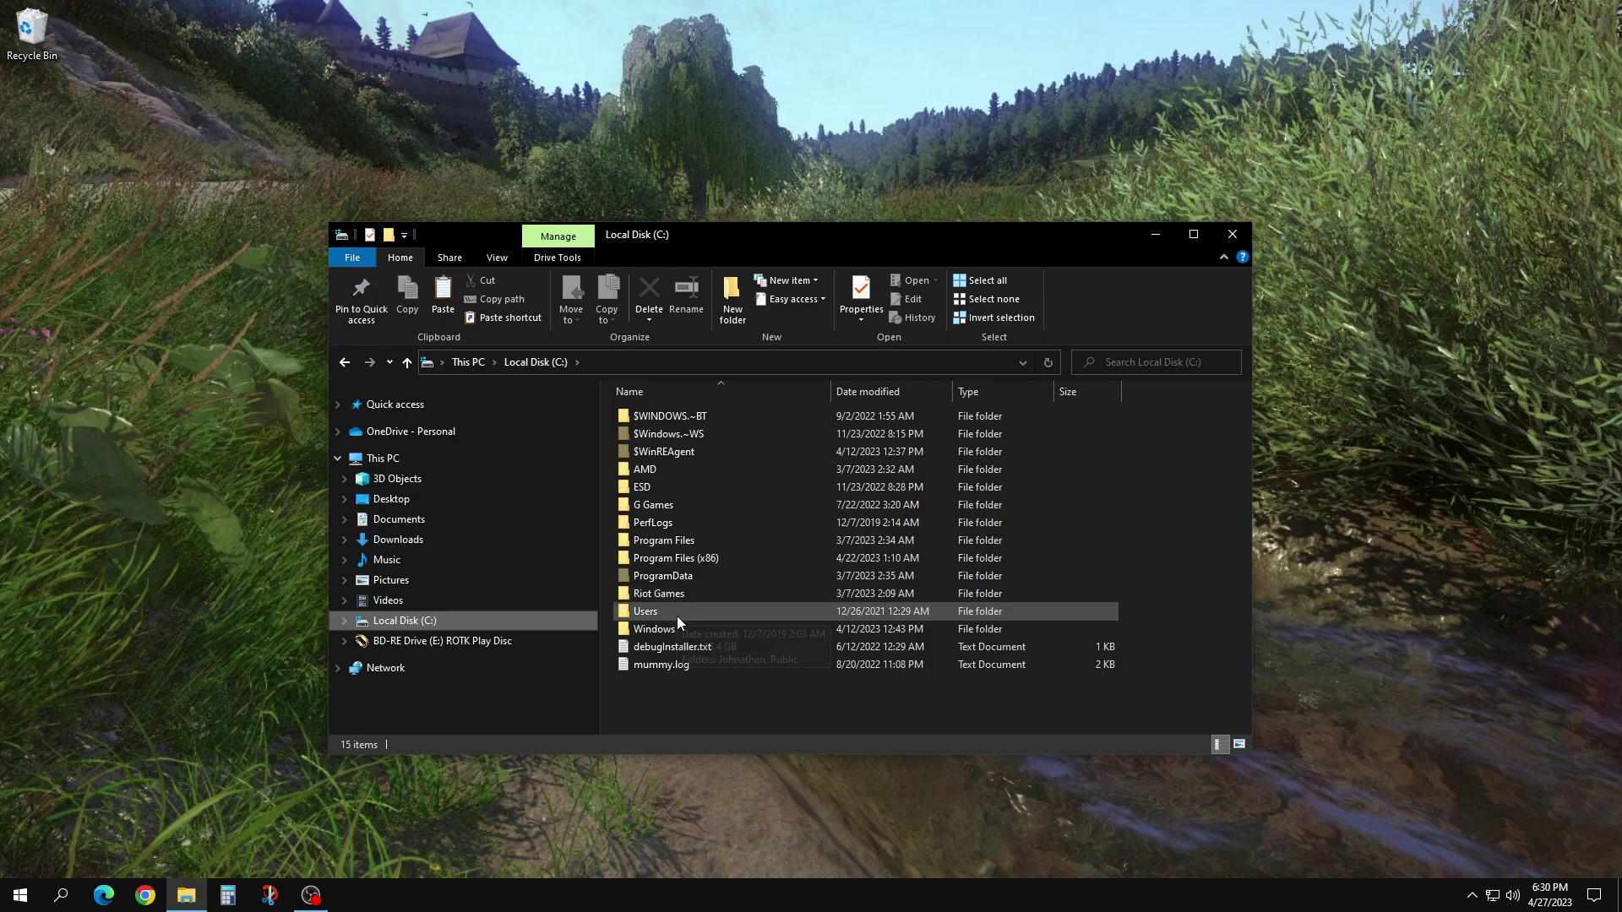
{"action": "double_click", "coordinate": [677, 556]}
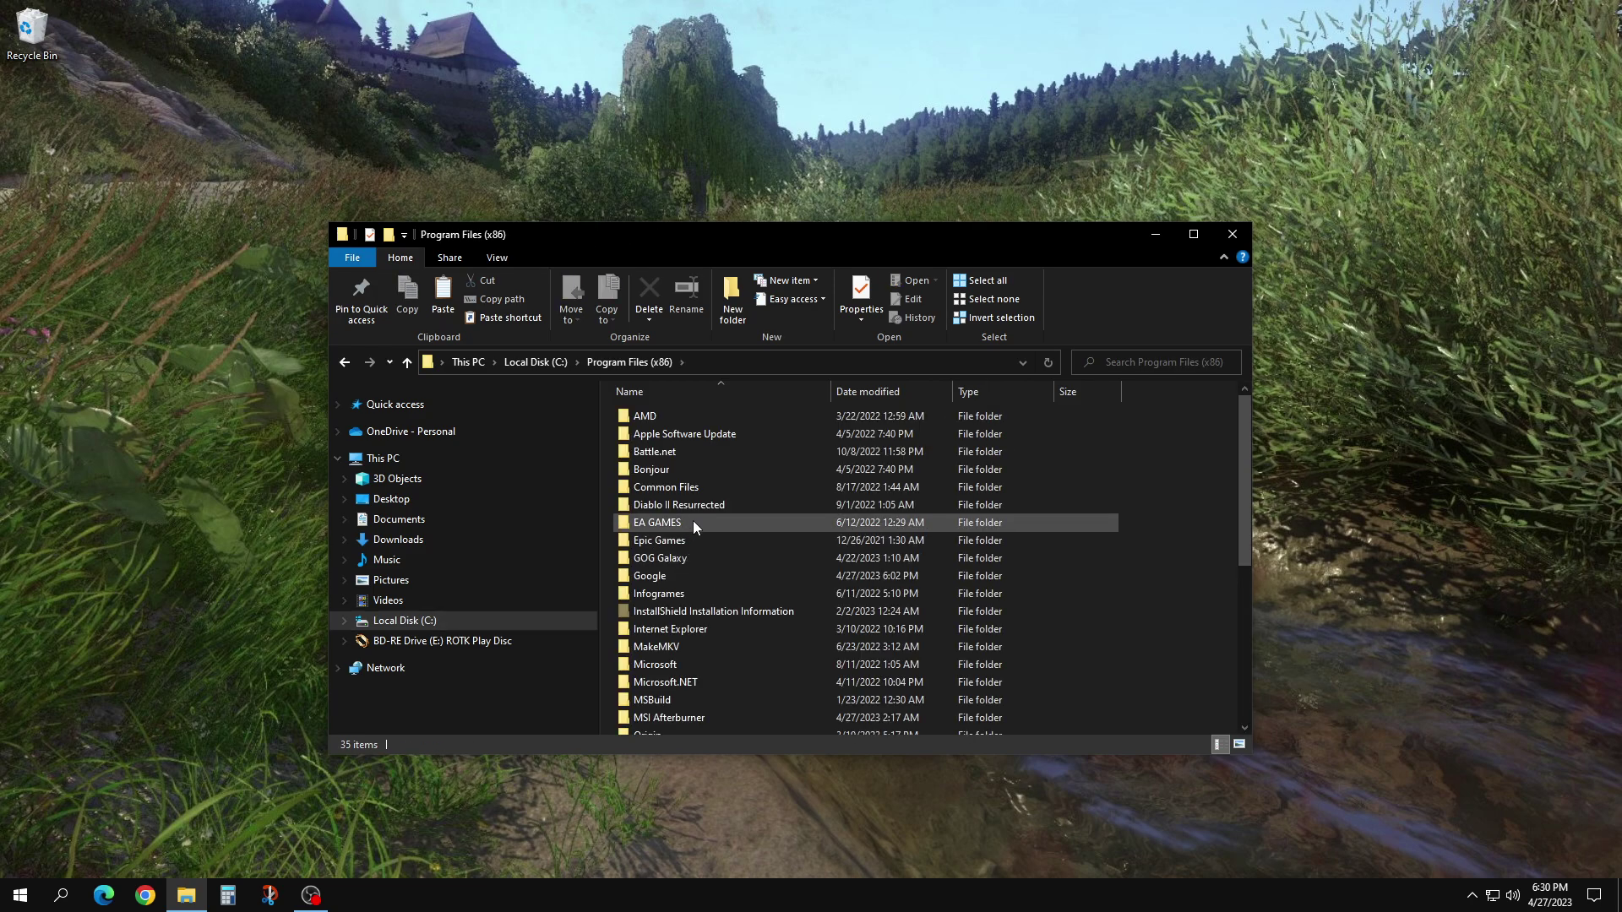
{"action": "double_click", "coordinate": [682, 557]}
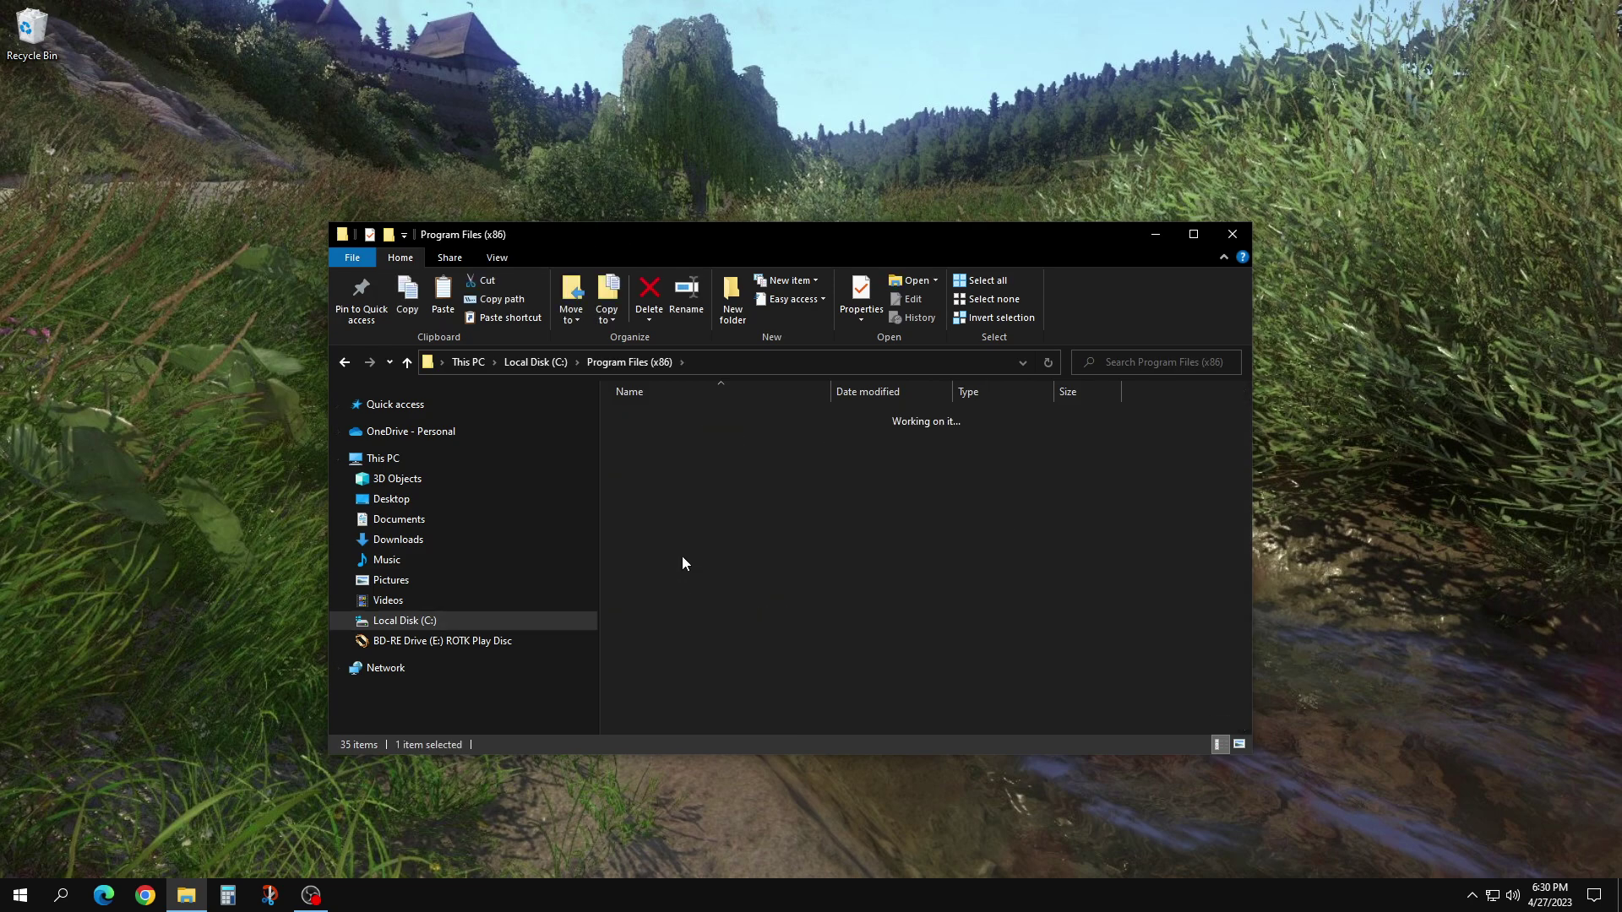
{"action": "double_click", "coordinate": [677, 454]}
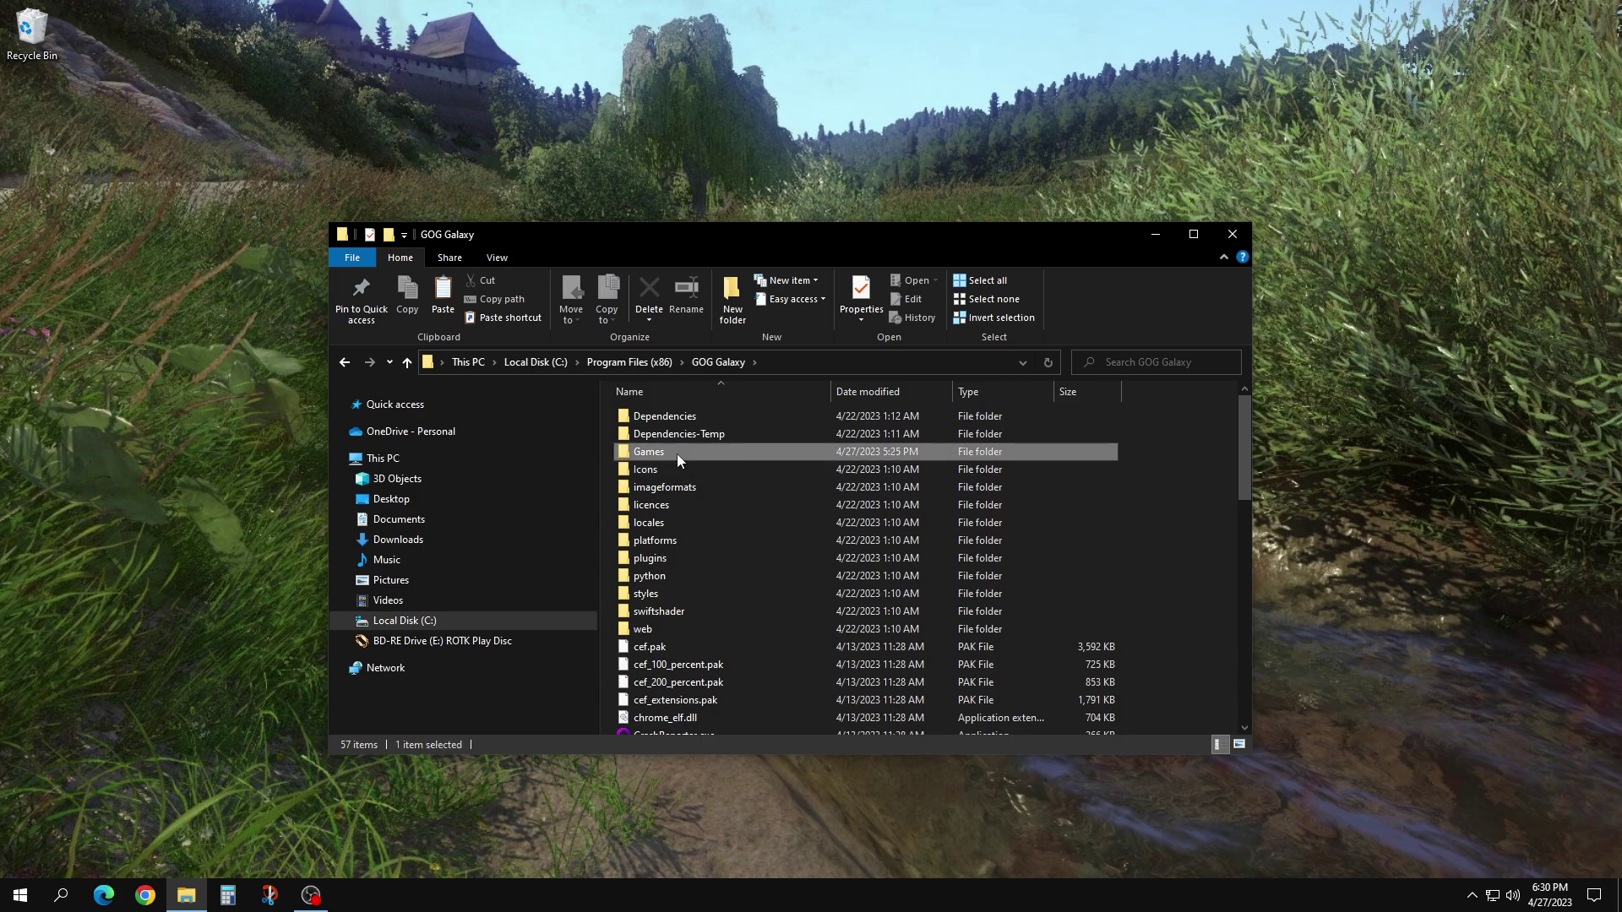
{"action": "double_click", "coordinate": [668, 412]}
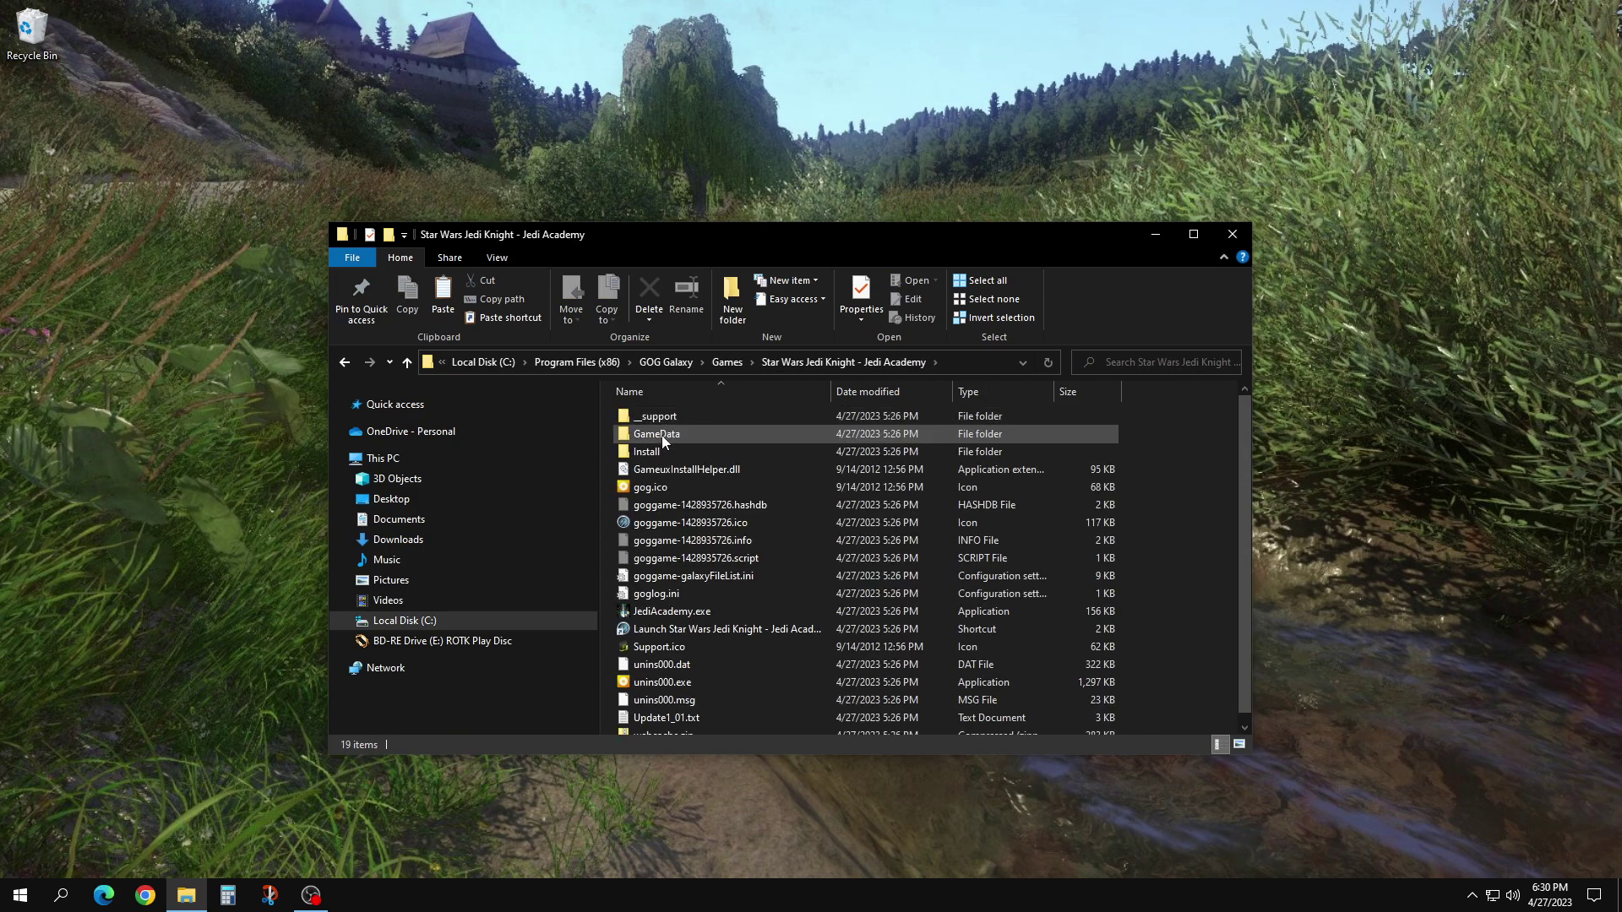
{"action": "double_click", "coordinate": [656, 434]}
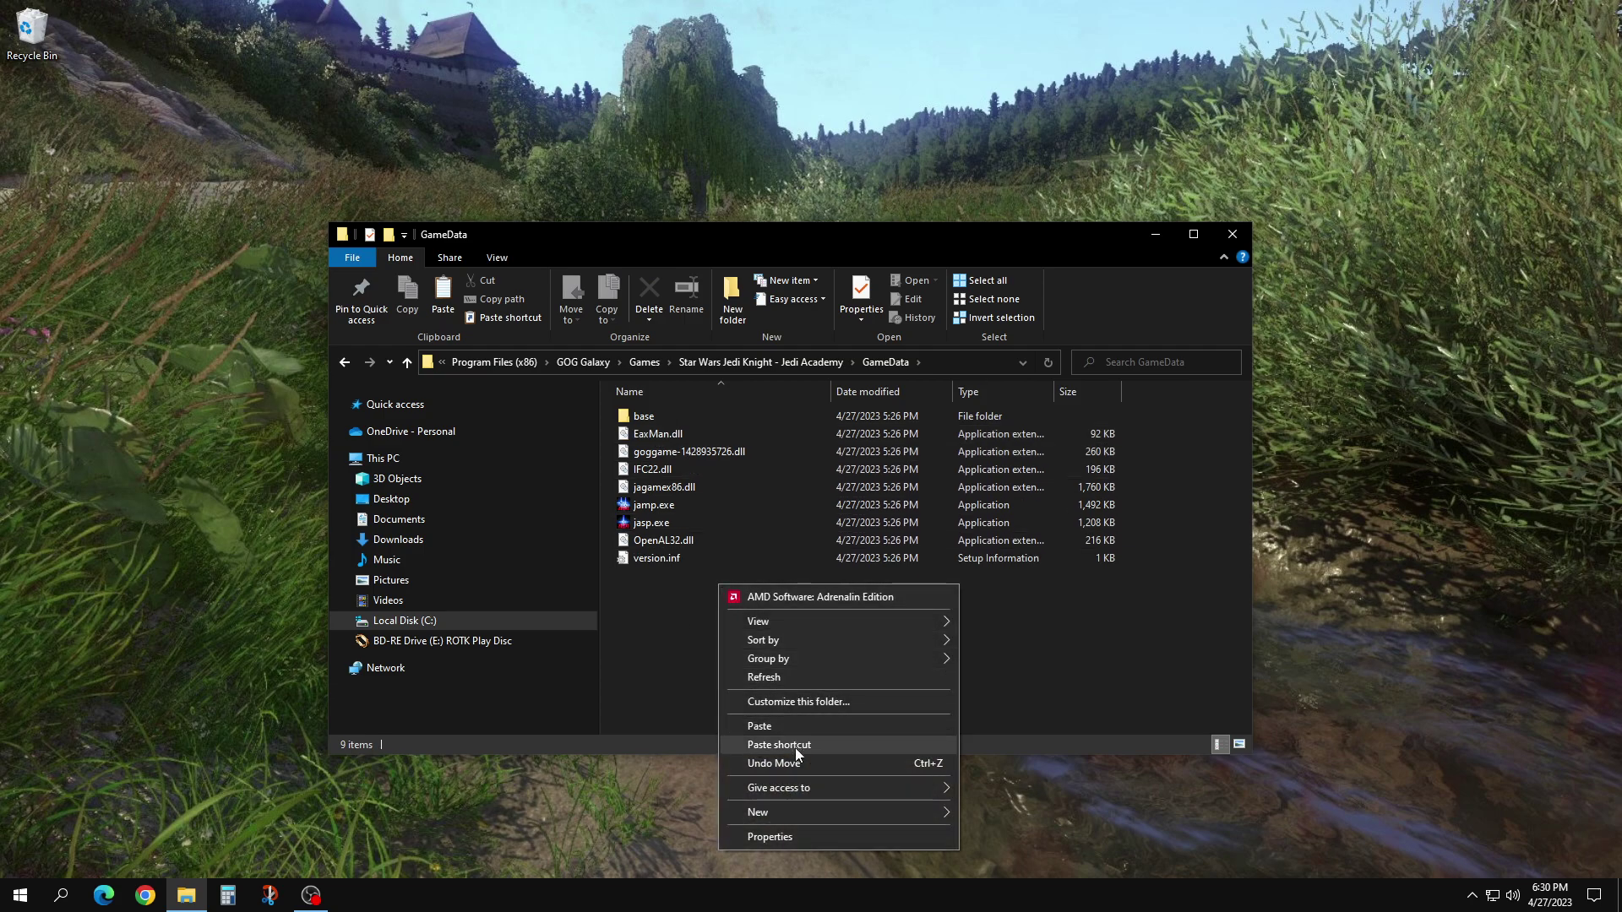
{"action": "left_click", "coordinate": [794, 723]}
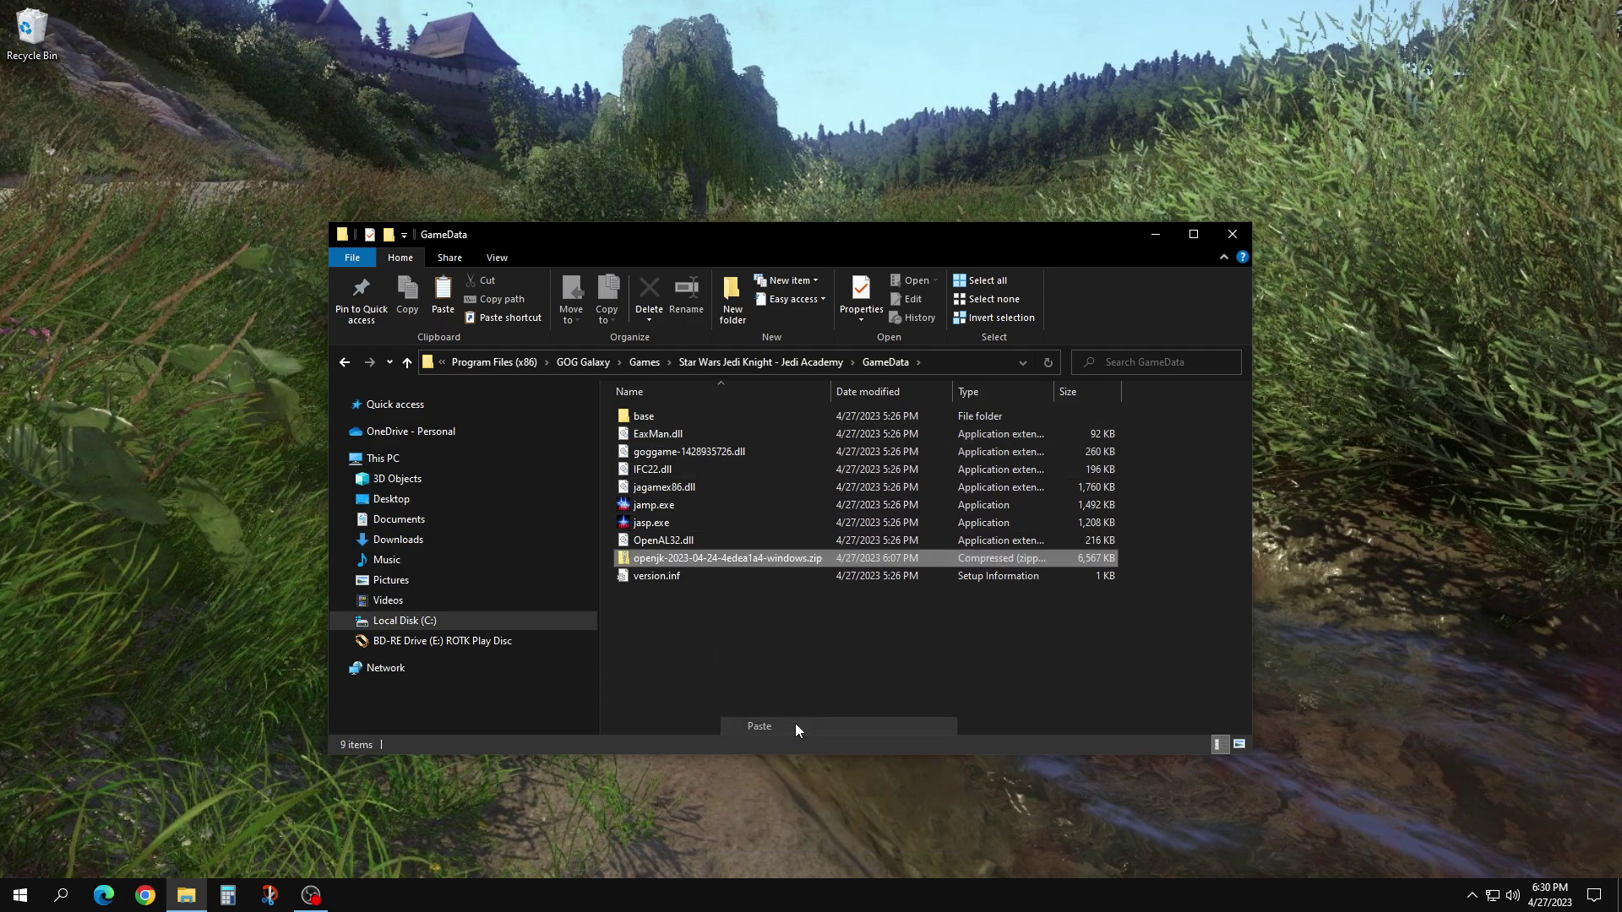
- Extract the OpenJK archive directly into the GOG version's GameData folder with 7-Zip, replacing all existing files
{"action": "right_click", "coordinate": [723, 564]}
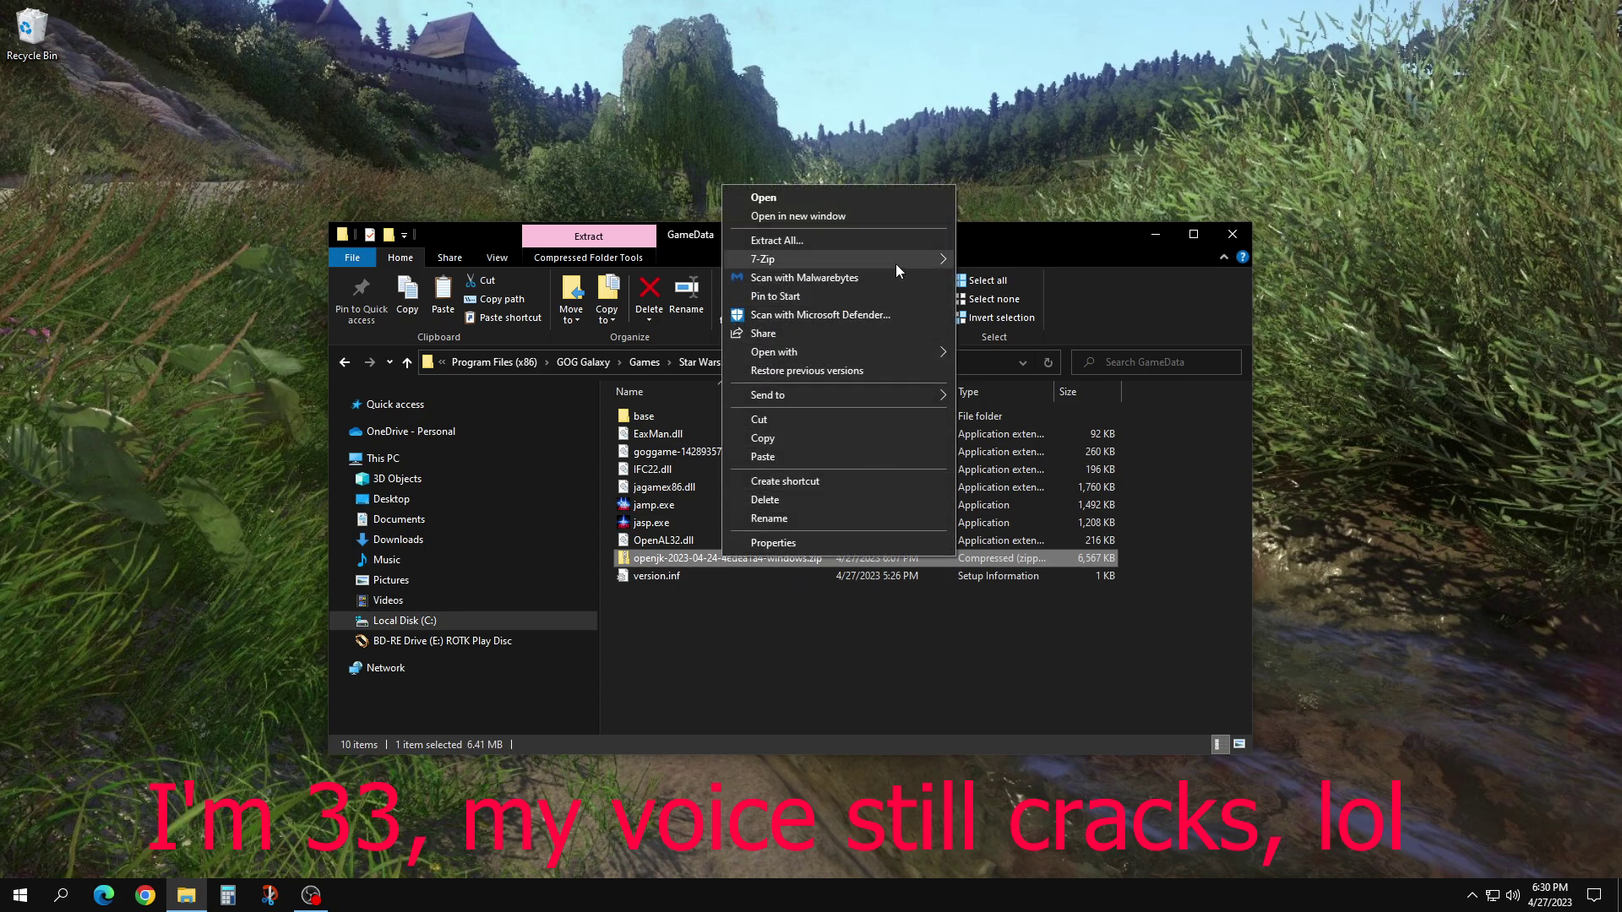
{"action": "mouse_move", "coordinate": [895, 264]}
{"action": "left_click", "coordinate": [1023, 319]}
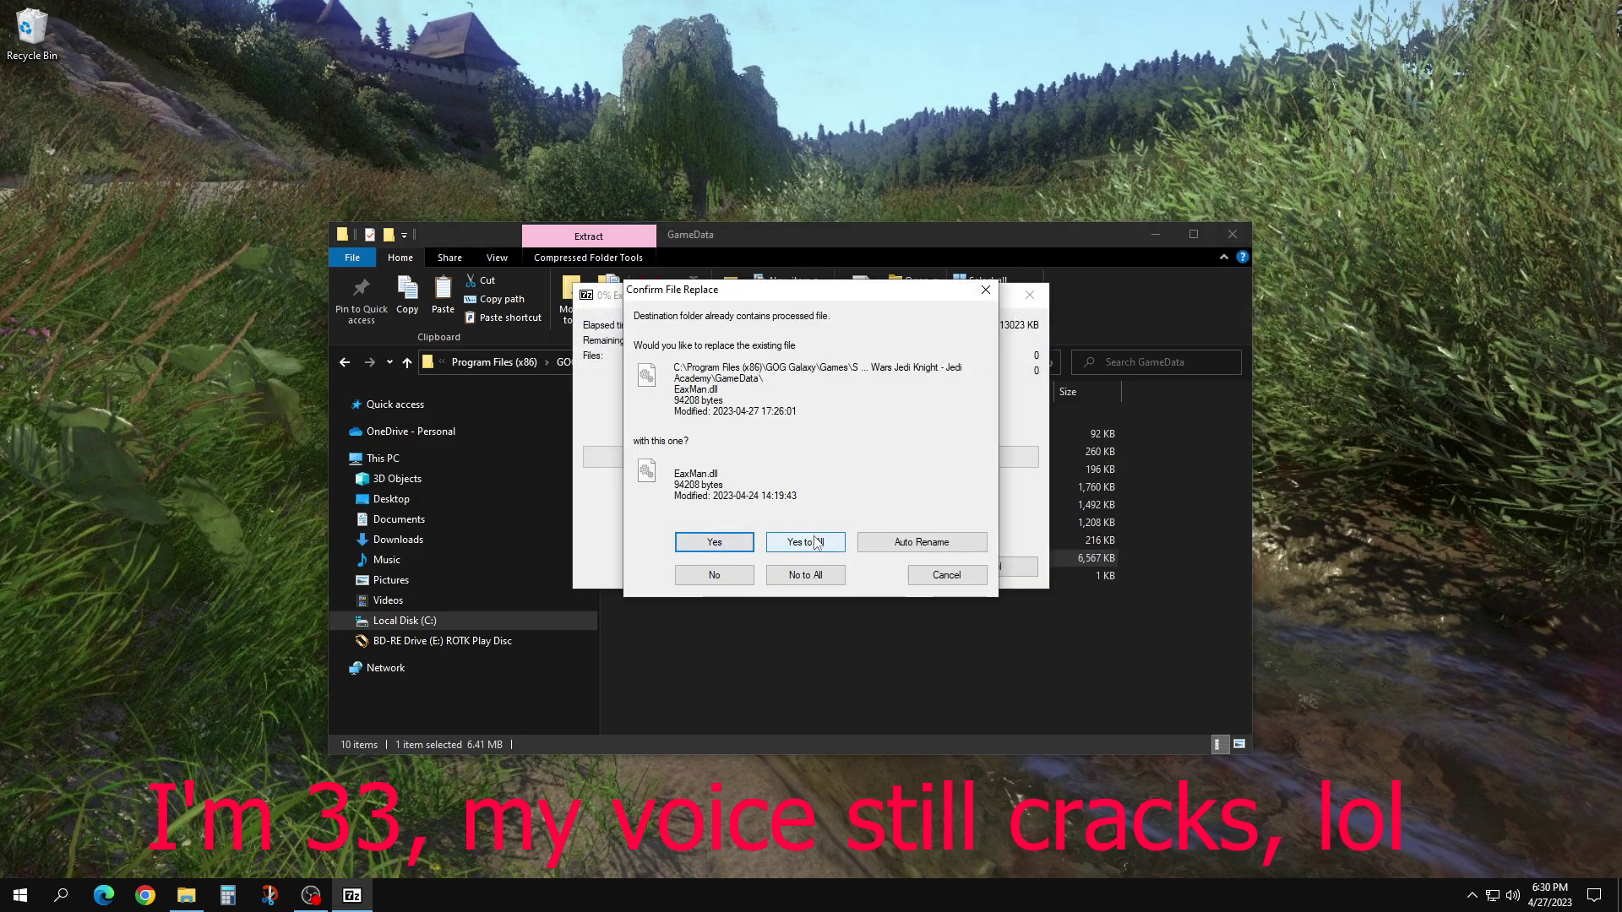
{"action": "left_click", "coordinate": [816, 541]}
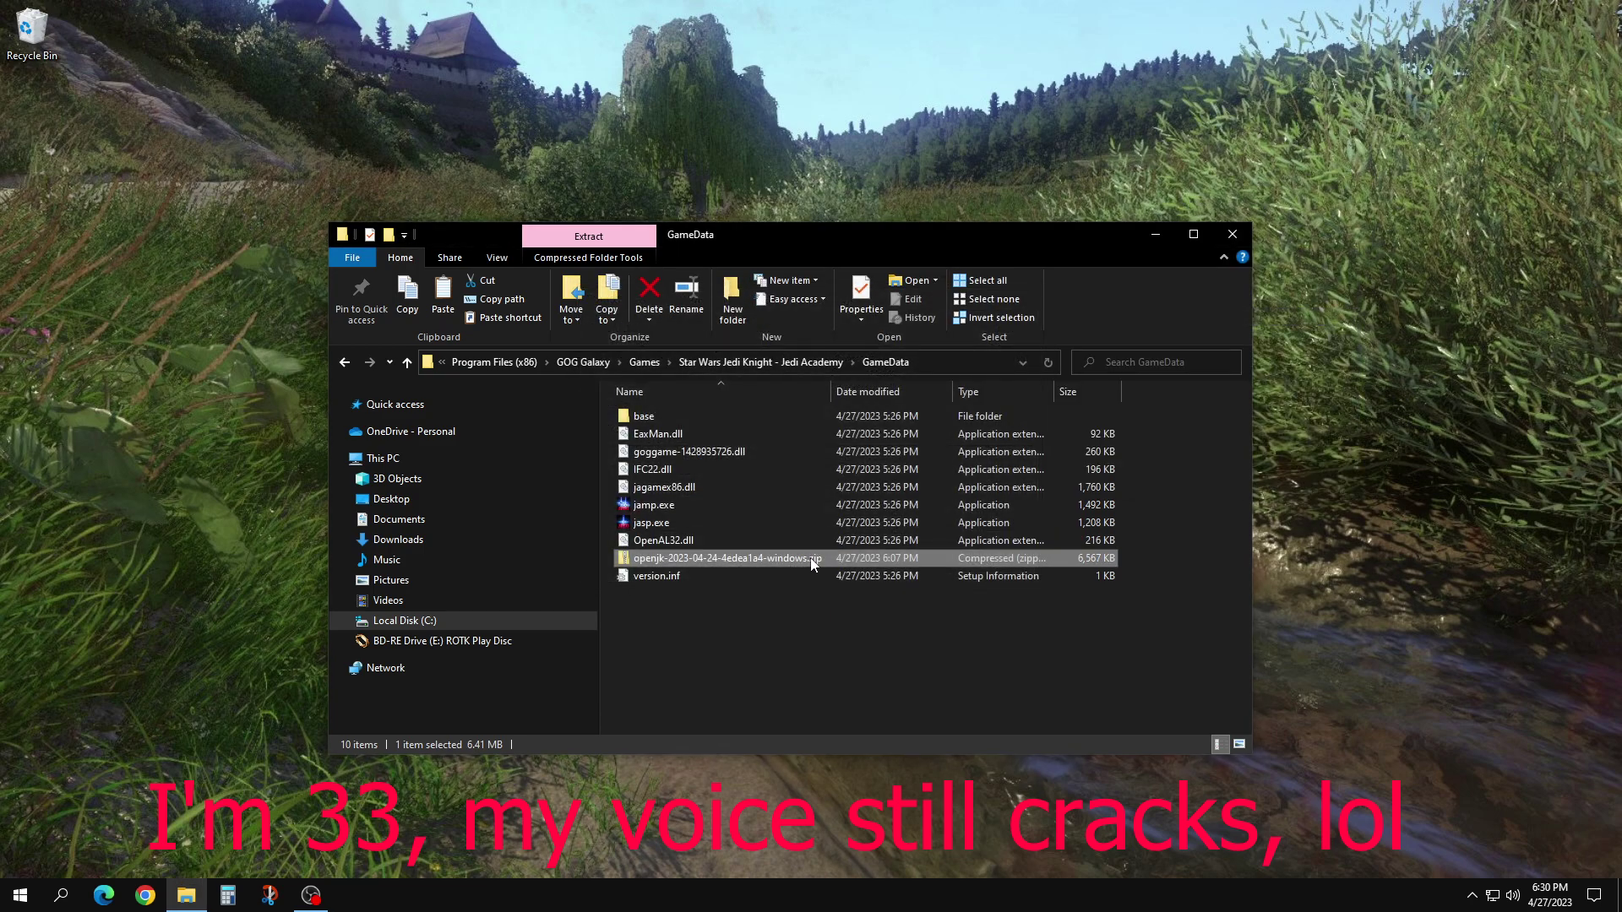
- Delete openjk-2023-04-24-4edea1a4-windows.zip from the GOG GameData folder and close the folder window
{"action": "scroll", "coordinate": [705, 504], "scroll_direction": "down", "scroll_amount": 1}
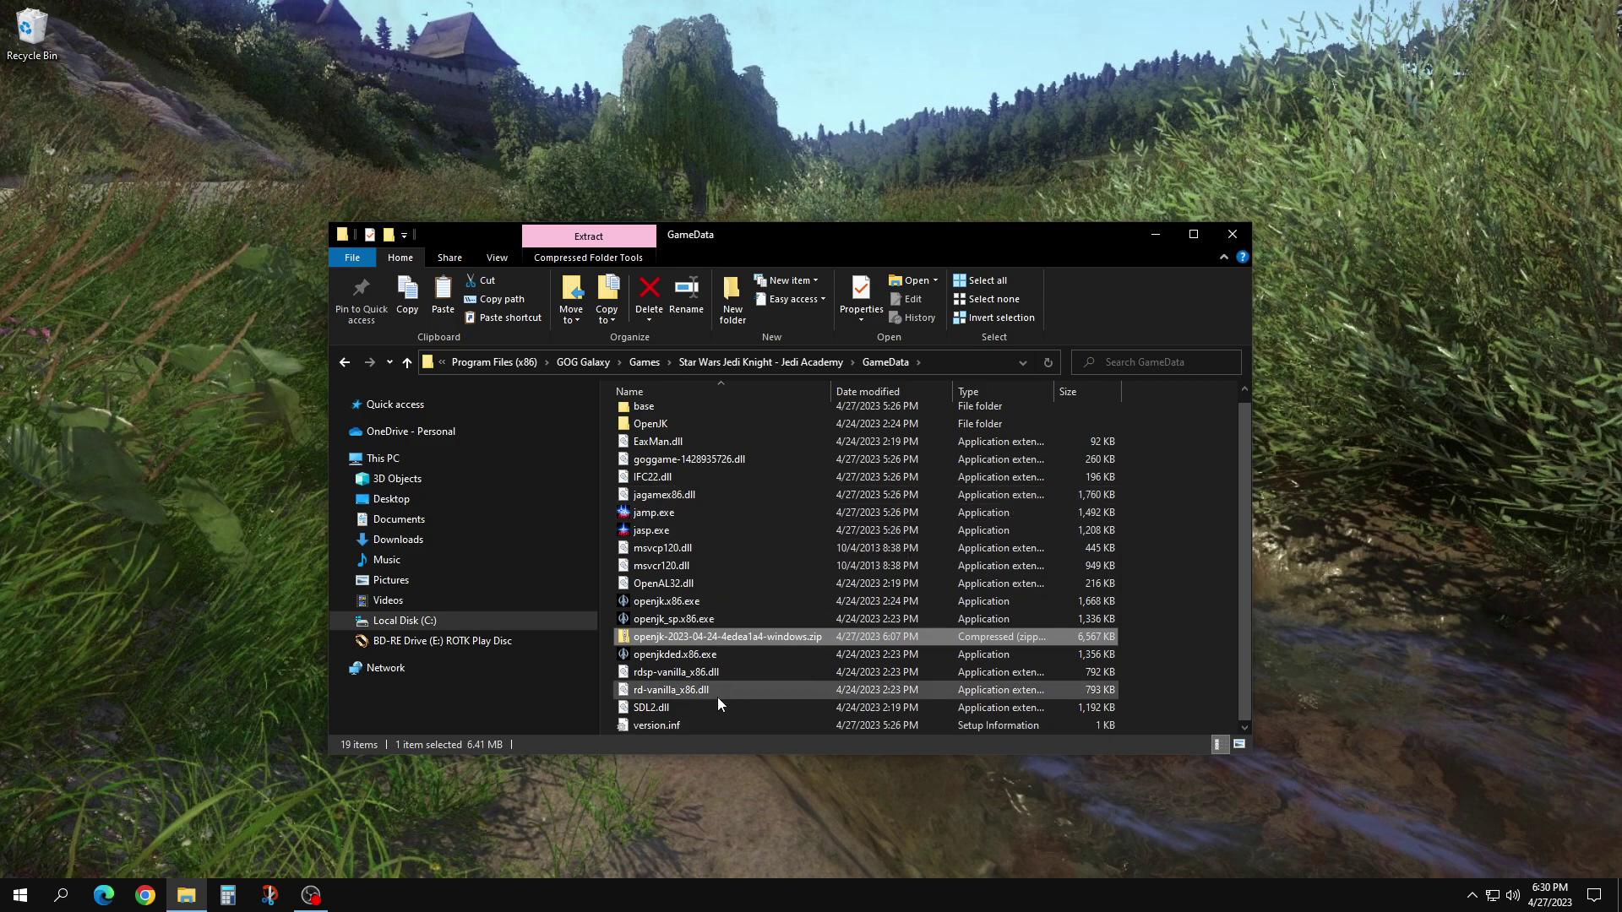
{"action": "right_click", "coordinate": [713, 641]}
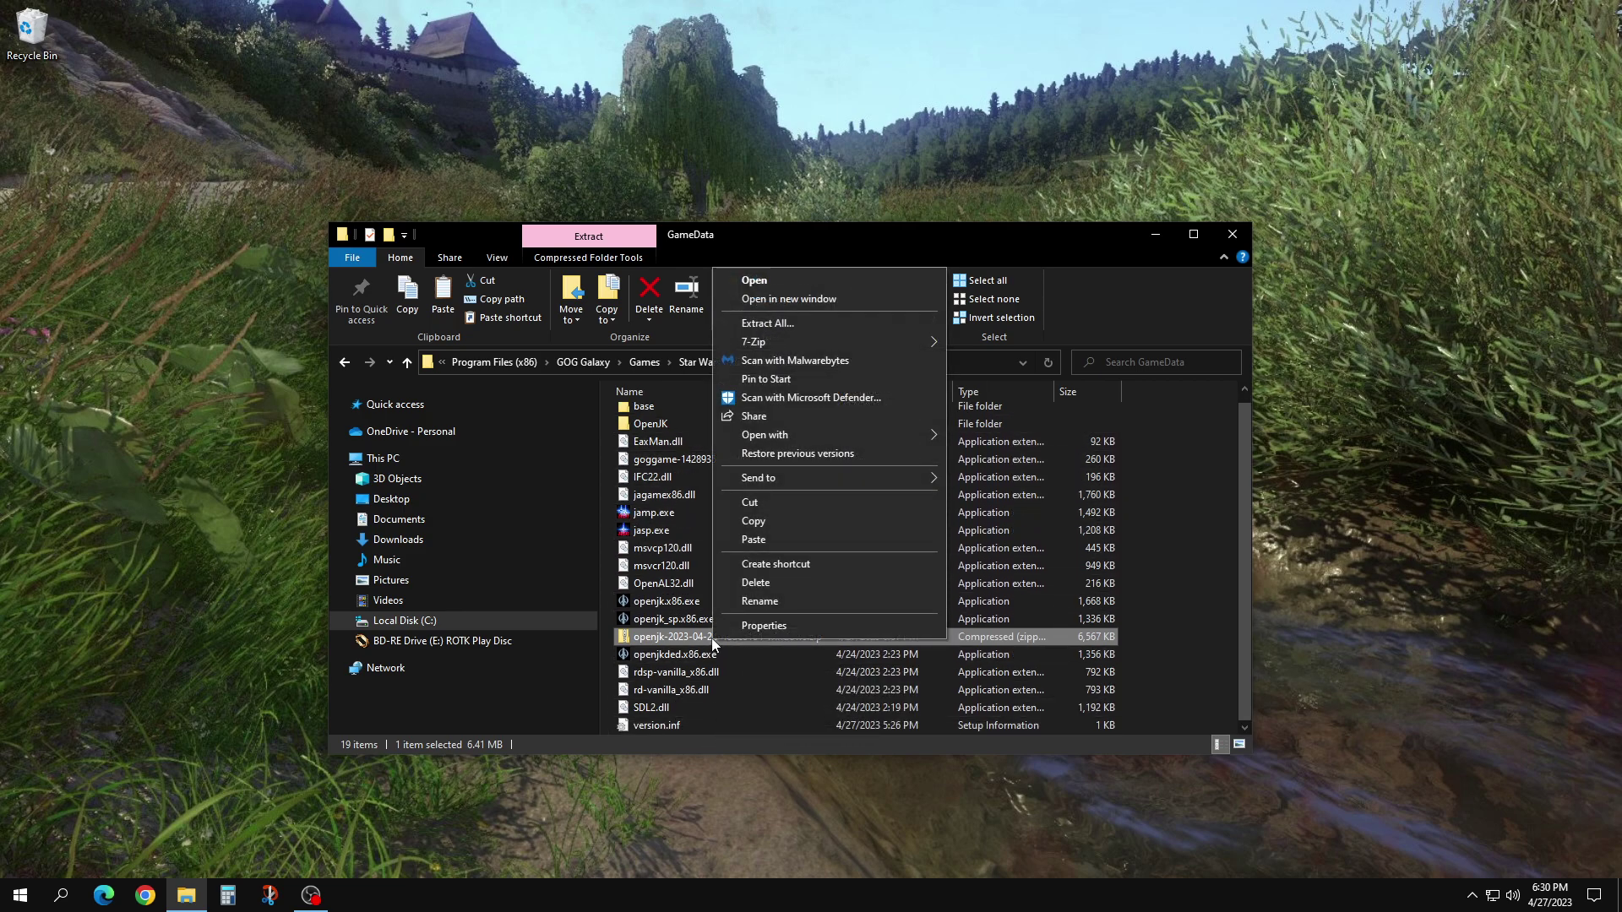
{"action": "left_click", "coordinate": [757, 585]}
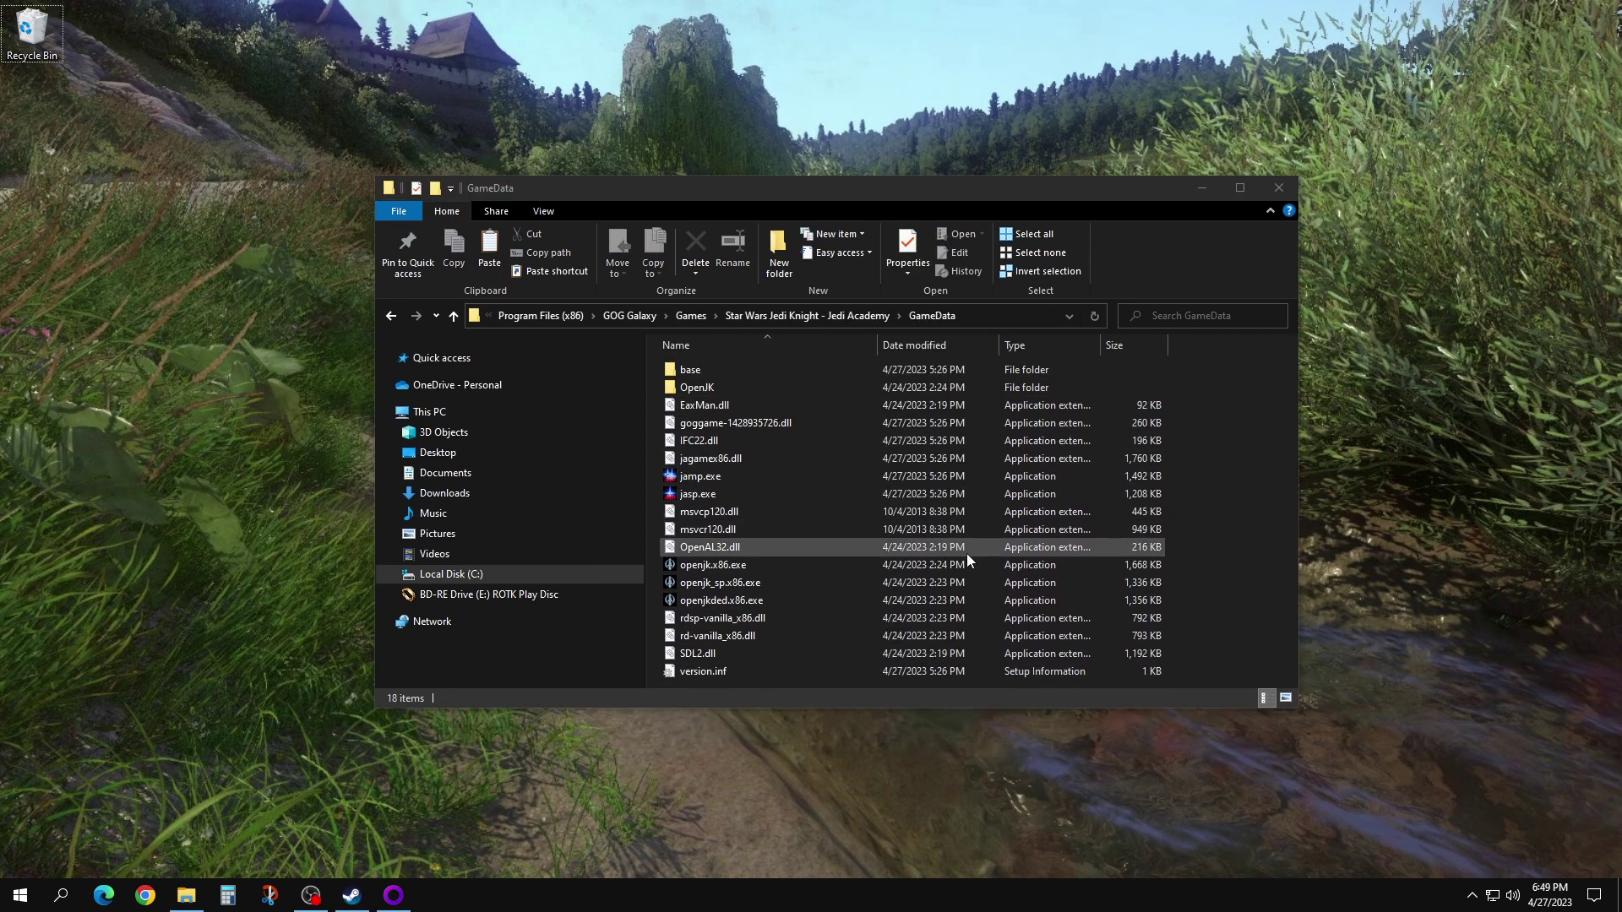
{"action": "left_click", "coordinate": [1285, 186]}
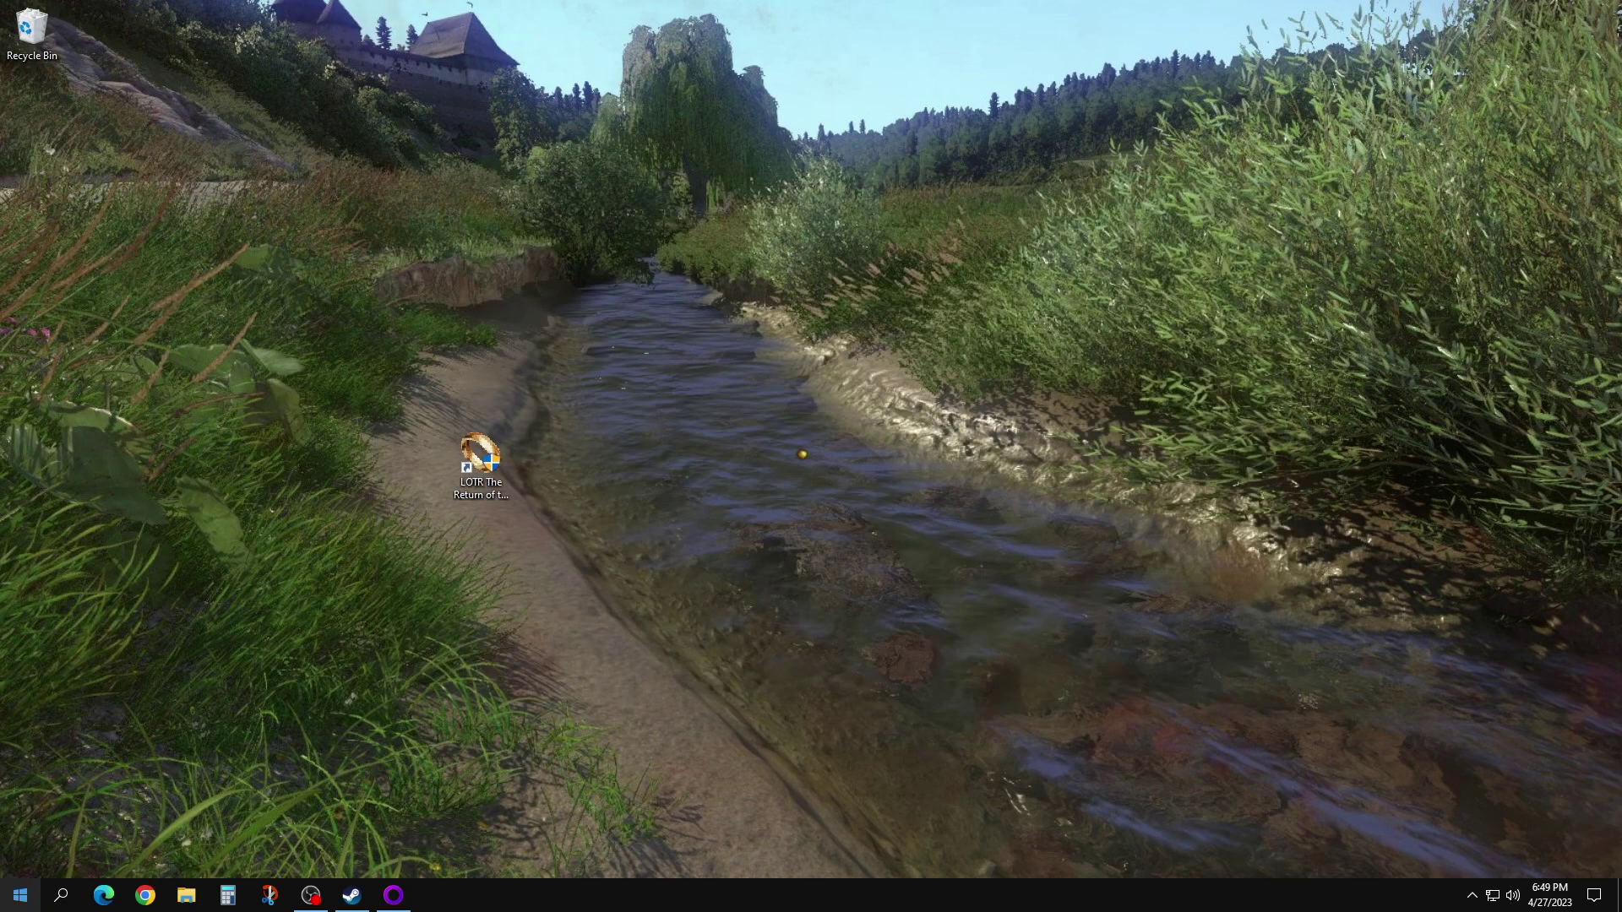
- Launch RivaTuner Statistics Server from its folder among the installed programs
{"action": "left_click", "coordinate": [21, 895]}
{"action": "scroll", "coordinate": [145, 667], "scroll_direction": "down", "scroll_amount": 10}
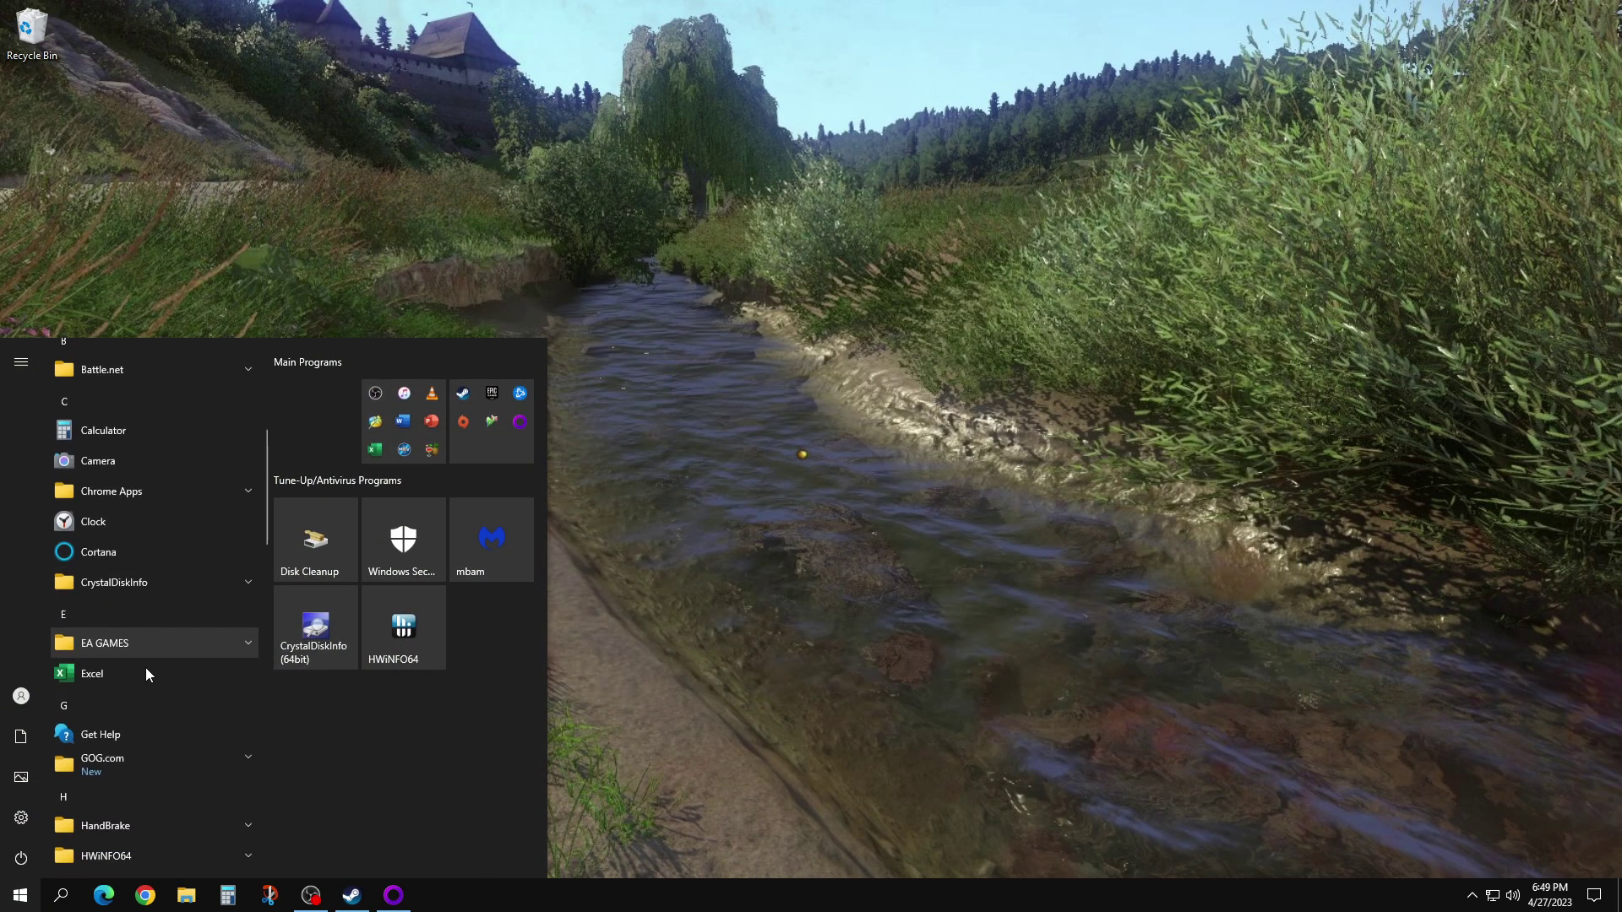
{"action": "scroll", "coordinate": [147, 668], "scroll_direction": "down", "scroll_amount": 2}
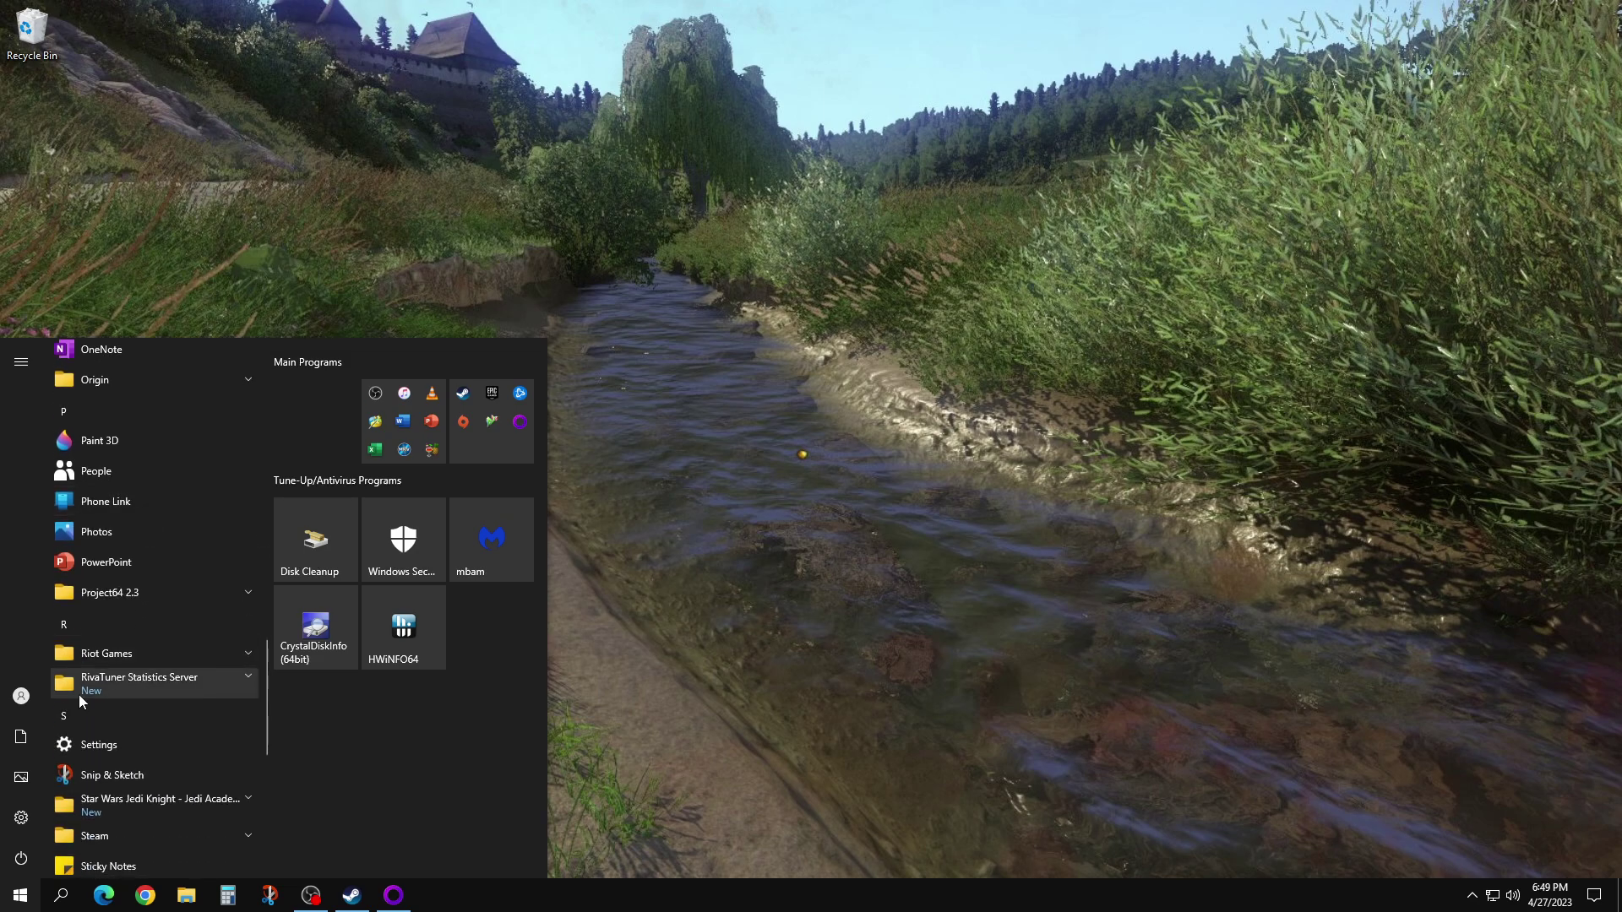
{"action": "left_click", "coordinate": [165, 688]}
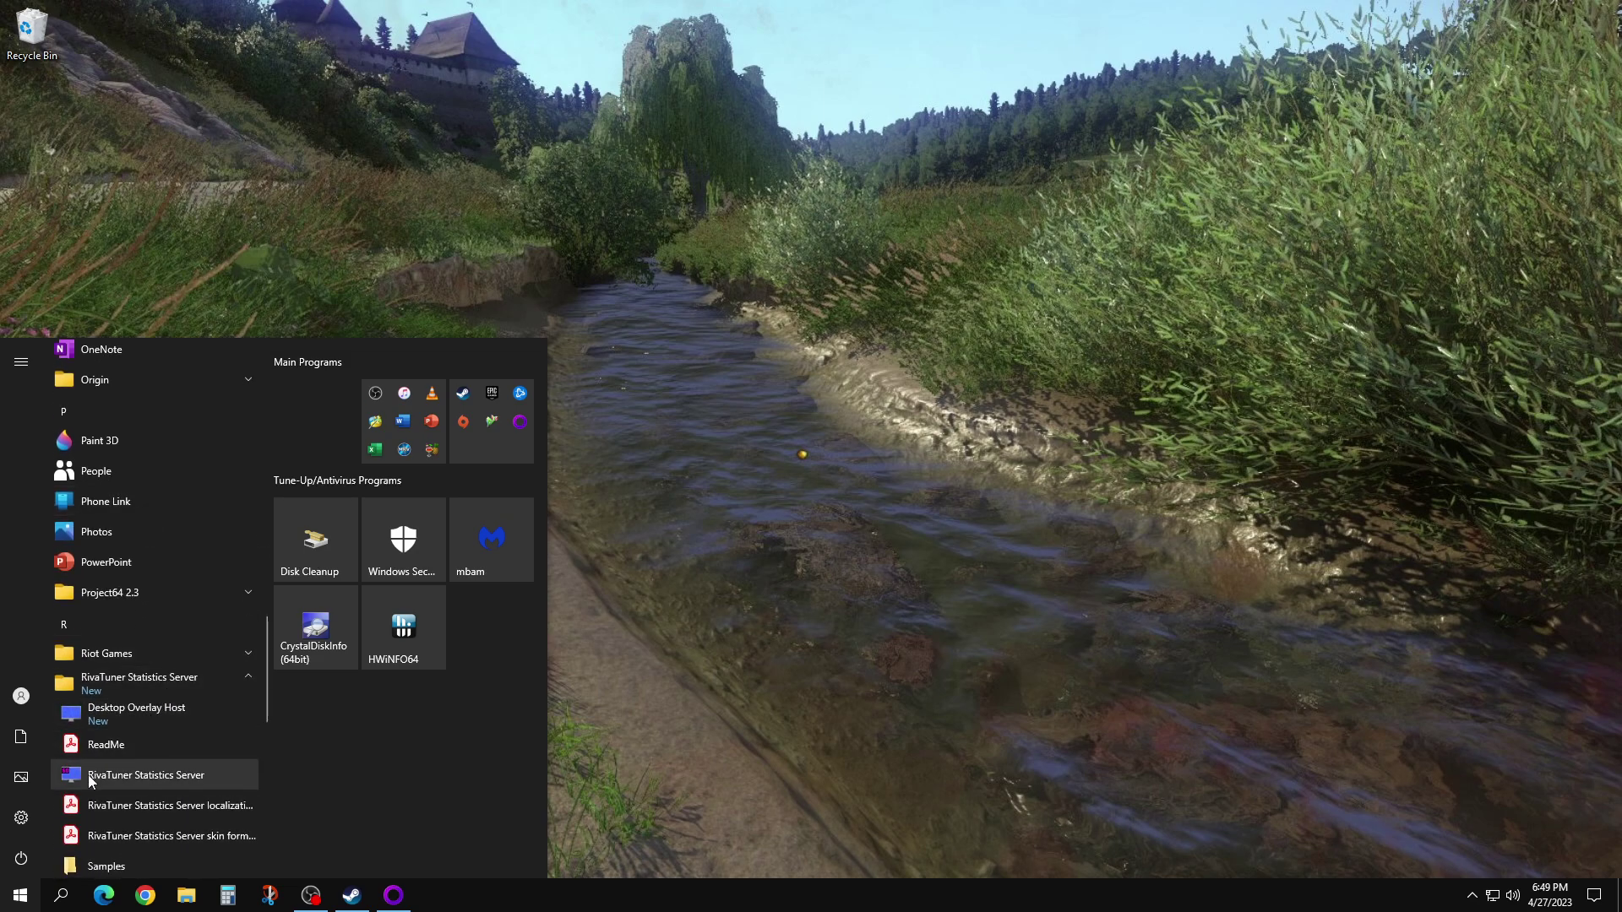
{"action": "left_click_drag", "start_coordinate": [111, 776], "coordinate": [297, 395]}
{"action": "left_click", "coordinate": [297, 396]}
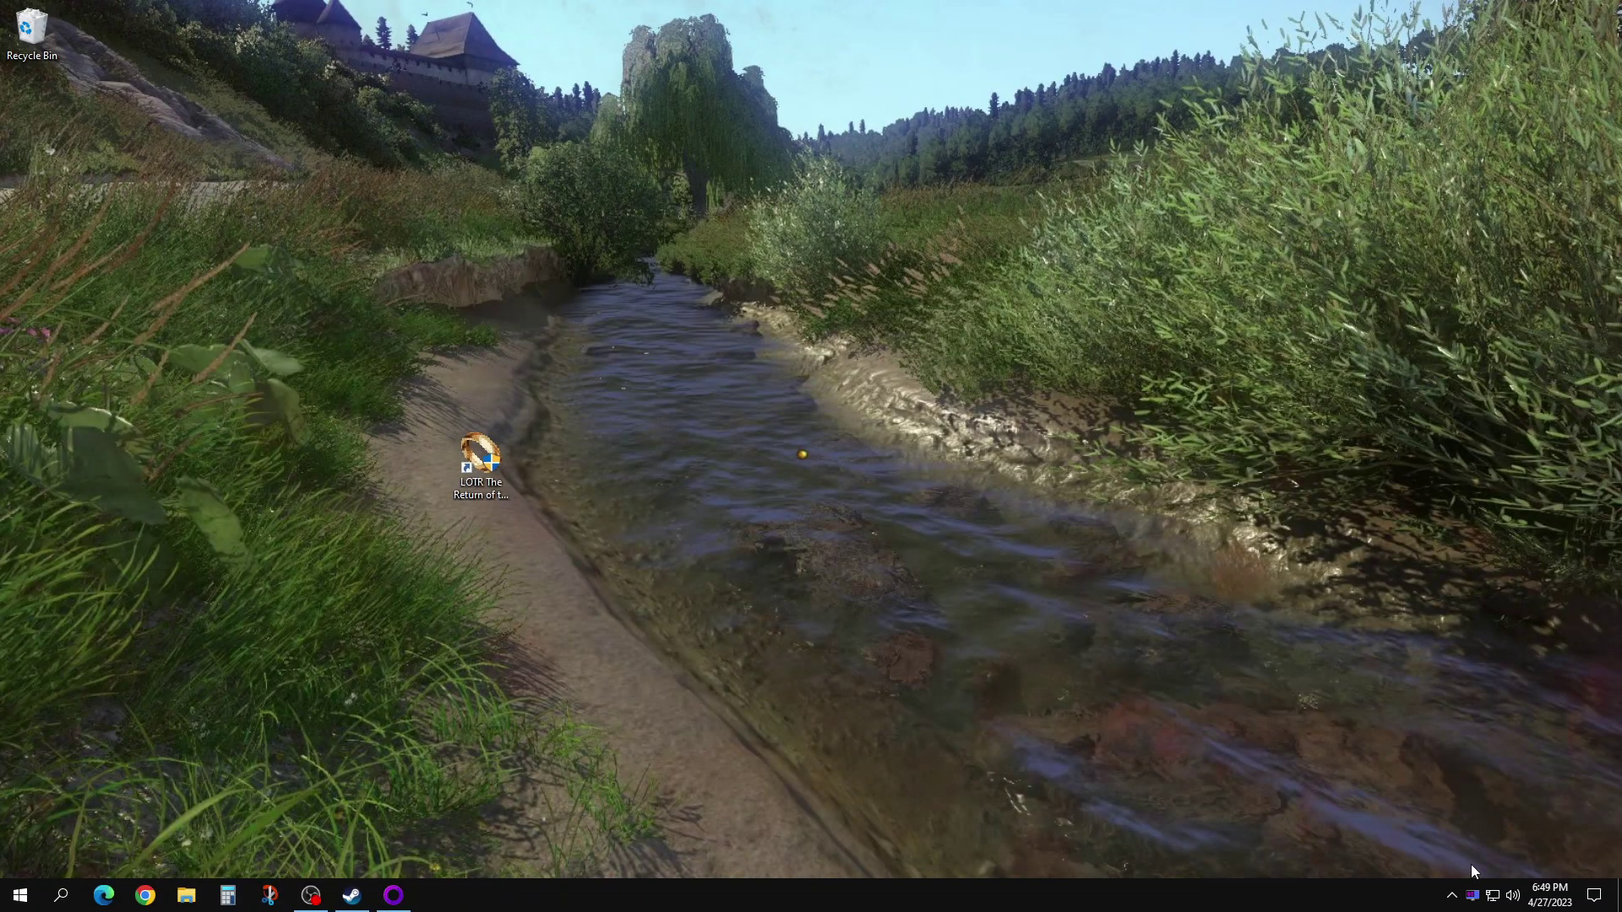
- Open the main window of the running RivaTuner Statistics Server
{"action": "left_click_drag", "start_coordinate": [1473, 898], "coordinate": [1478, 863]}
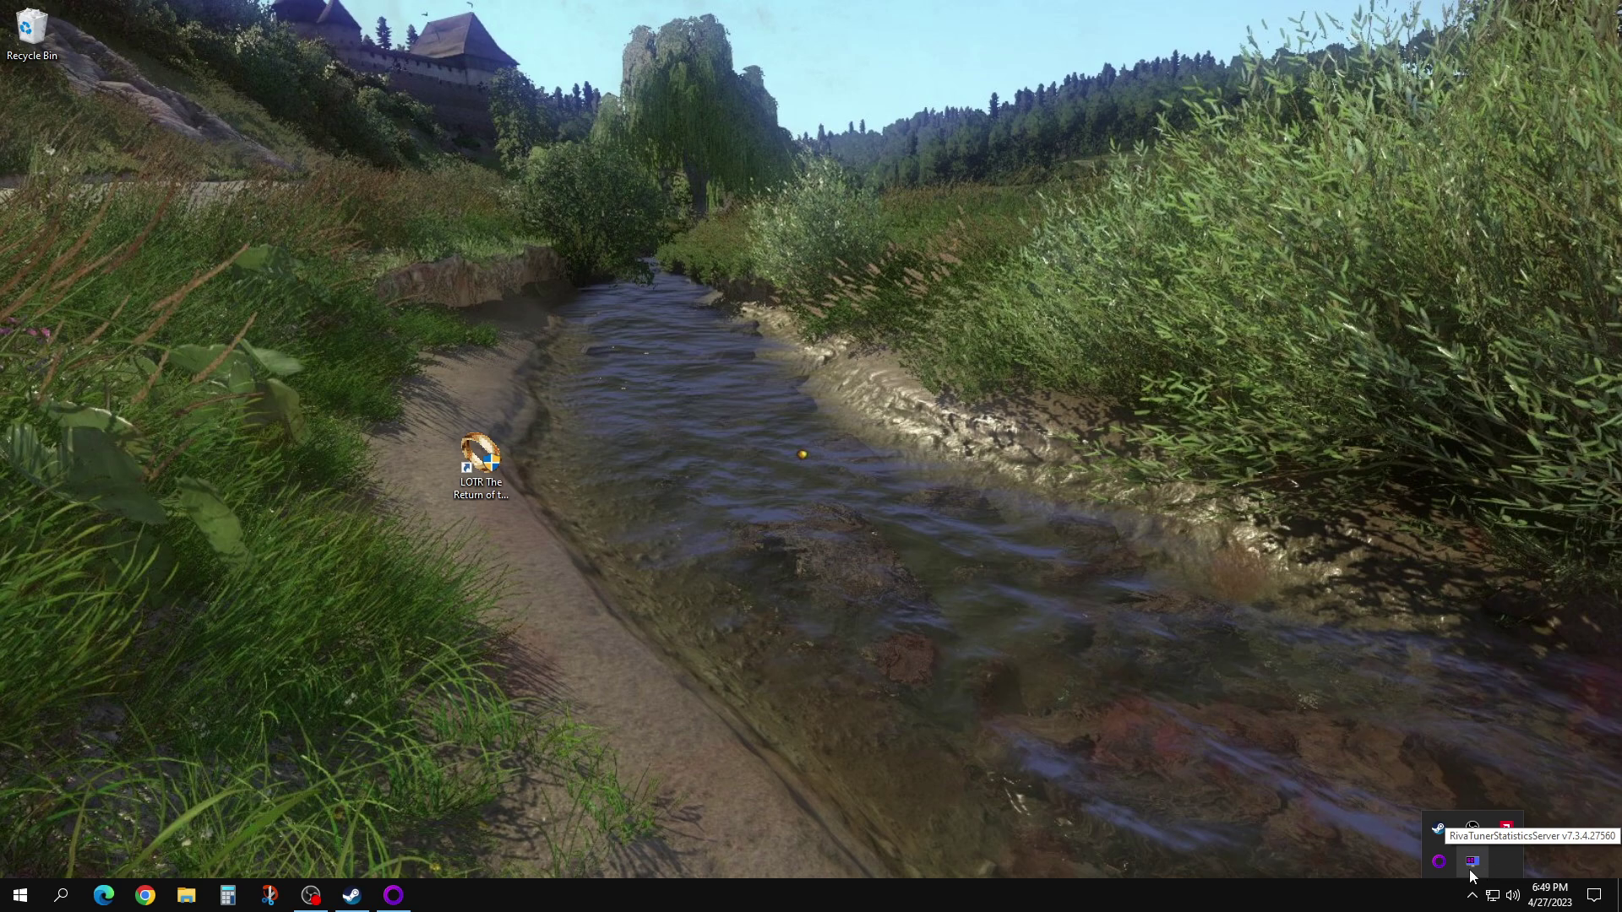
{"action": "left_click", "coordinate": [1472, 865]}
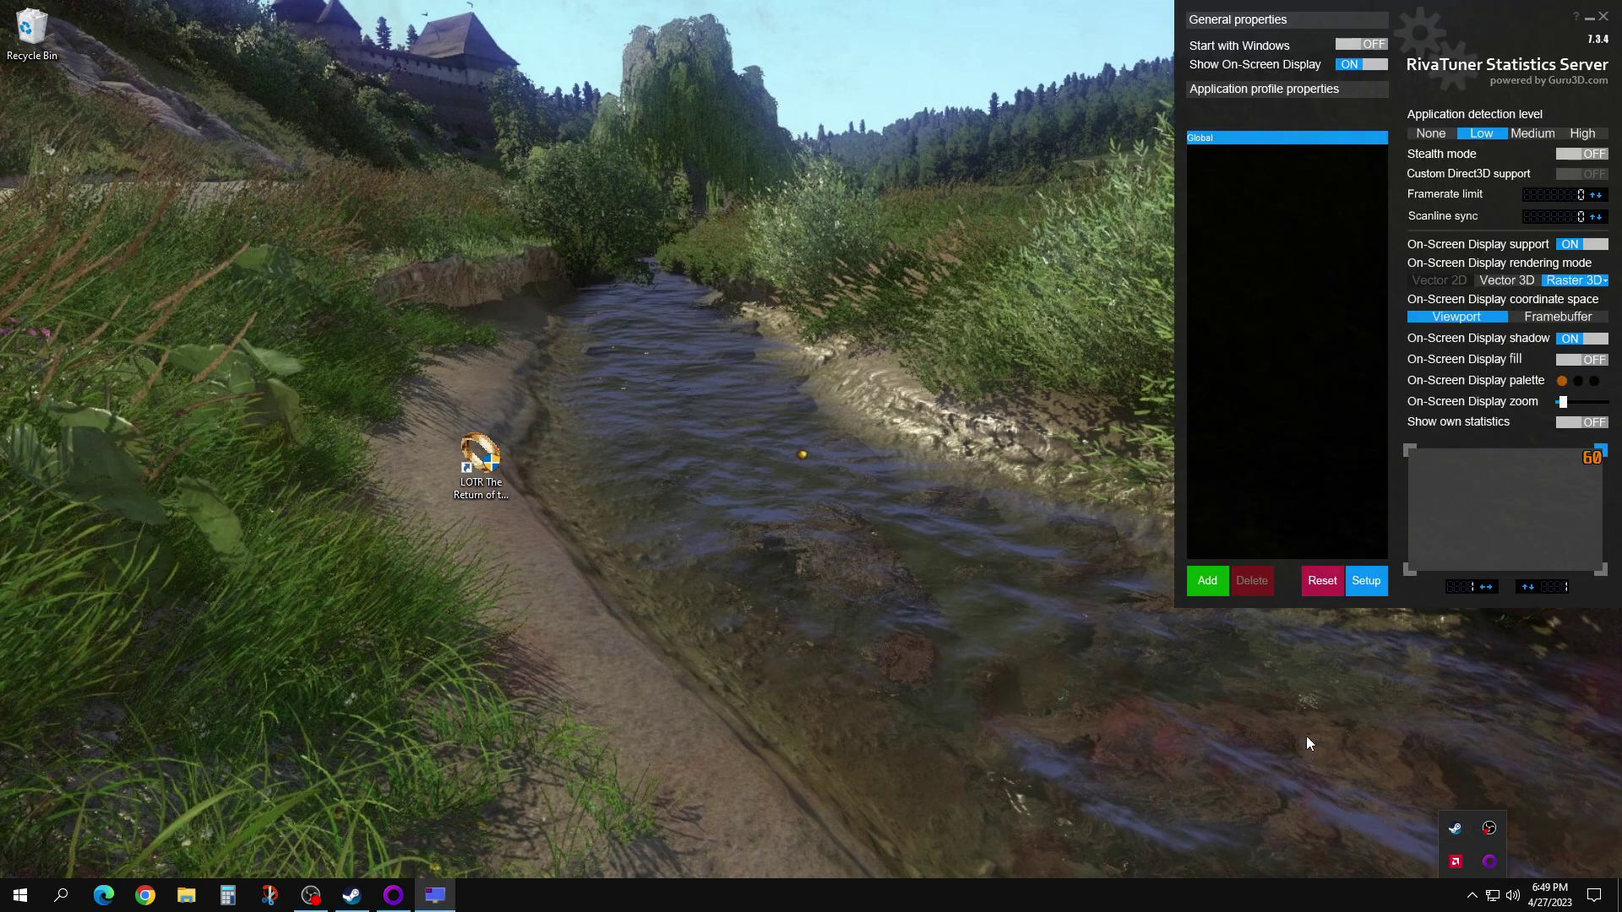
{"action": "left_click", "coordinate": [668, 473]}
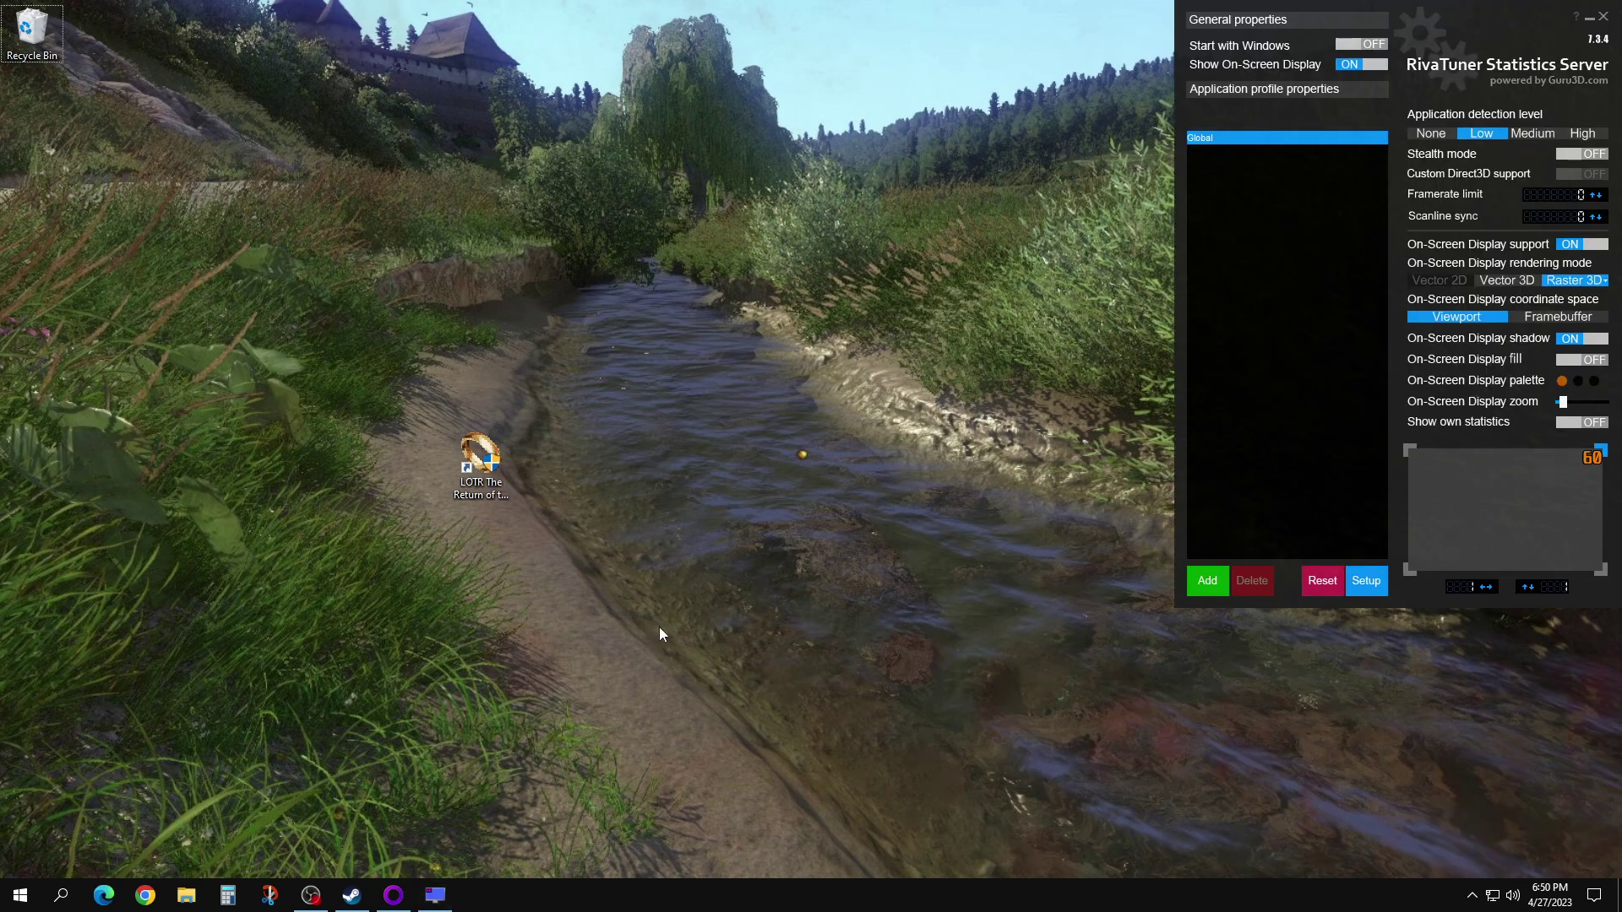
- Add an application profile for jasp.exe from the GOG version's GameData folder and set its framerate limit to 35
{"action": "left_click", "coordinate": [1207, 581]}
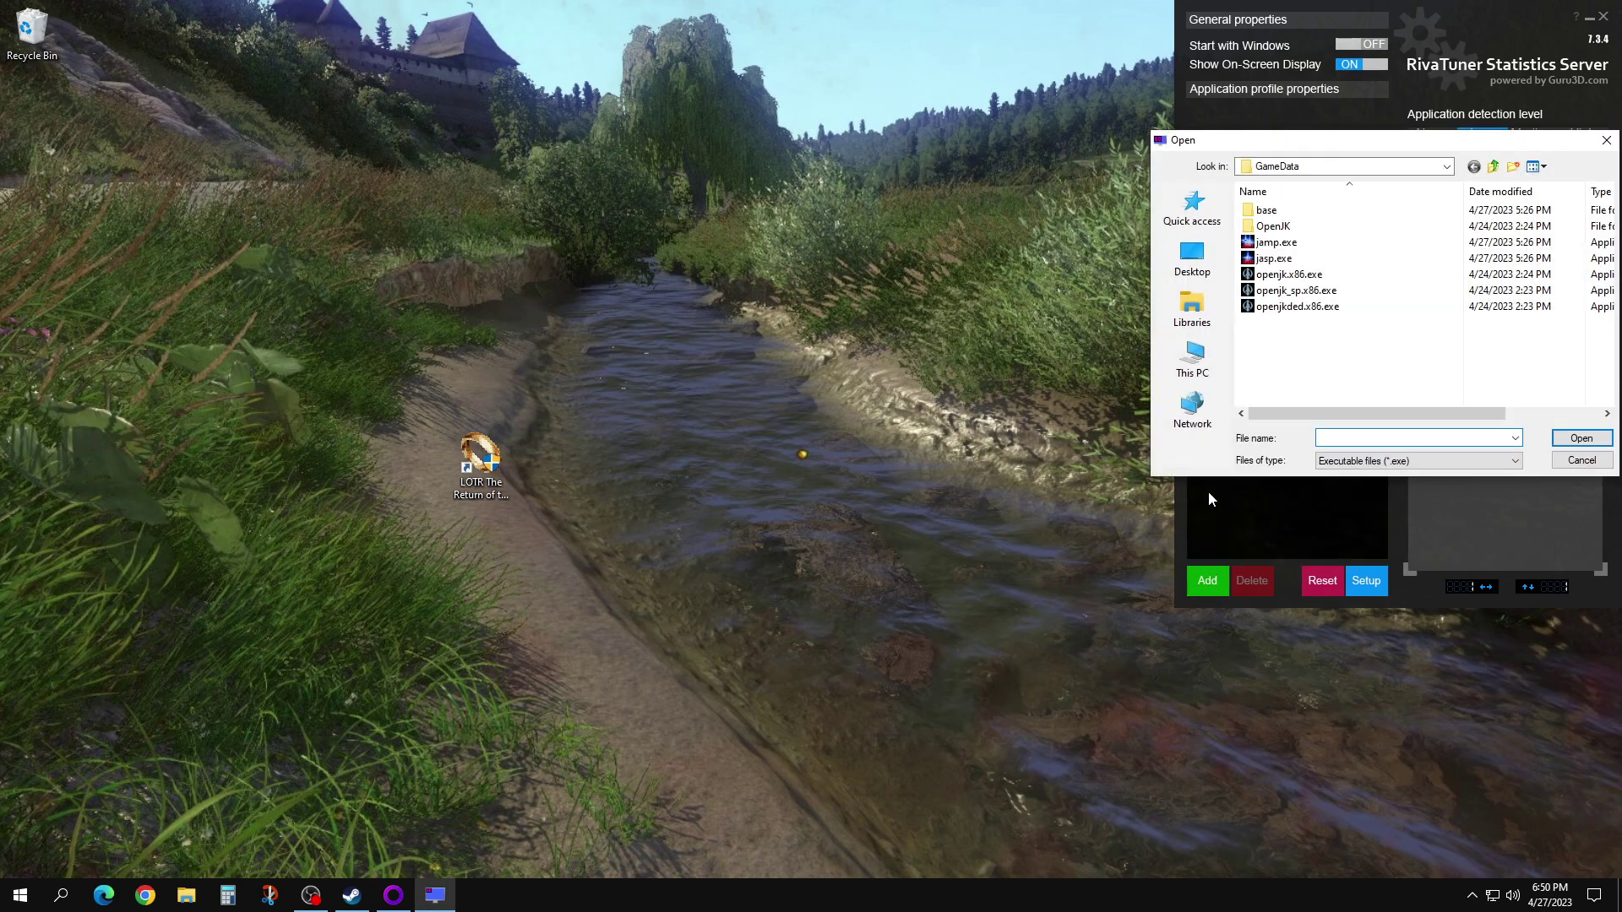
{"action": "left_click", "coordinate": [1308, 168]}
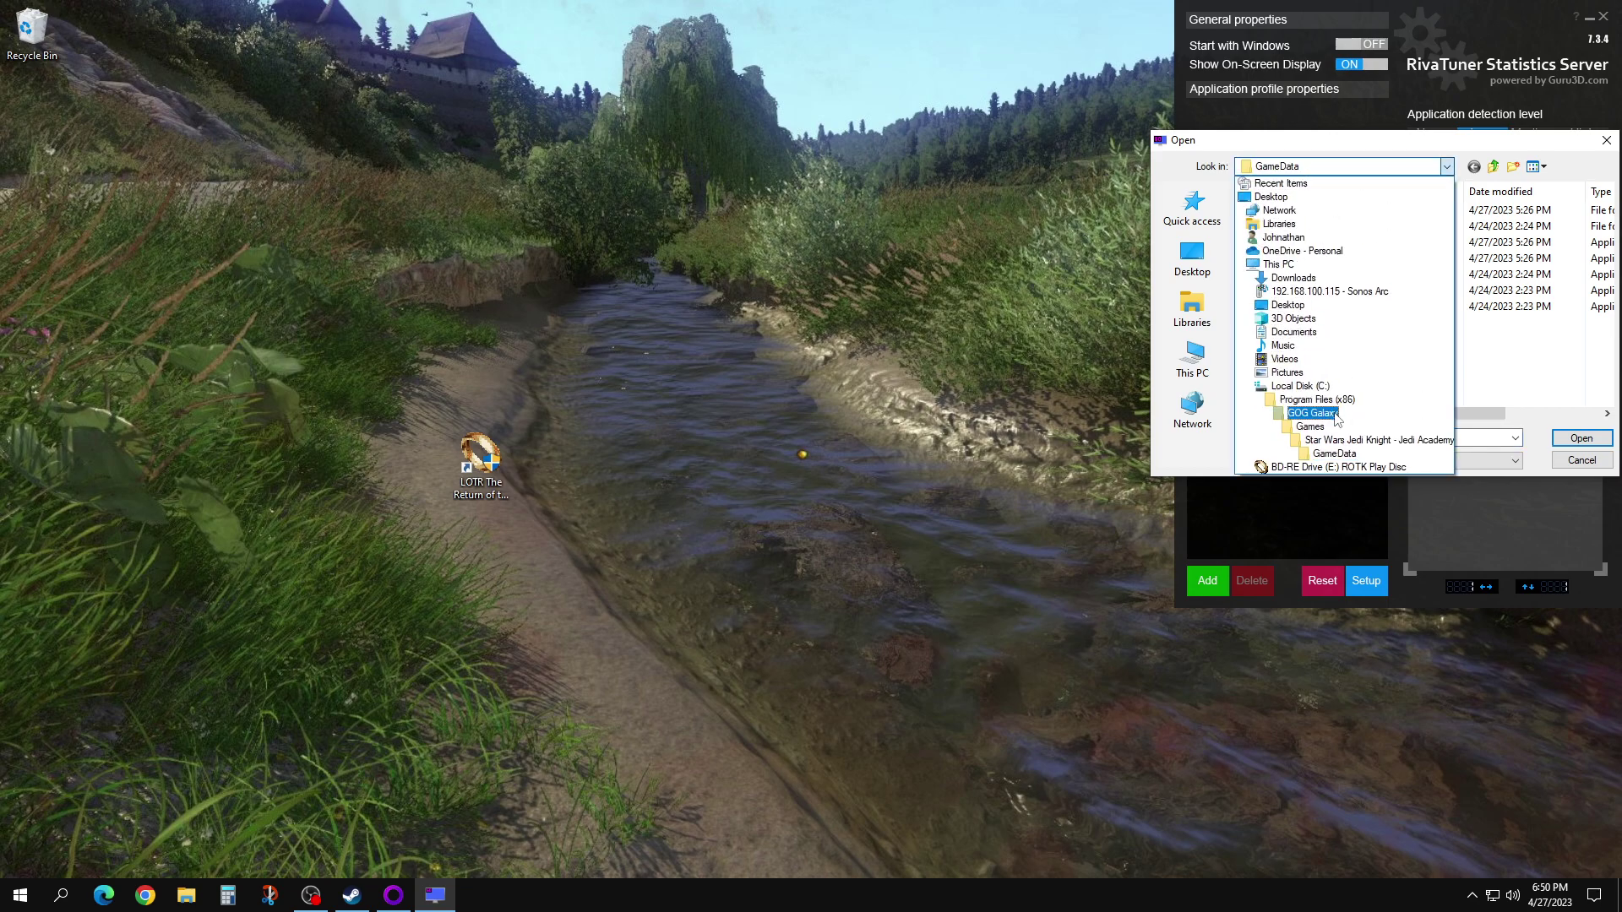
{"action": "left_click", "coordinate": [1447, 166]}
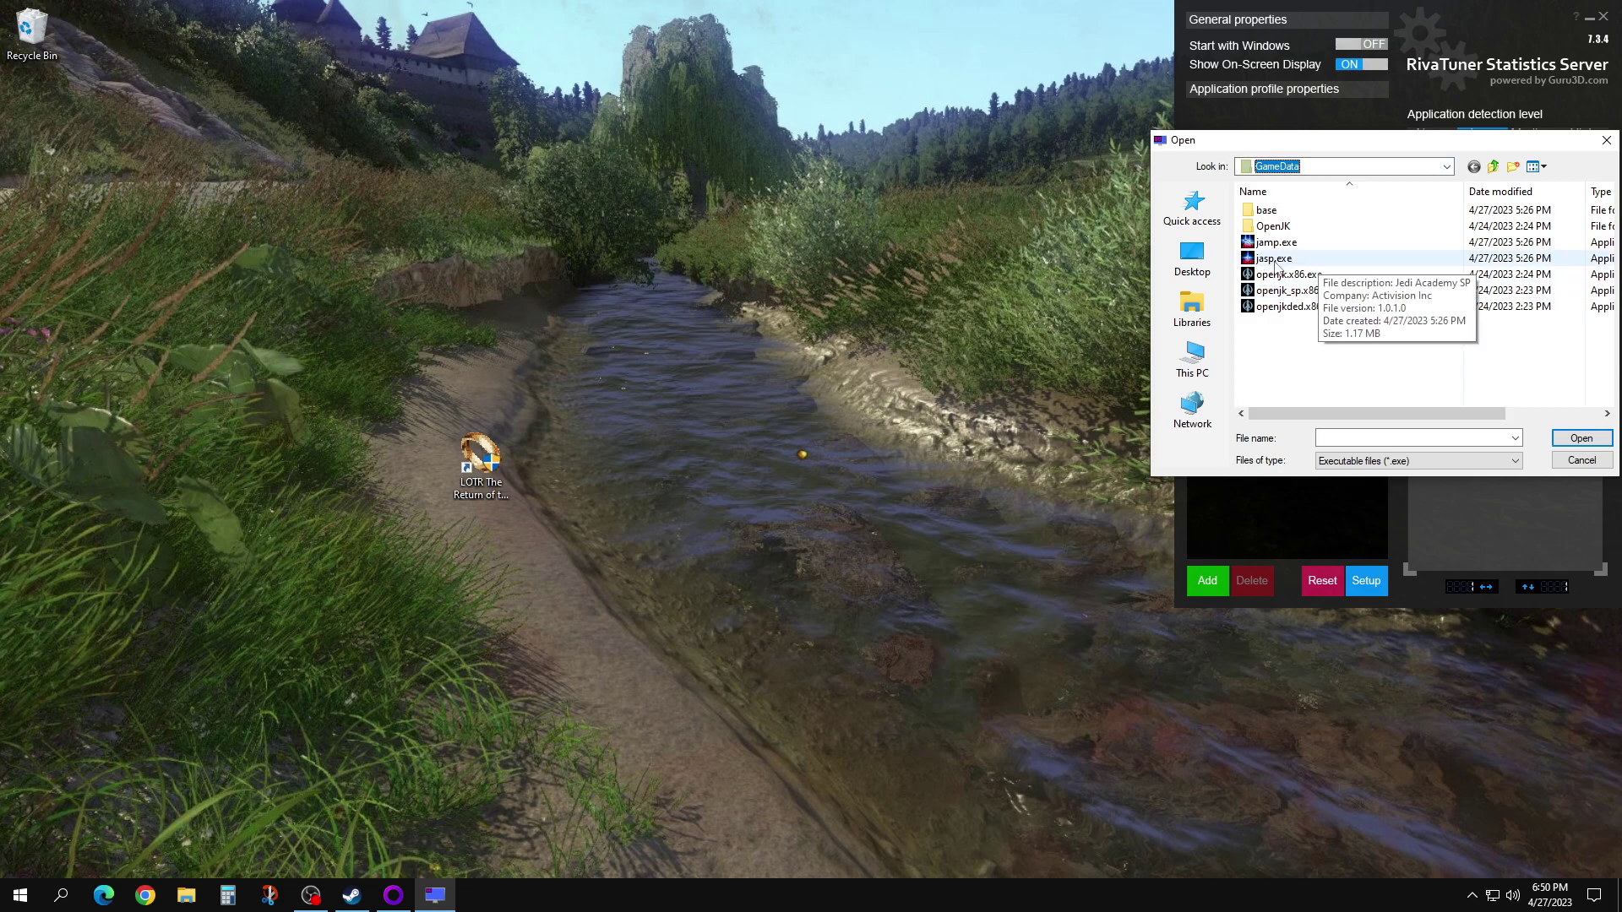
{"action": "left_click", "coordinate": [352, 895]}
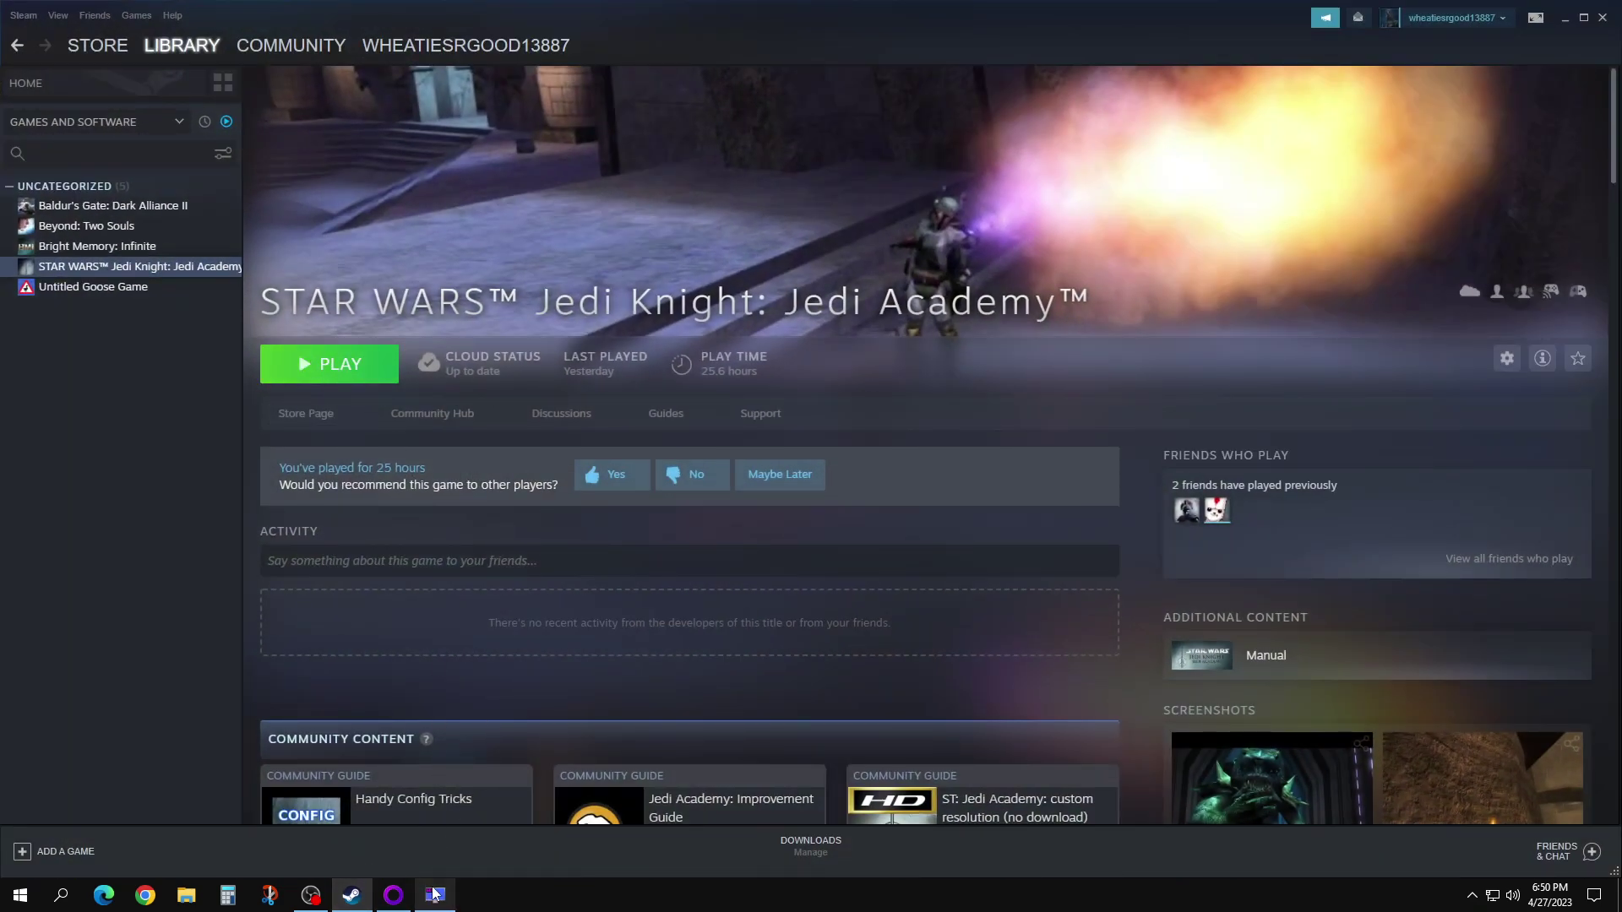
{"action": "left_click", "coordinate": [393, 895]}
{"action": "left_click", "coordinate": [435, 895]}
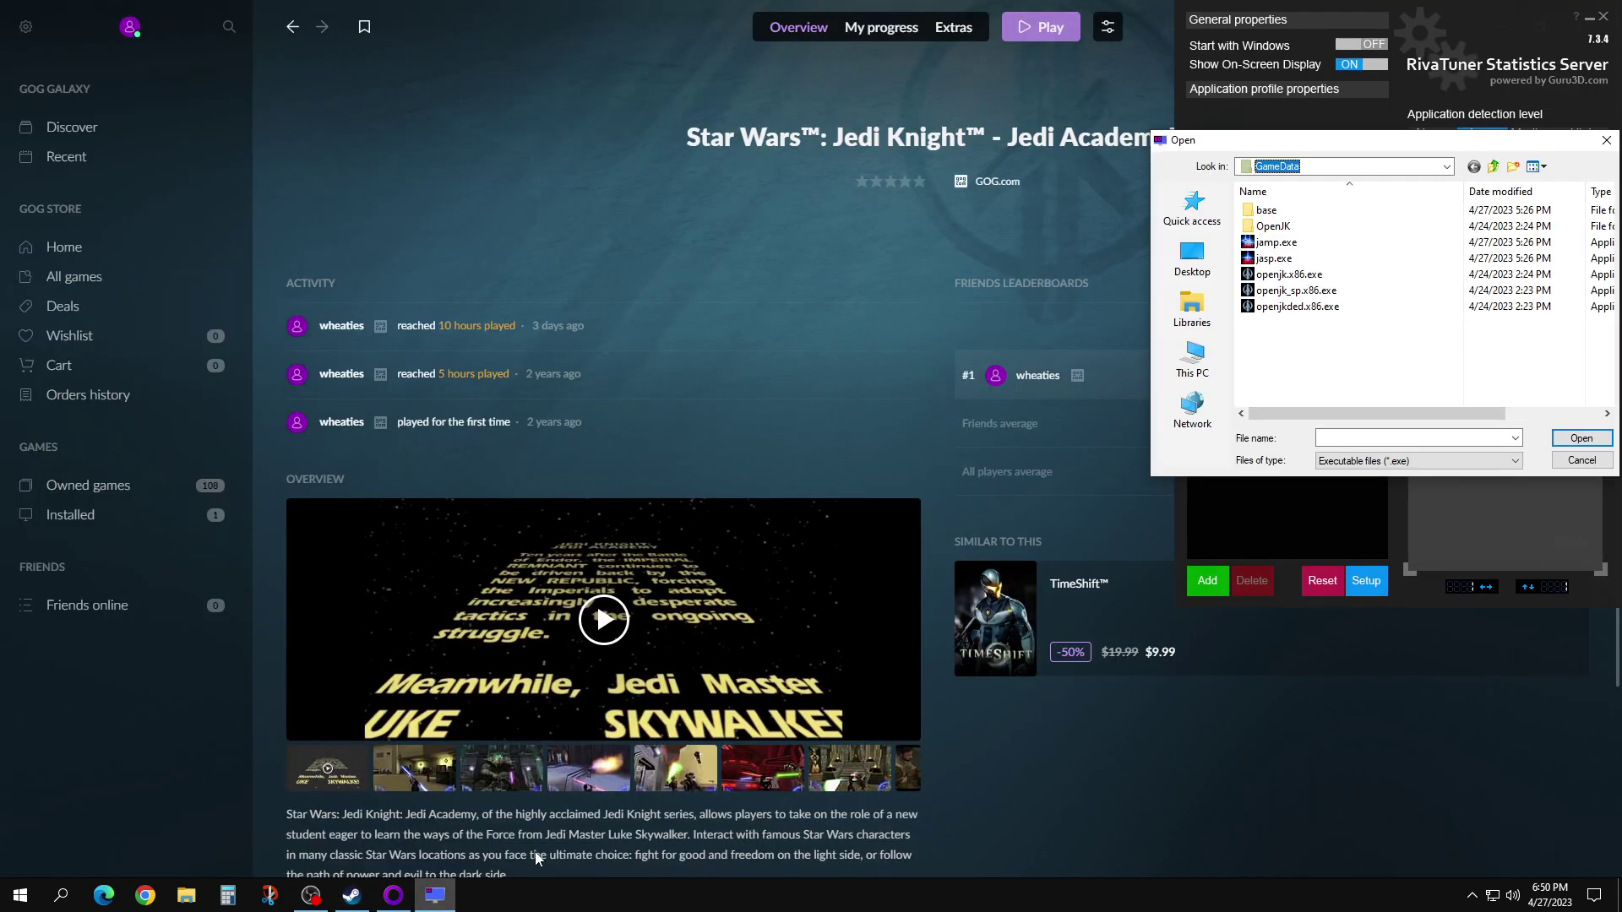
{"action": "left_click", "coordinate": [1290, 260]}
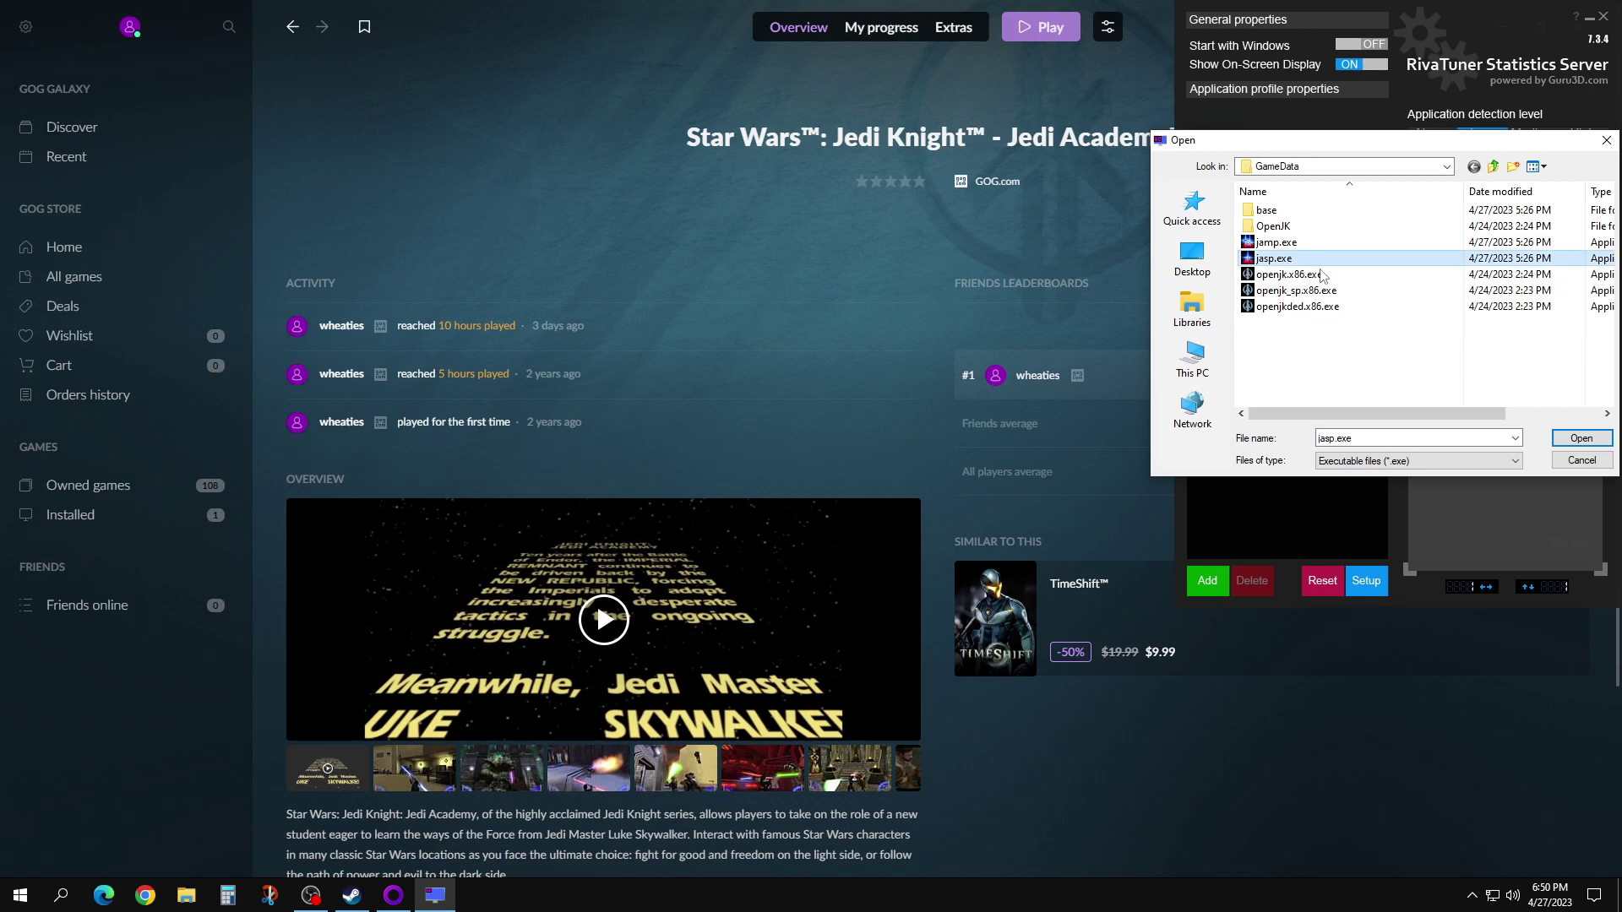
{"action": "left_click", "coordinate": [1588, 441]}
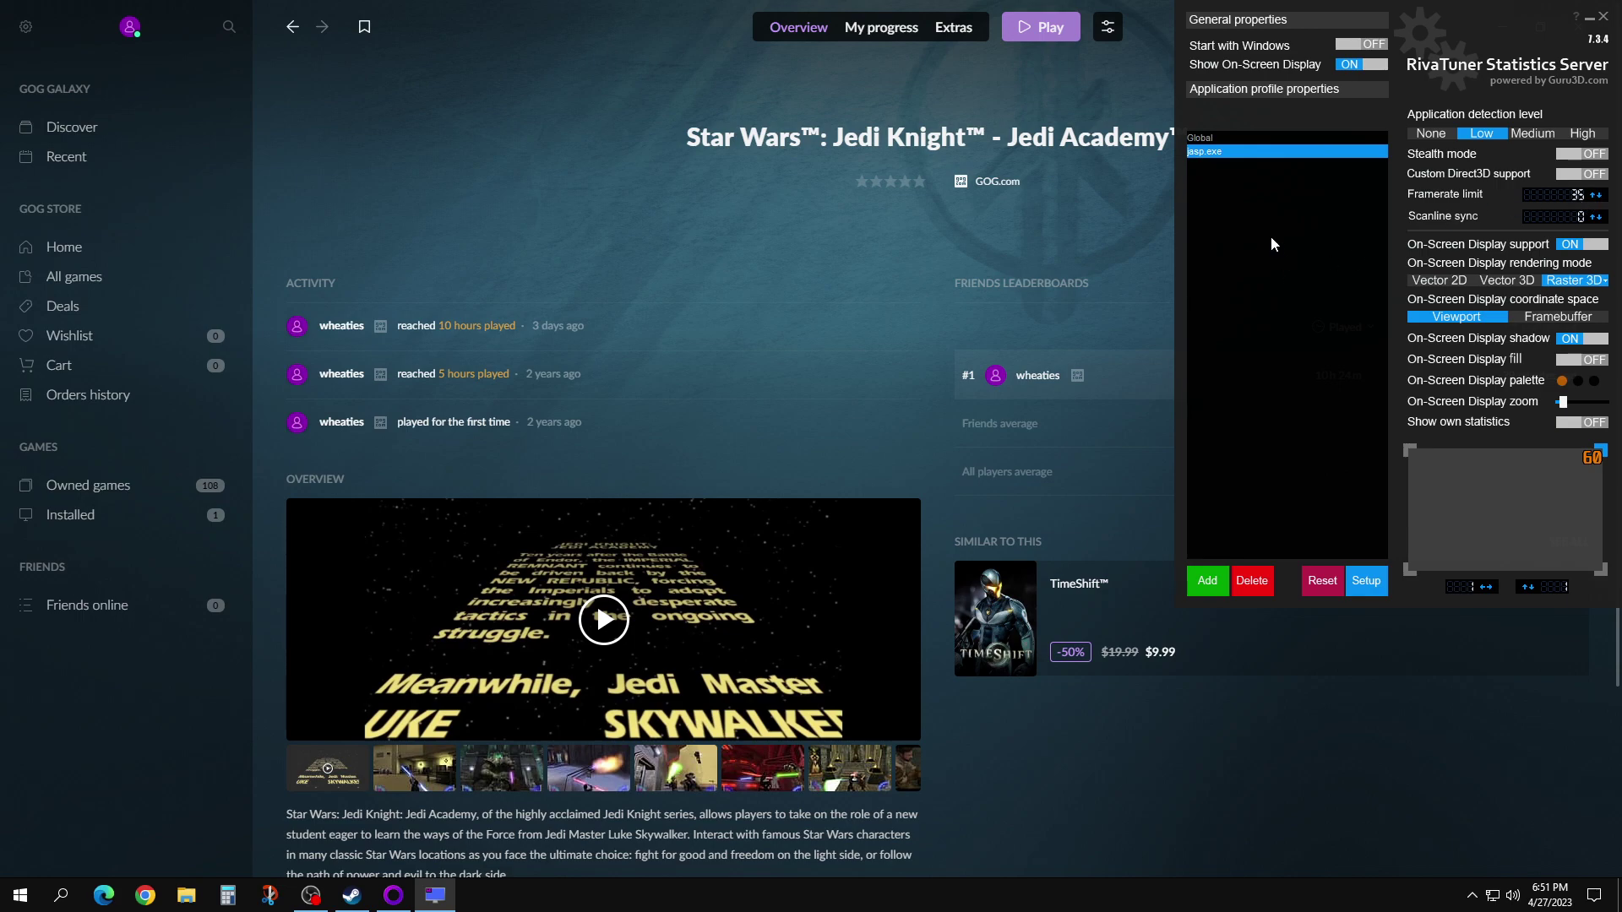
- Add an application profile for openjk_sp.x86.exe from the same GameData folder, with the framerate limit set to 35
{"action": "left_click", "coordinate": [1196, 590]}
{"action": "left_click", "coordinate": [1295, 291]}
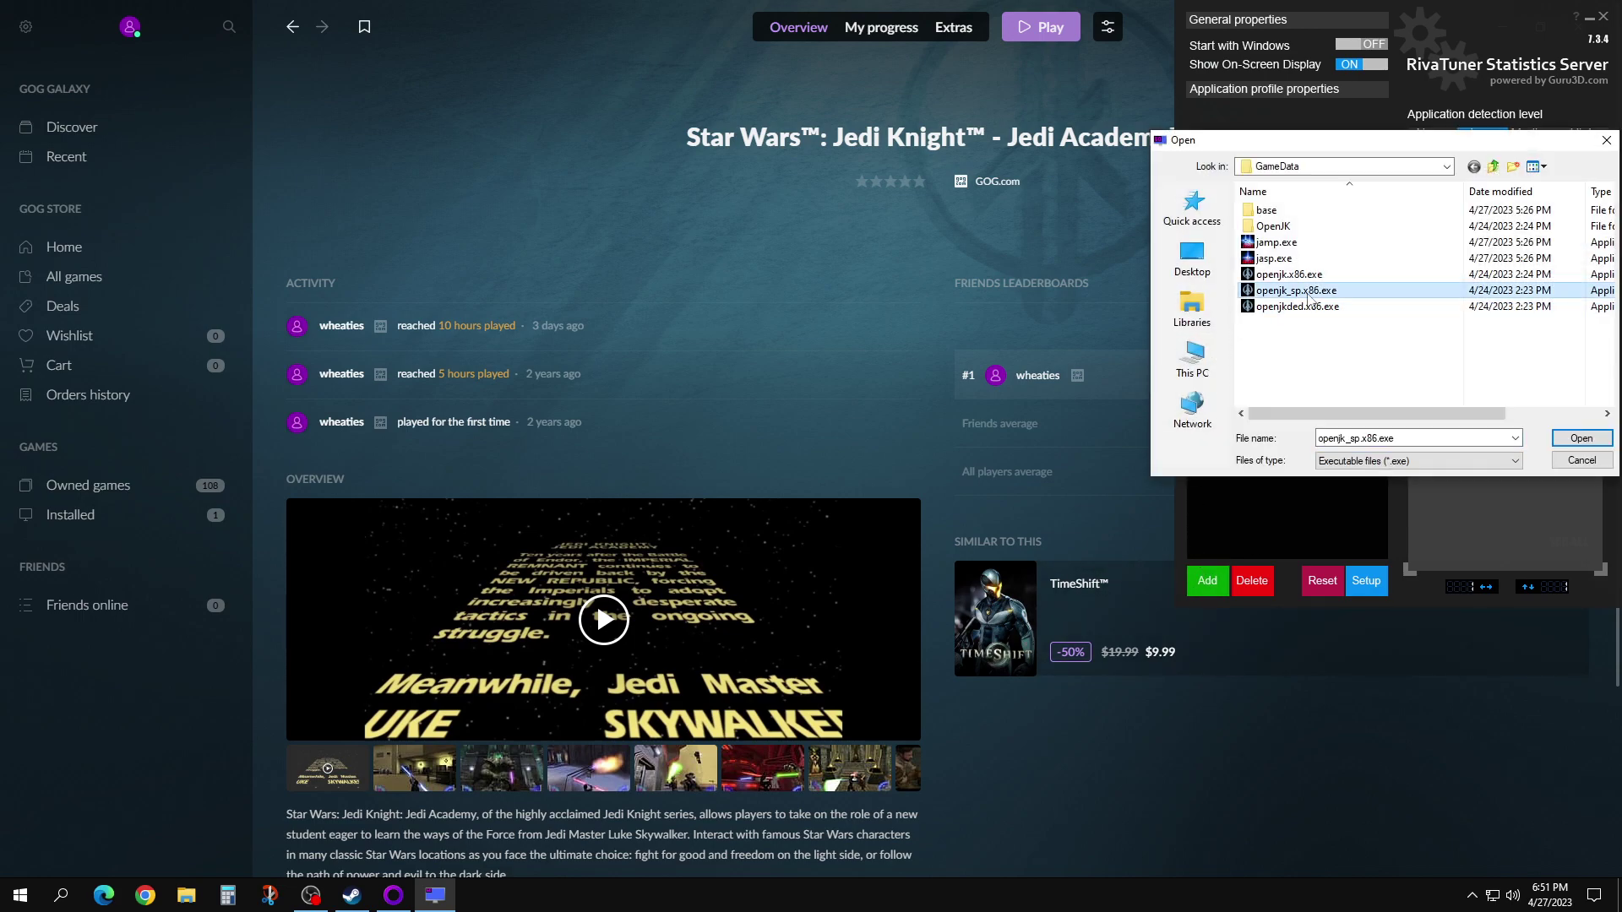
{"action": "left_click", "coordinate": [1579, 437]}
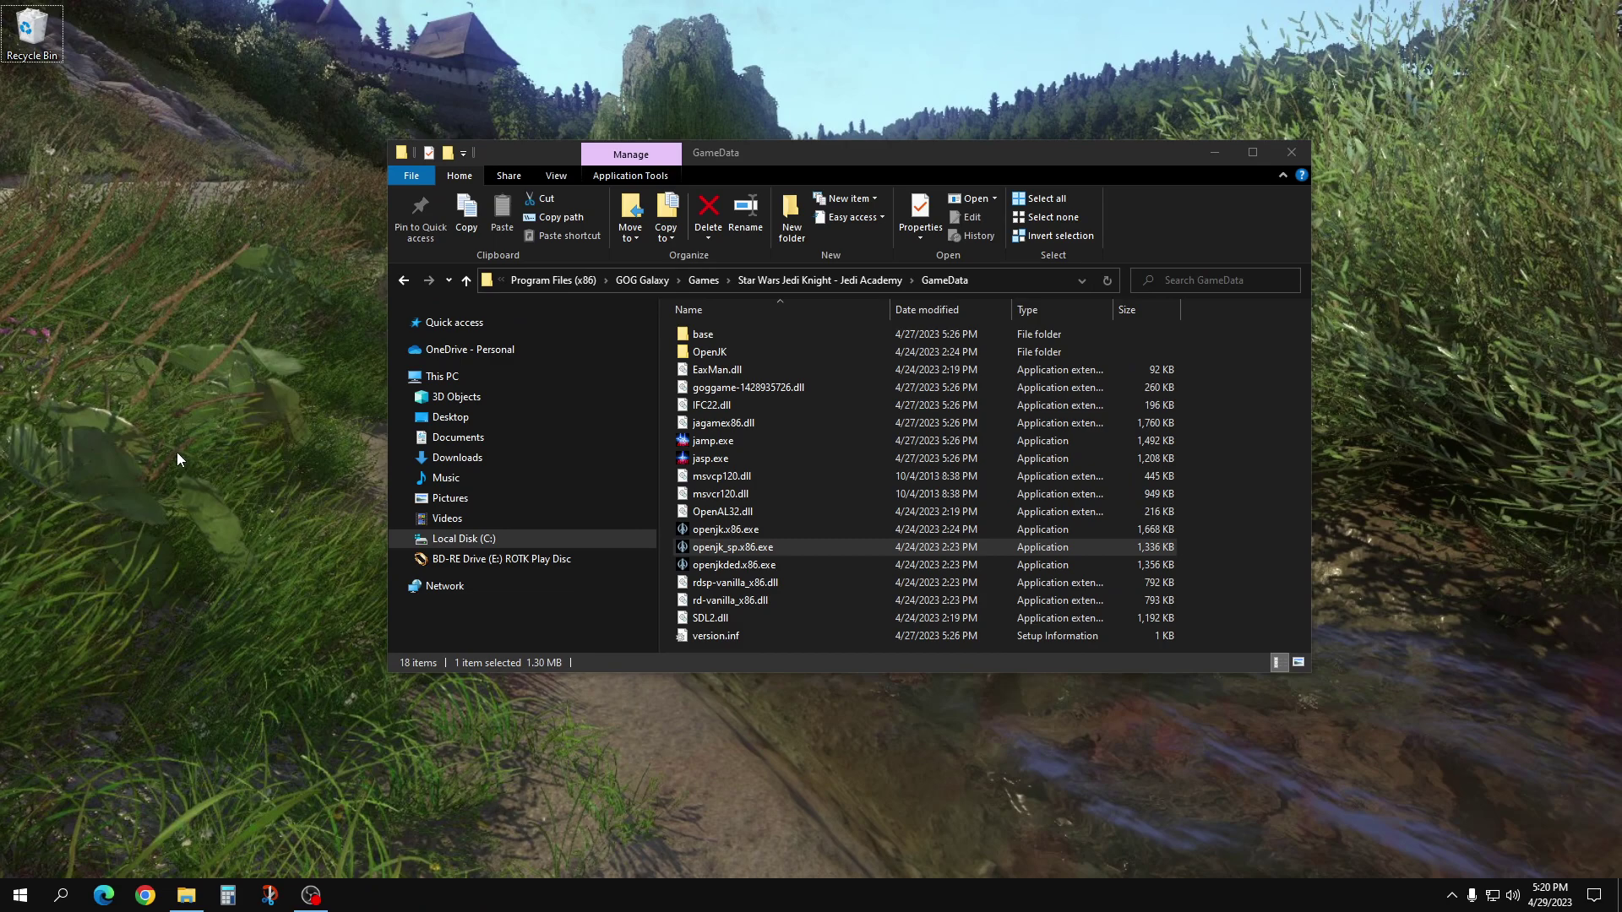
- Create a desktop shortcut to openjk_sp.x86.exe in the GOG version's GameData folder and move it near the Recycle Bin
{"action": "mouse_move", "coordinate": [748, 560]}
{"action": "left_mouse_down"}
{"action": "mouse_move", "coordinate": [737, 632]}
{"action": "mouse_move", "coordinate": [165, 625]}
{"action": "mouse_move", "coordinate": [185, 583]}
{"action": "mouse_move", "coordinate": [767, 548]}
{"action": "mouse_move", "coordinate": [747, 550]}
{"action": "left_mouse_up"}
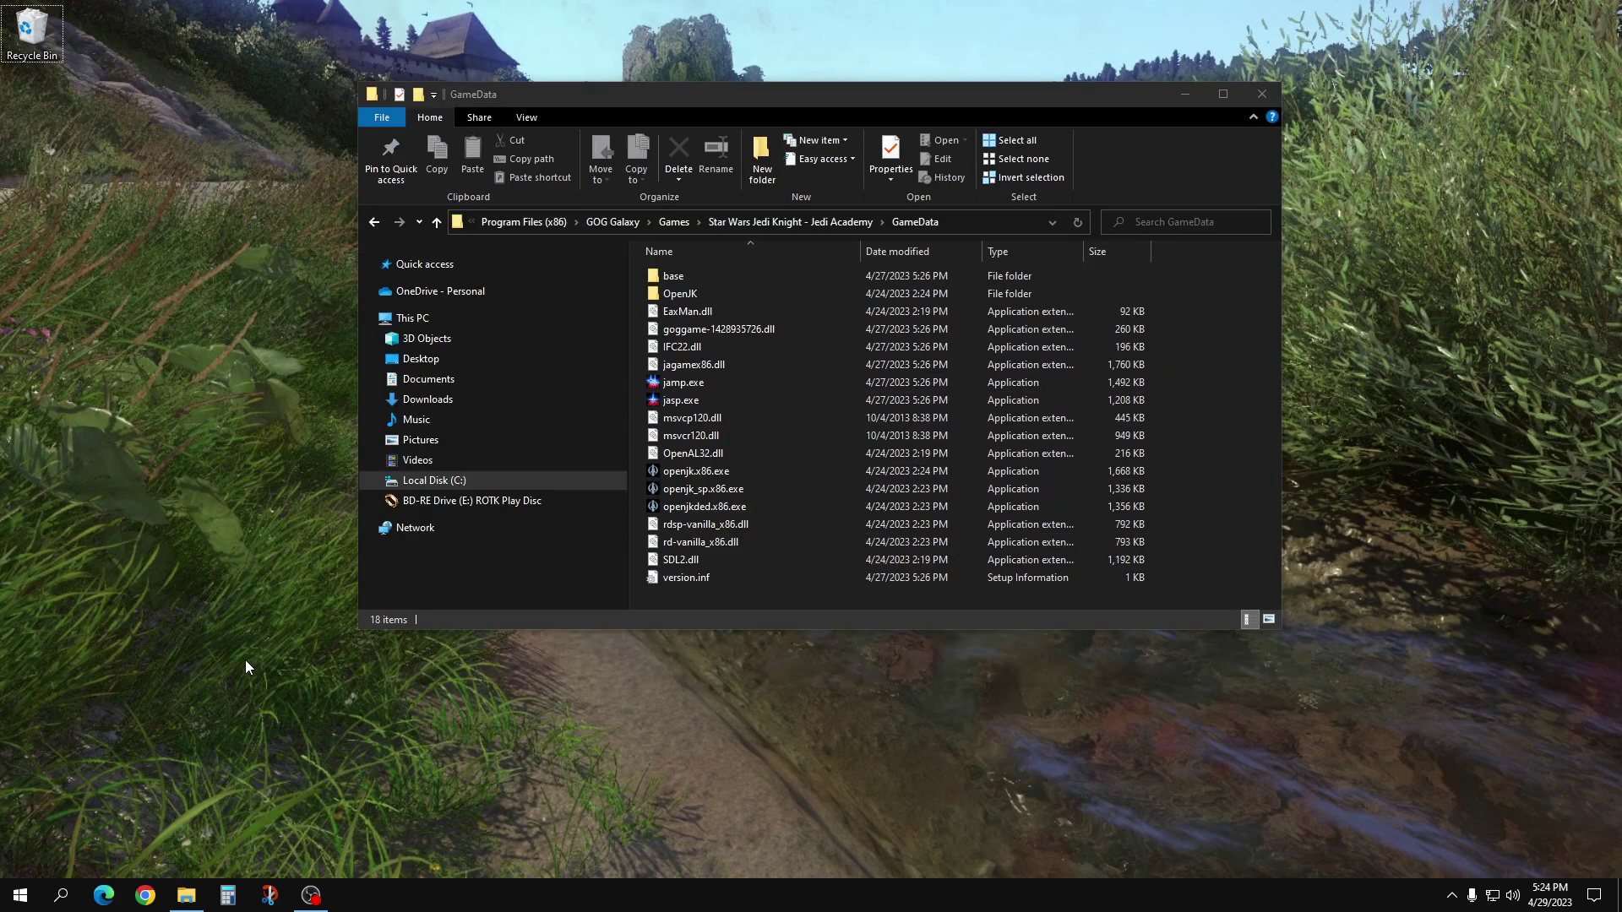
{"action": "right_click", "coordinate": [245, 646]}
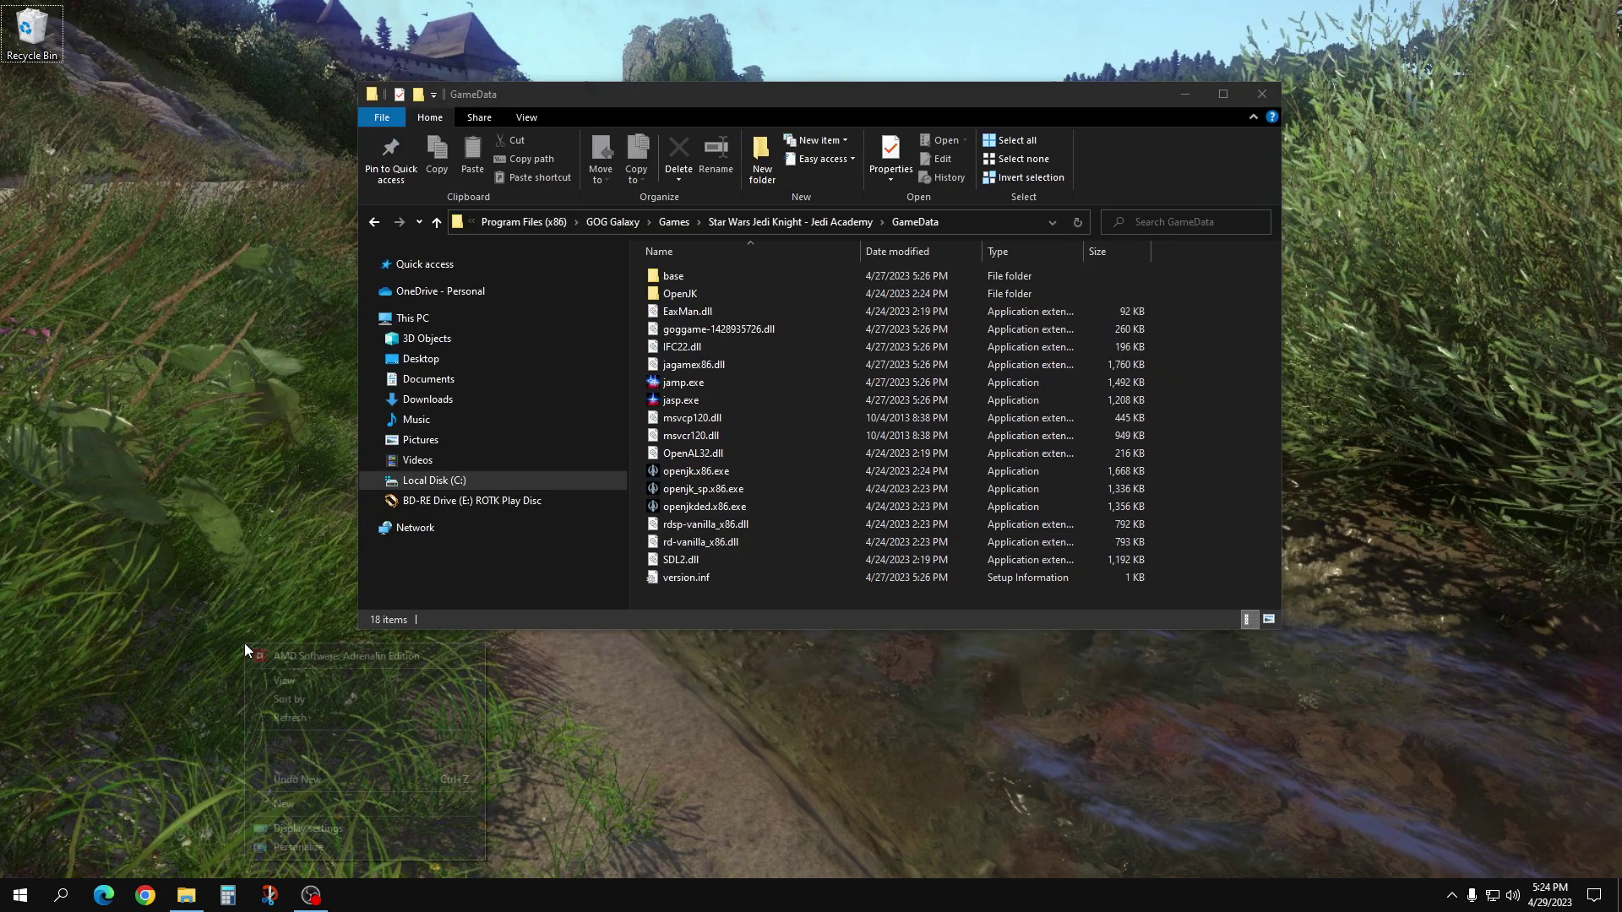
{"action": "mouse_move", "coordinate": [389, 799]}
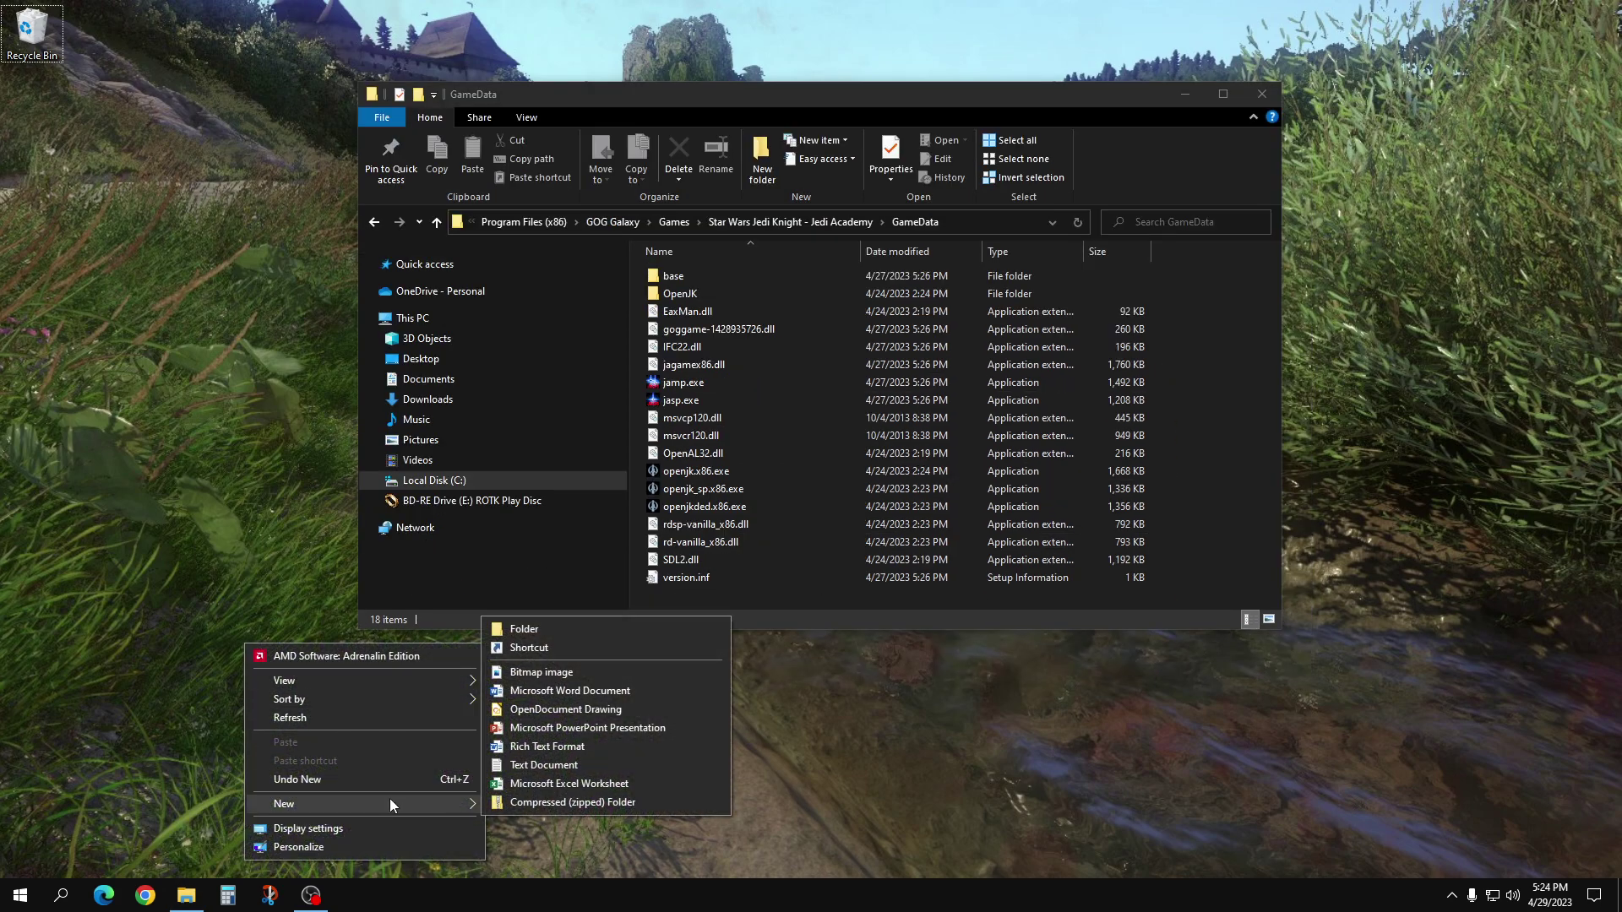
{"action": "left_click", "coordinate": [535, 652]}
{"action": "left_click", "coordinate": [973, 438]}
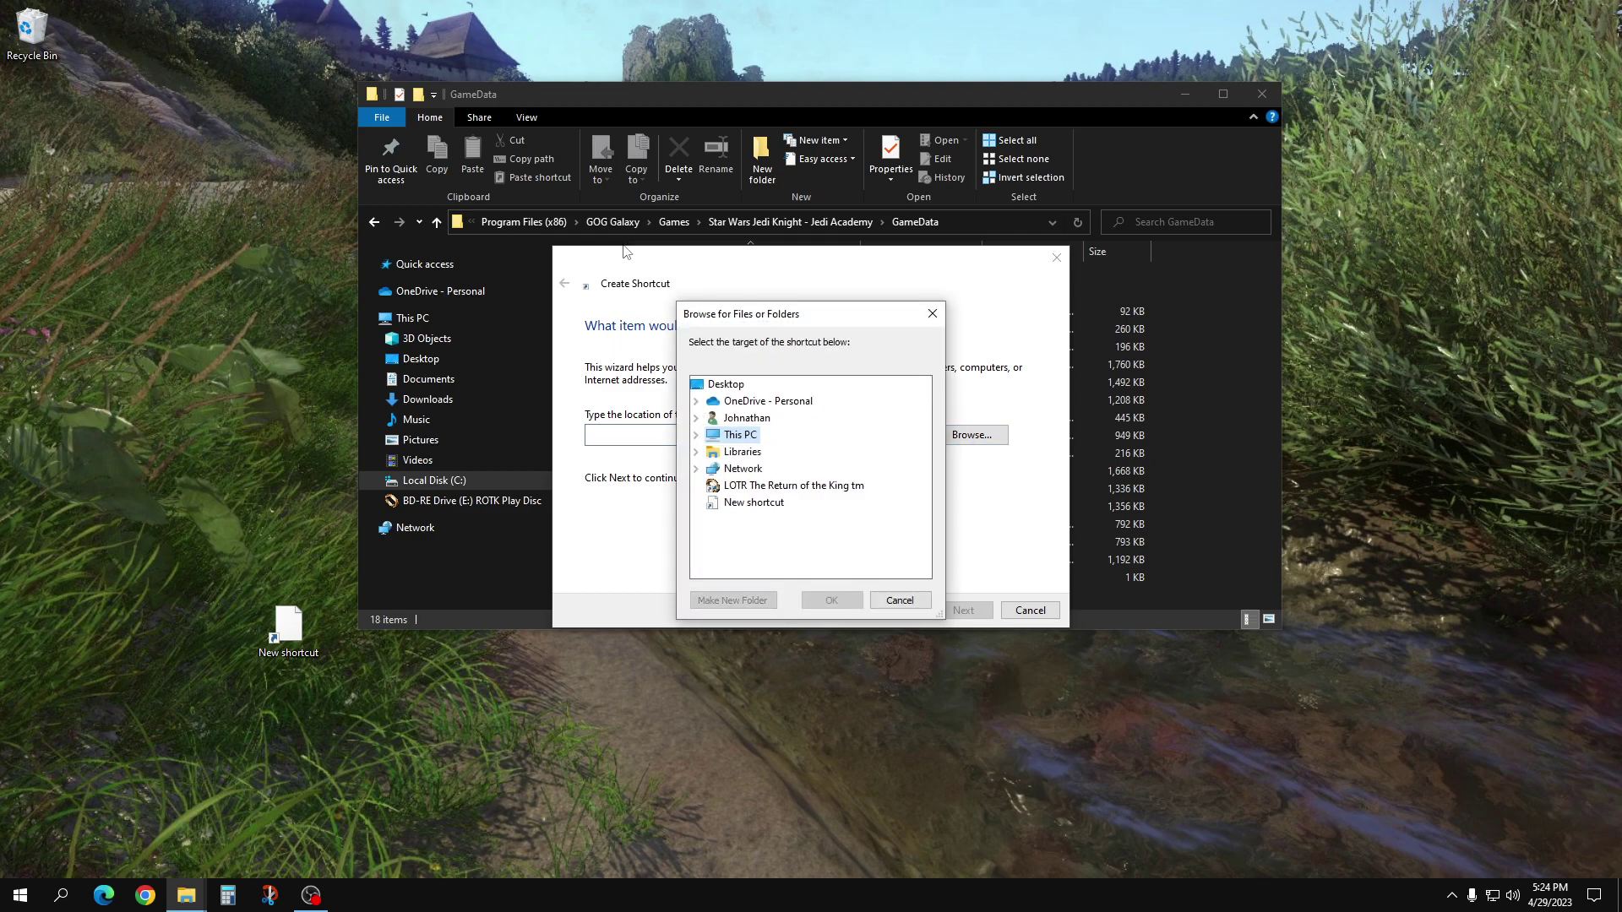
{"action": "left_click", "coordinate": [697, 435]}
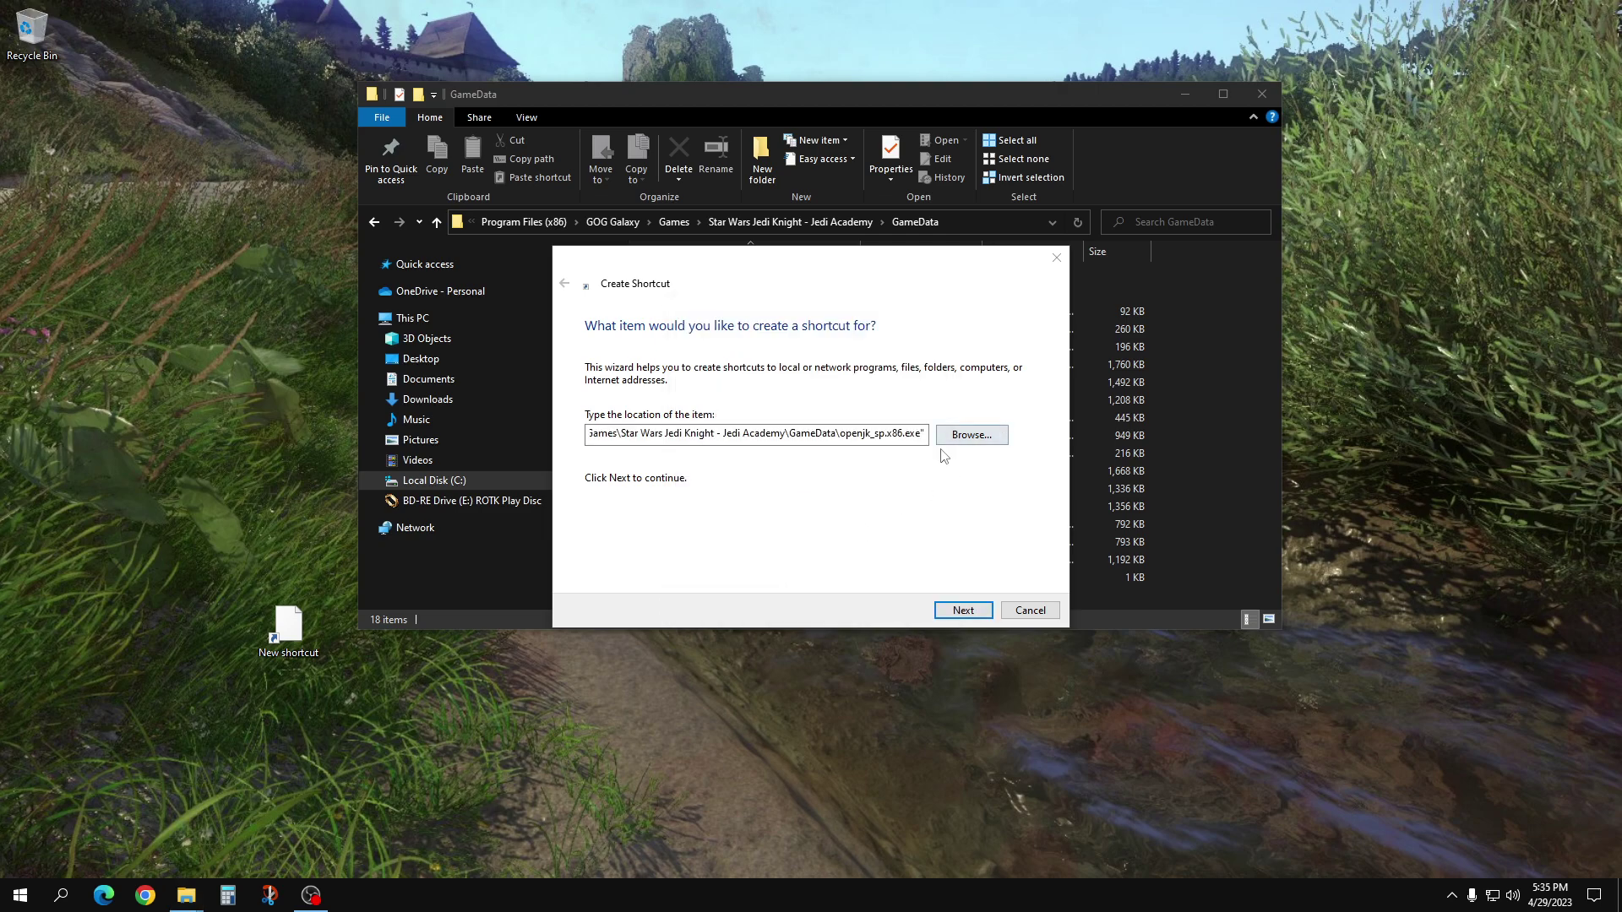
{"action": "left_click", "coordinate": [963, 610]}
{"action": "left_click", "coordinate": [945, 612]}
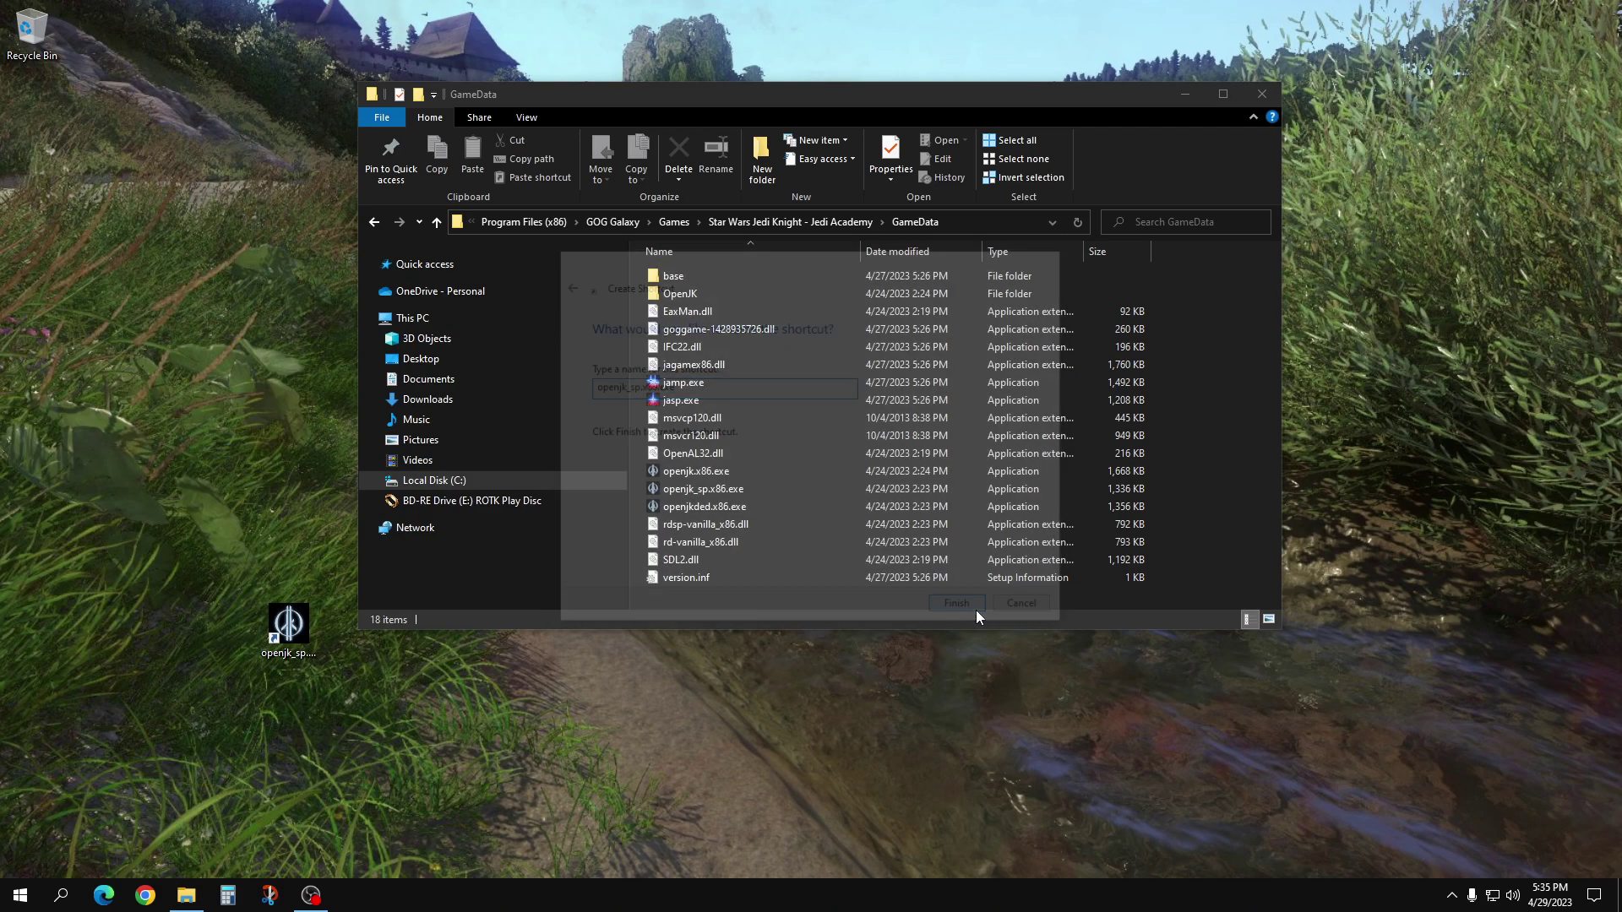
{"action": "left_click_drag", "start_coordinate": [161, 370], "coordinate": [111, 292]}
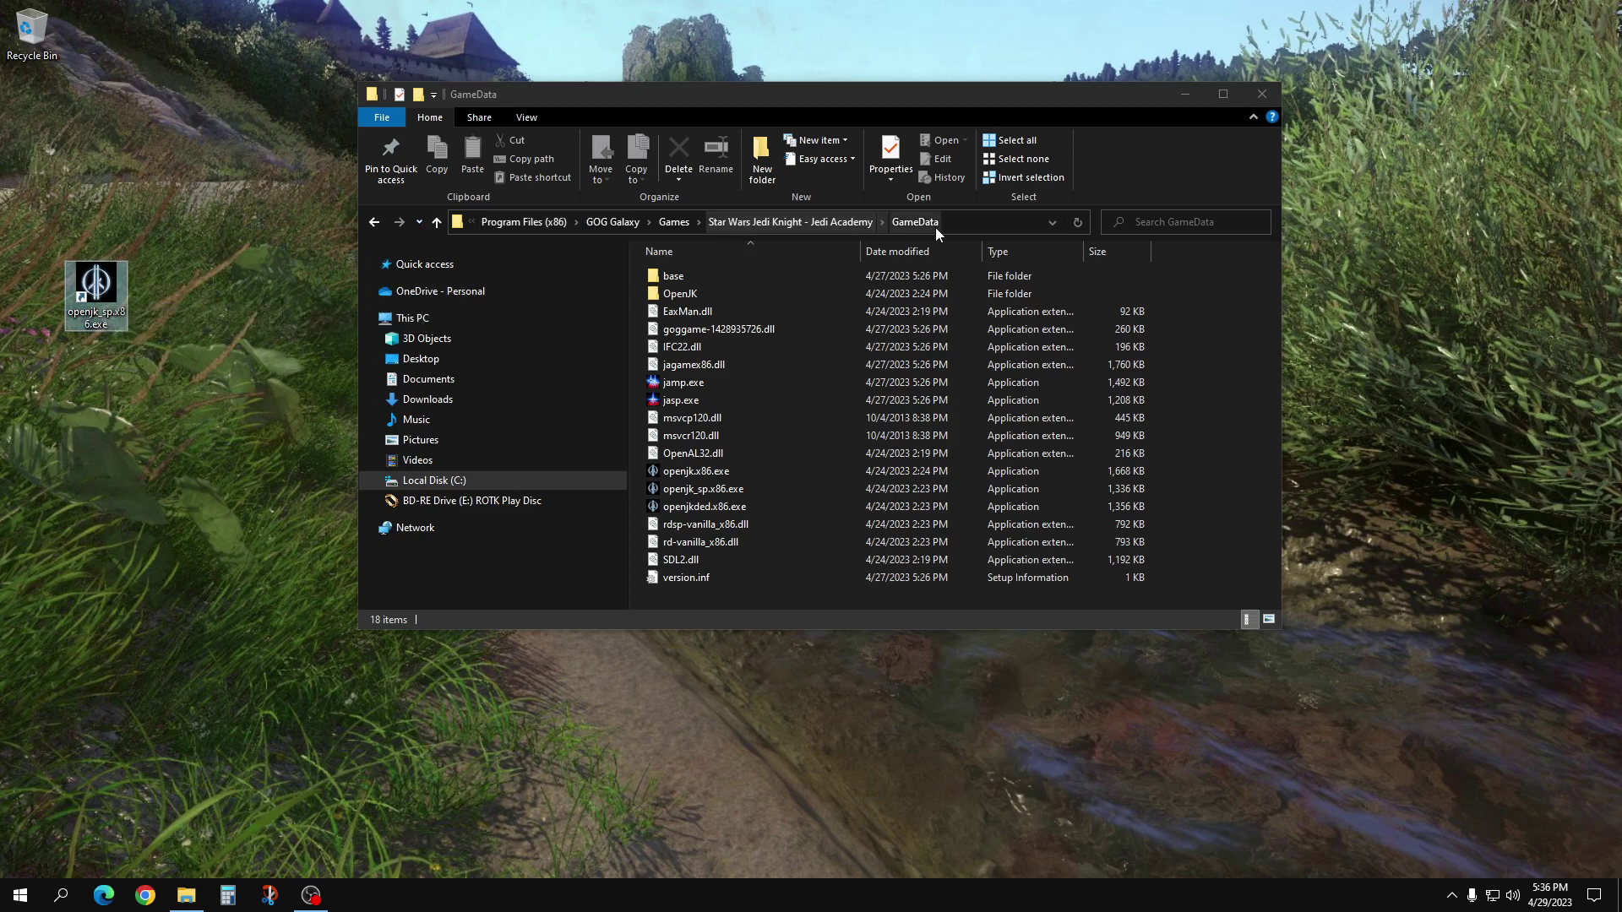
{"action": "left_click", "coordinate": [794, 489]}
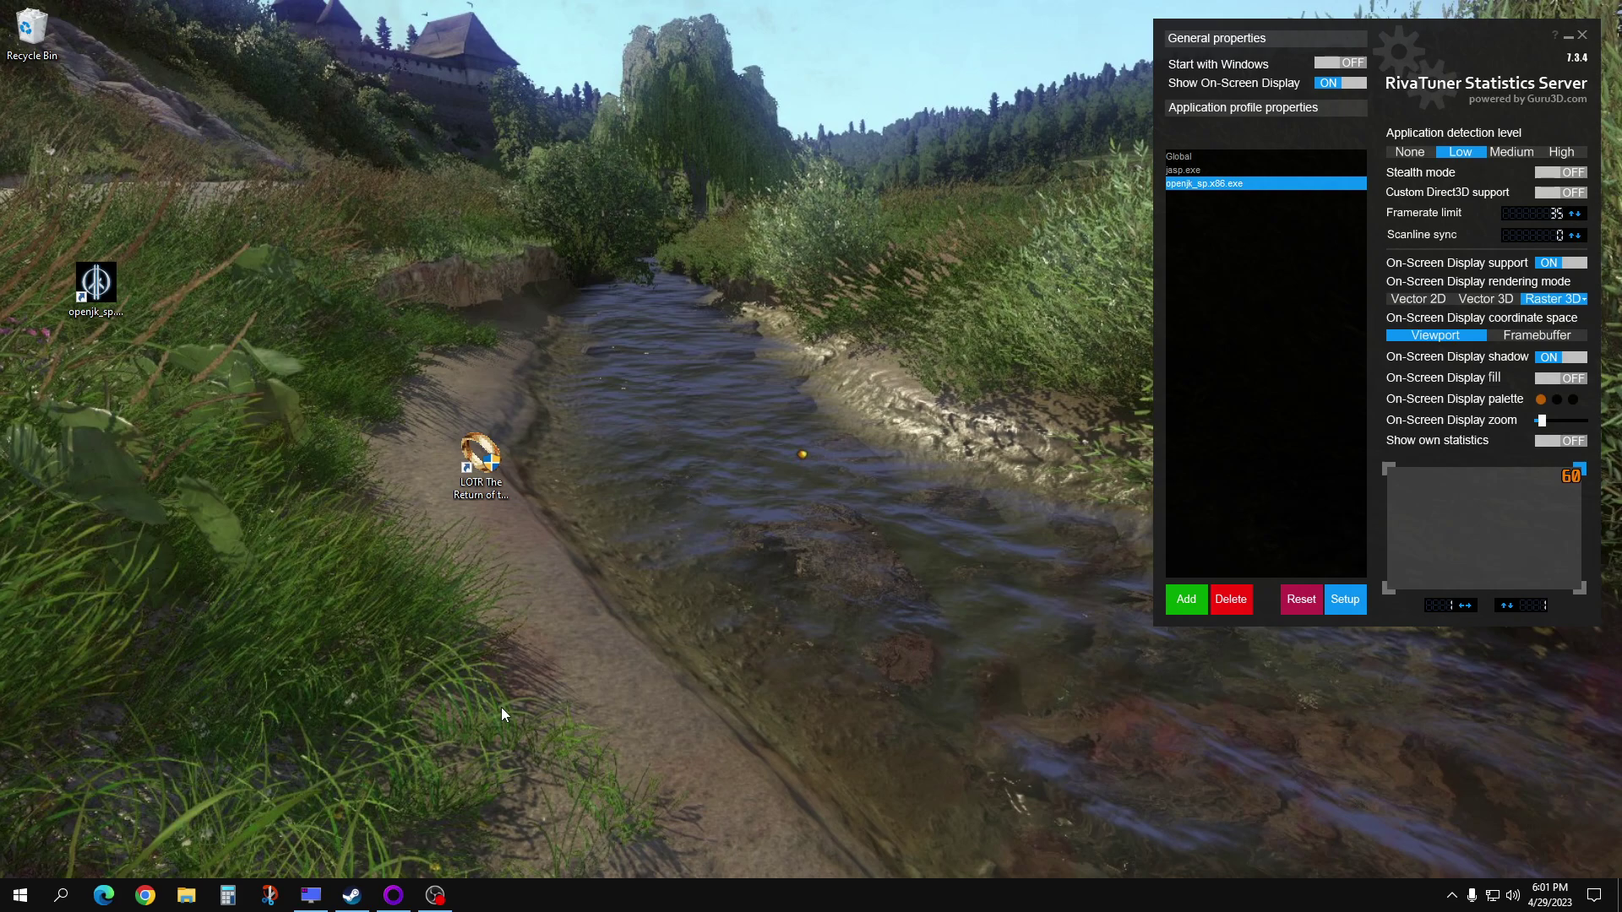
- View the Jedi Academy pages in Steam and GOG Galaxy and minimize both windows
{"action": "left_click", "coordinate": [351, 894]}
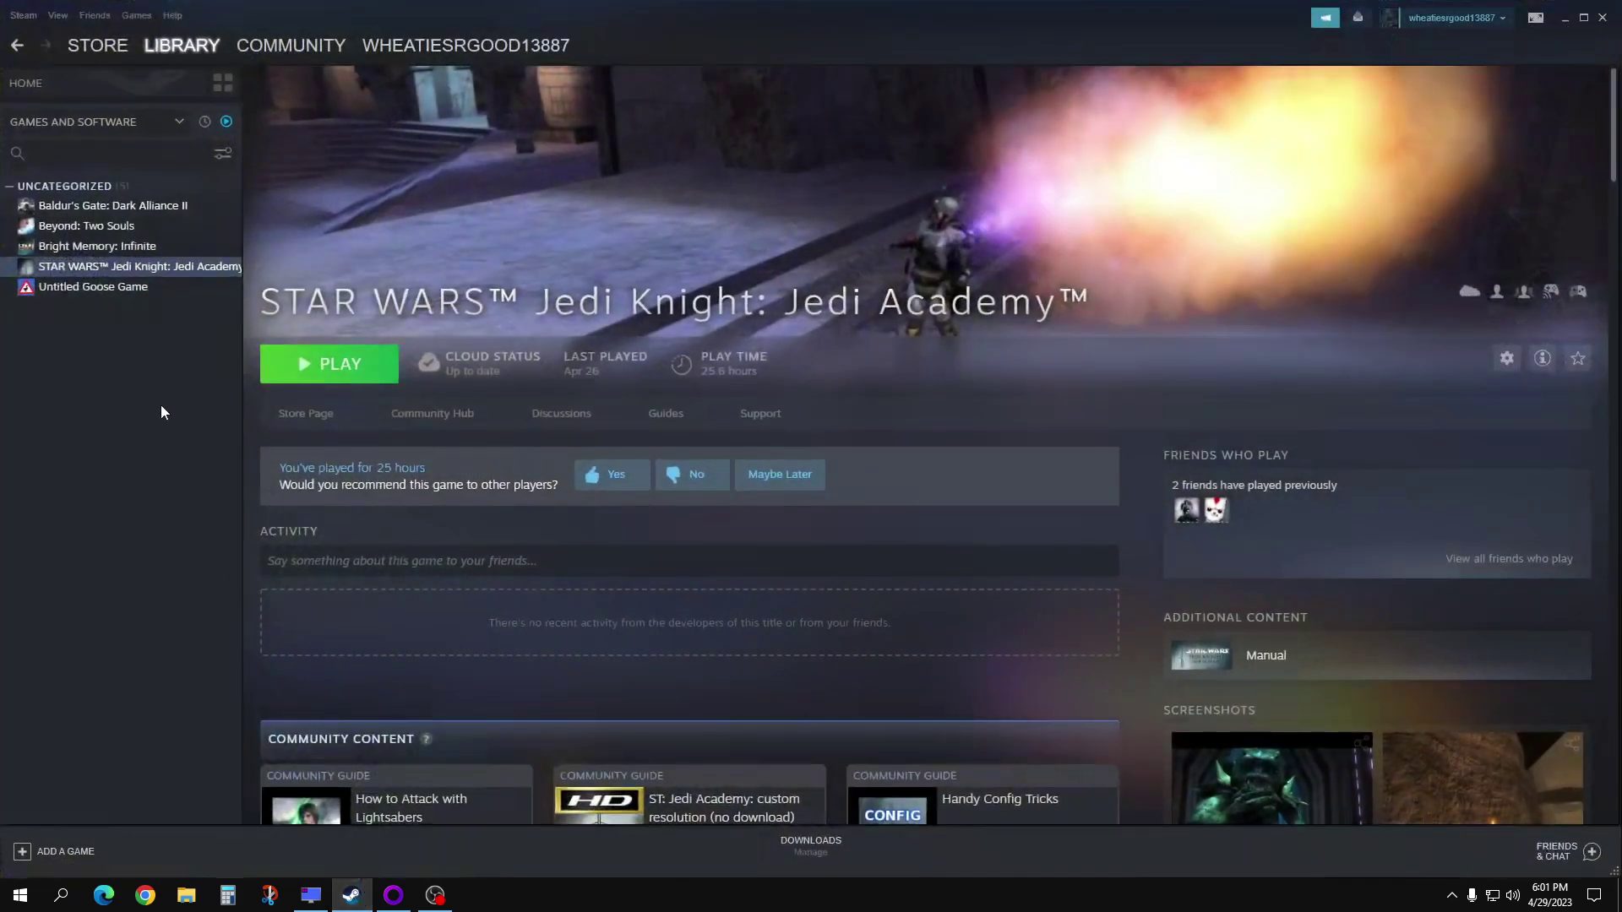
{"action": "left_click", "coordinate": [393, 895]}
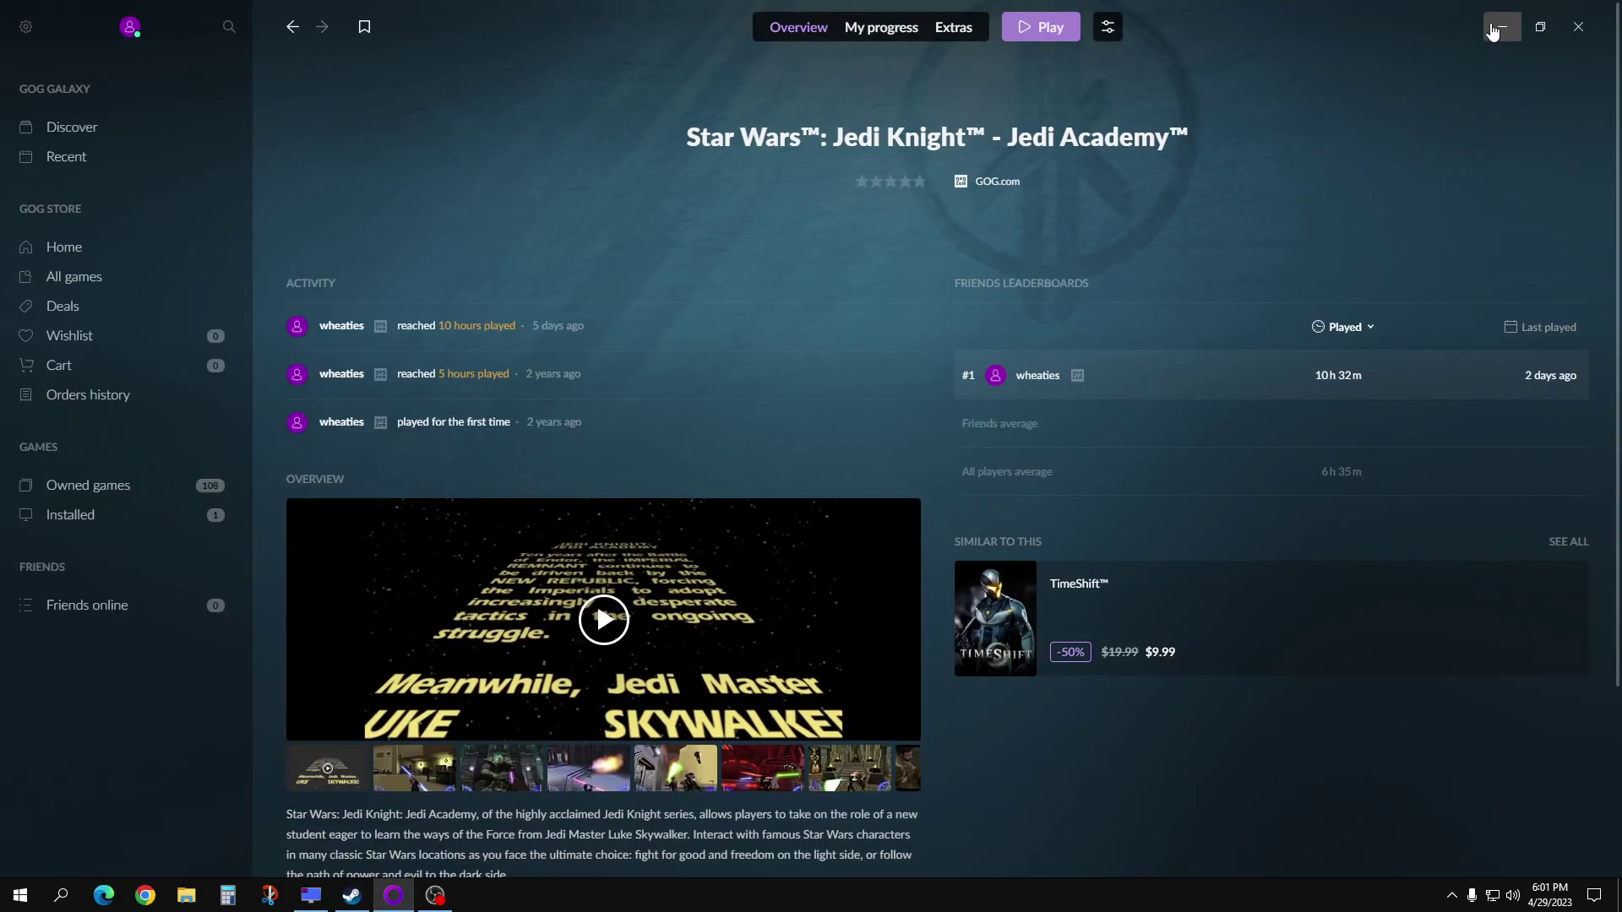
{"action": "left_click", "coordinate": [1503, 24]}
{"action": "left_click", "coordinate": [1565, 18]}
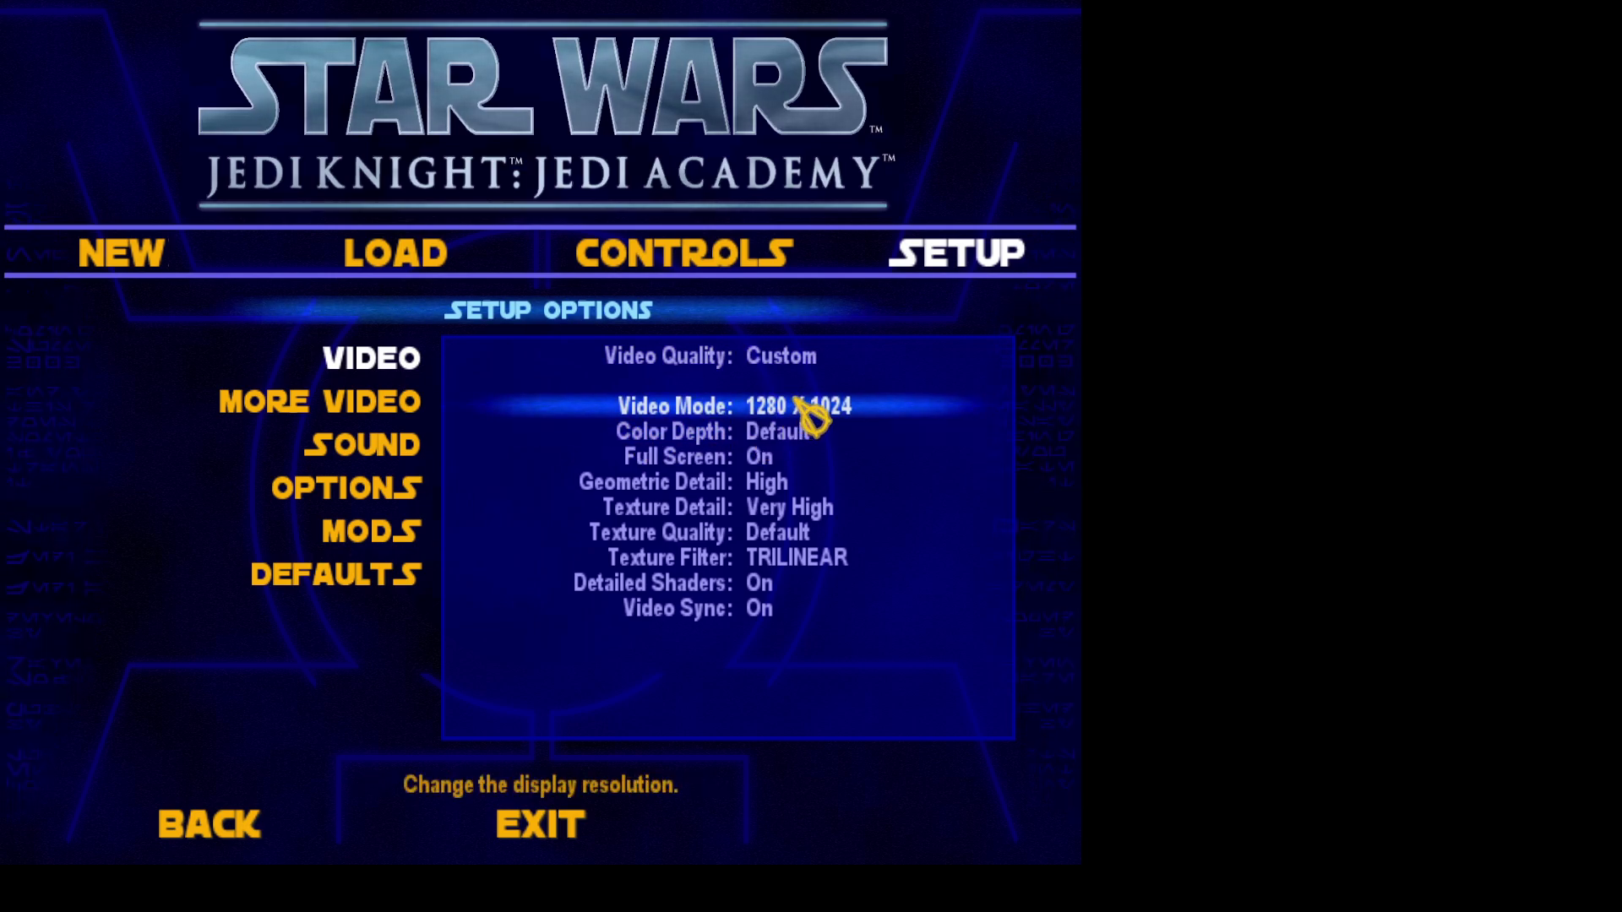
- In Jedi Academy's setup options, choose the 1600 X 1200 video mode and review the additional video and sound settings
{"action": "left_click", "coordinate": [853, 410]}
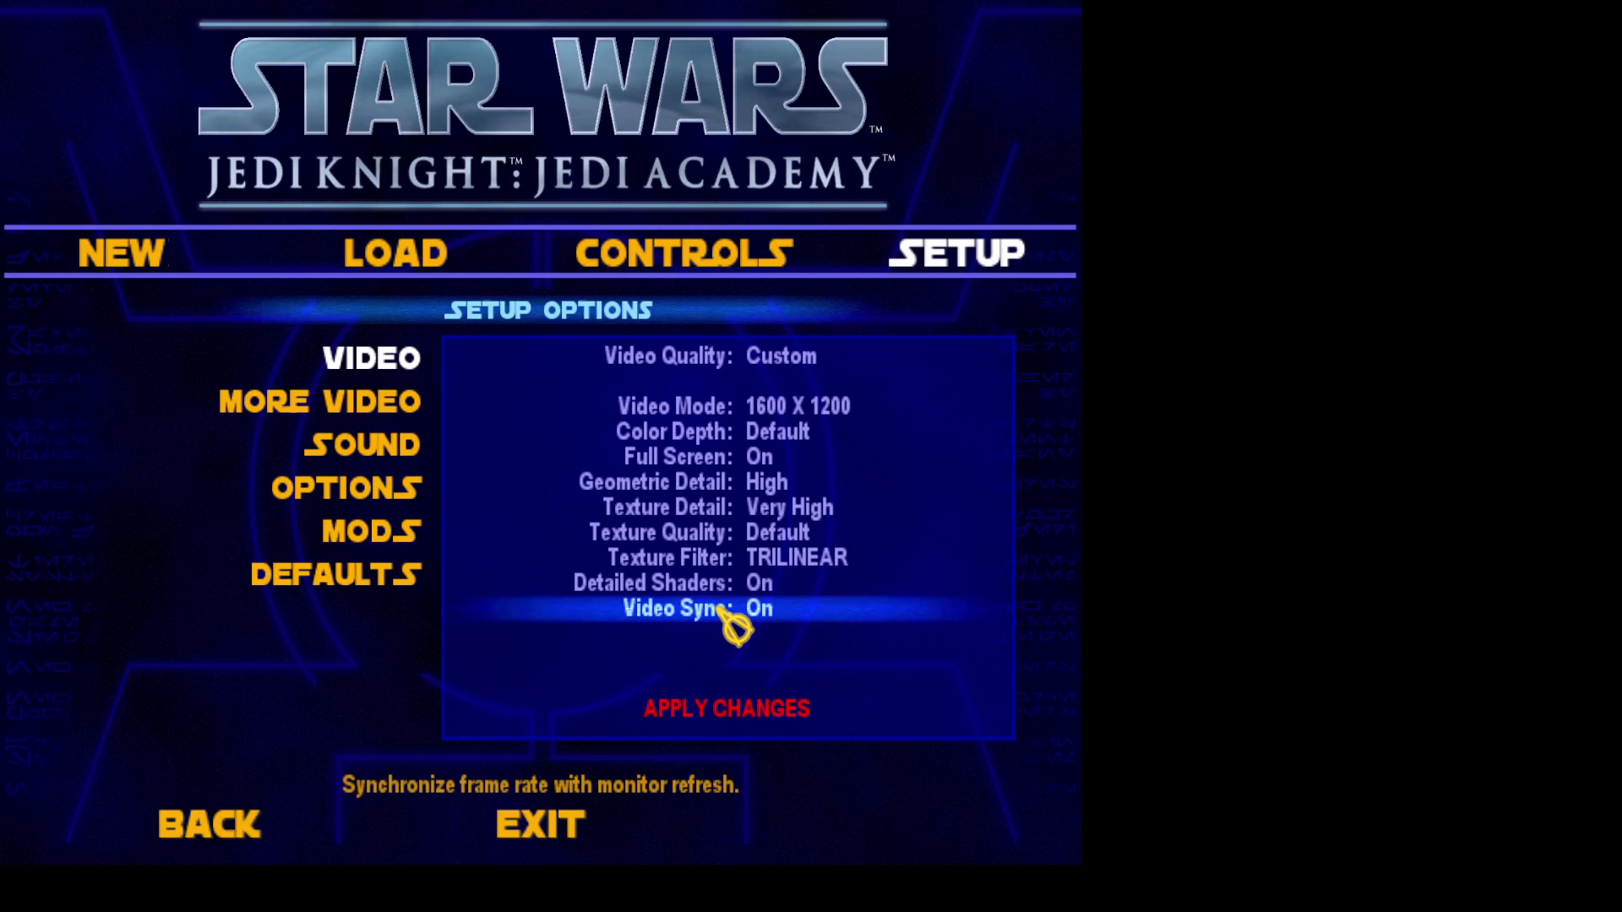
{"action": "left_click", "coordinate": [390, 403]}
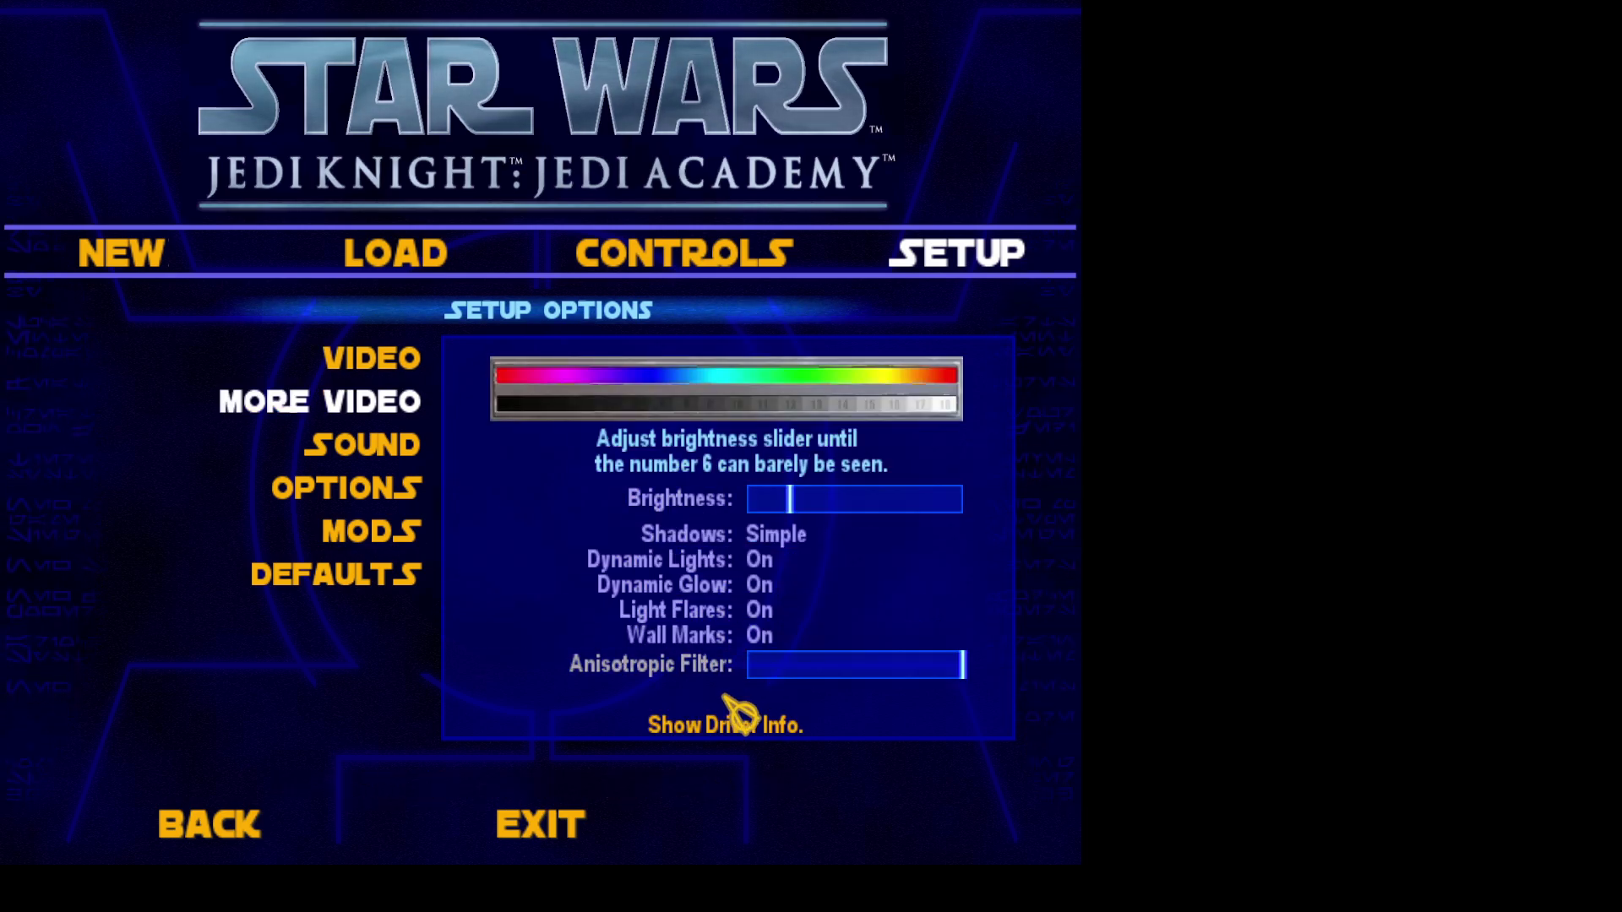
{"action": "left_click", "coordinate": [342, 447]}
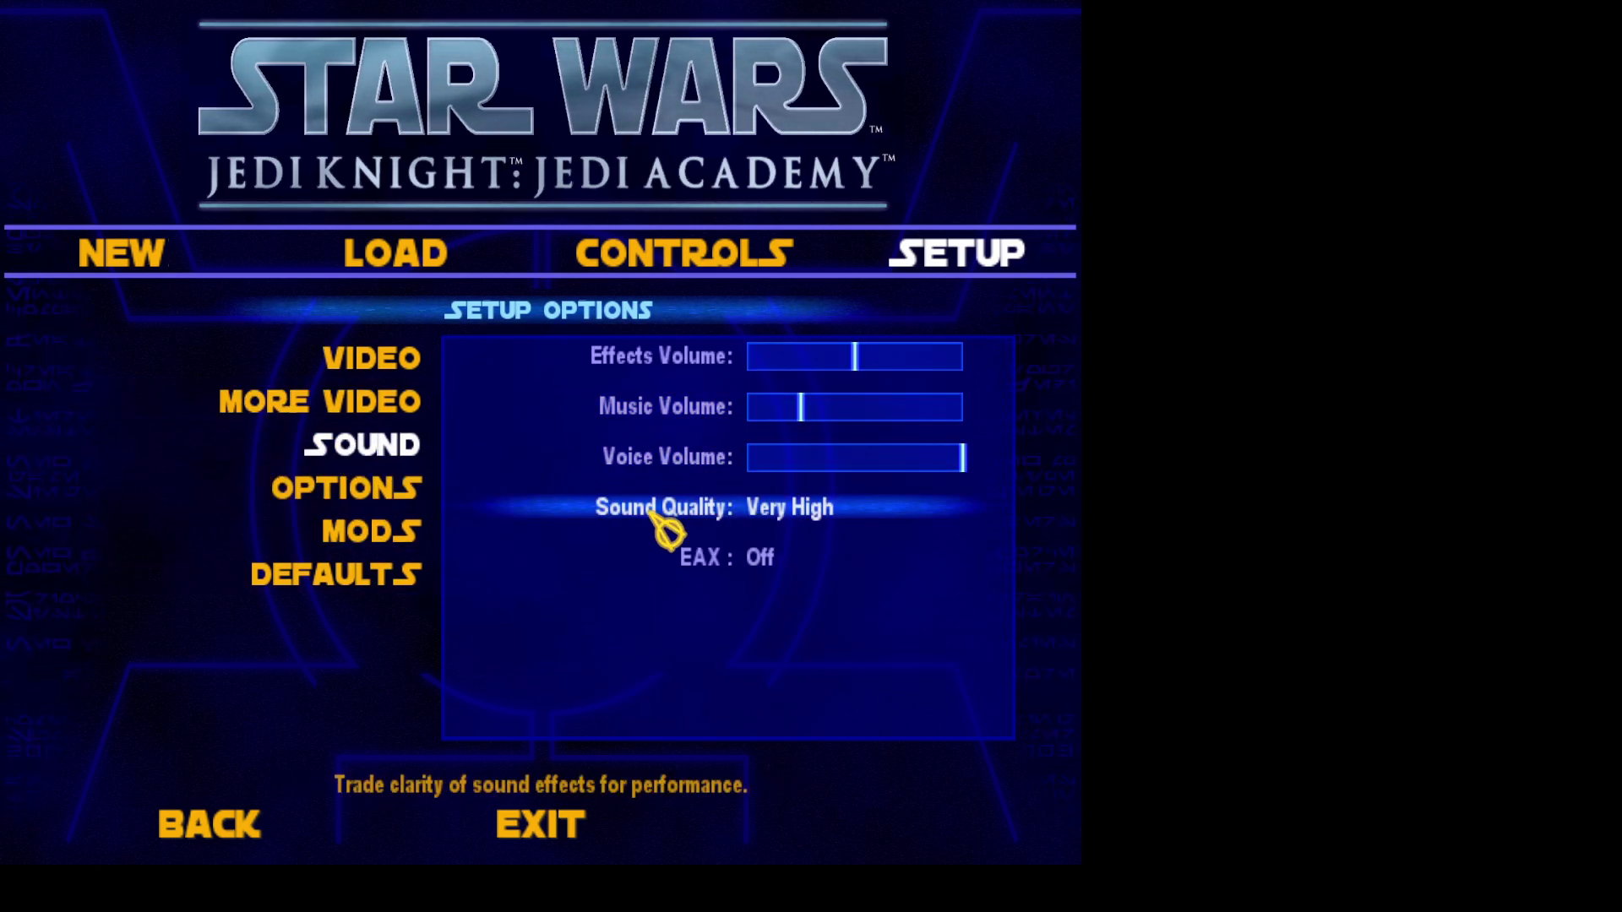